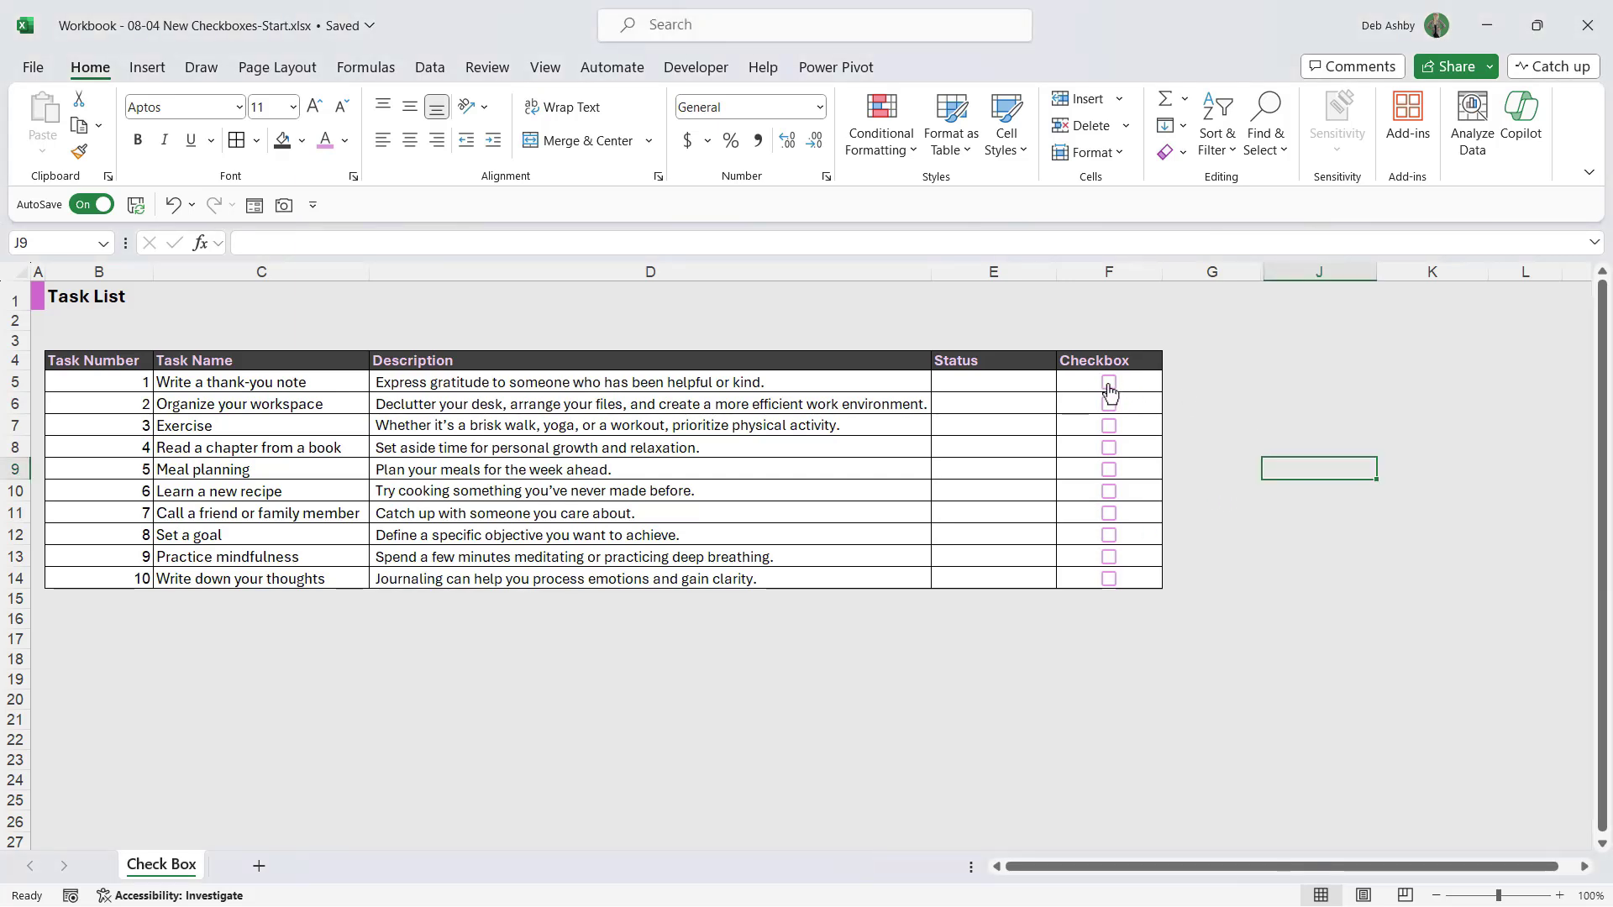
- Tick the checkboxes for tasks 1 through 7 to mark them complete
{"action": "left_click", "coordinate": [1109, 385]}
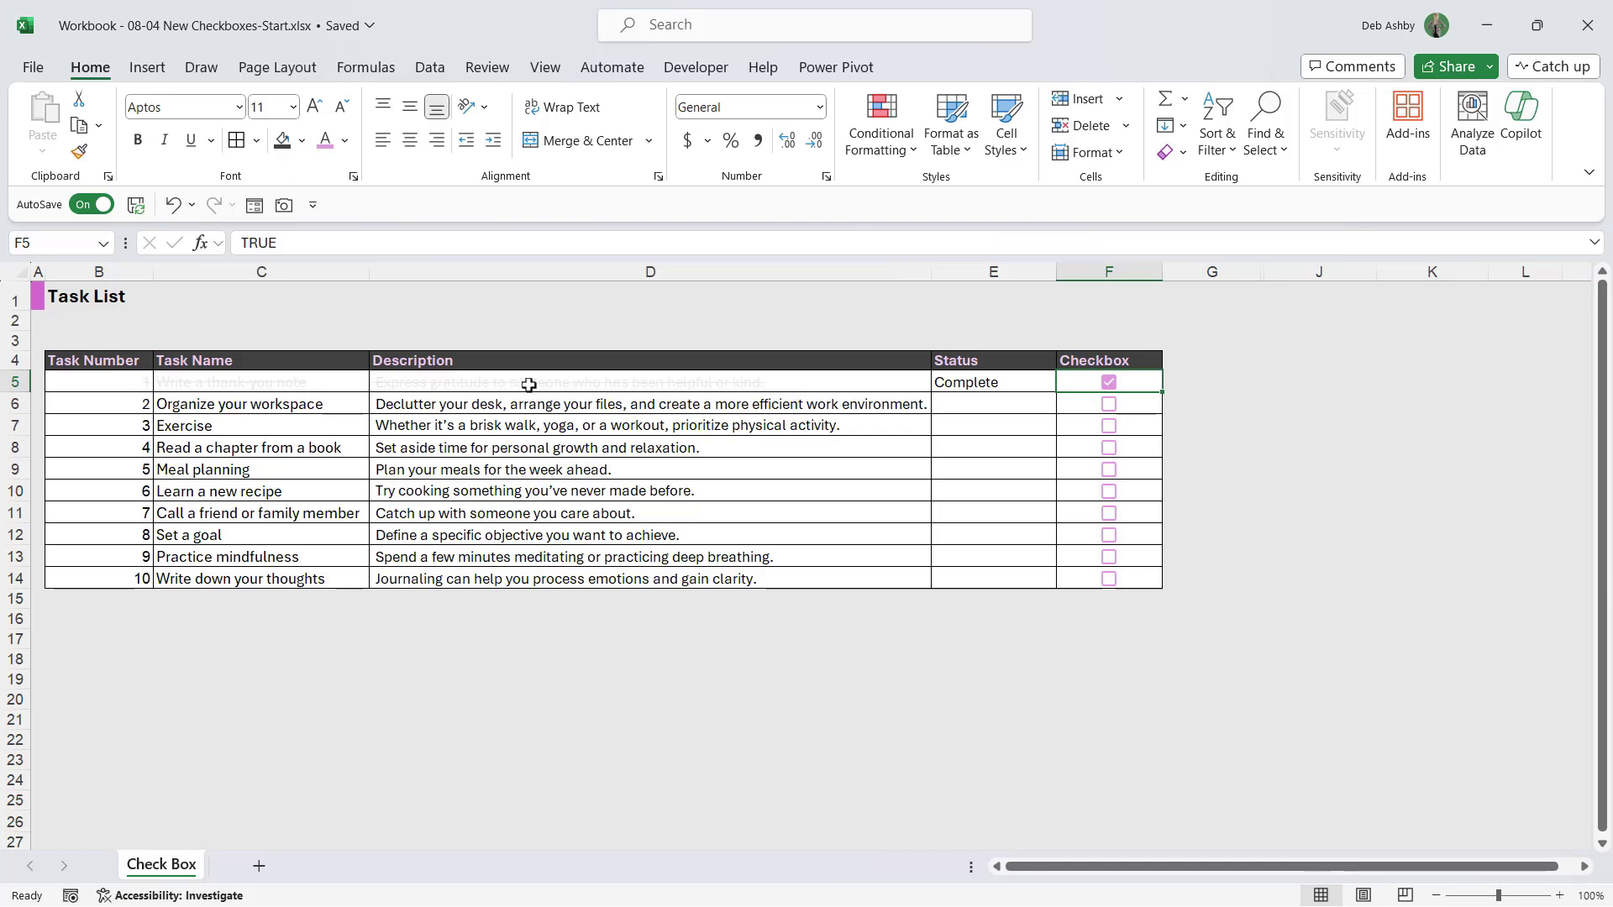
{"action": "left_click", "coordinate": [1109, 408]}
{"action": "left_click", "coordinate": [1109, 426]}
{"action": "left_click", "coordinate": [1109, 448]}
{"action": "left_click", "coordinate": [1108, 470]}
{"action": "left_click", "coordinate": [1109, 492]}
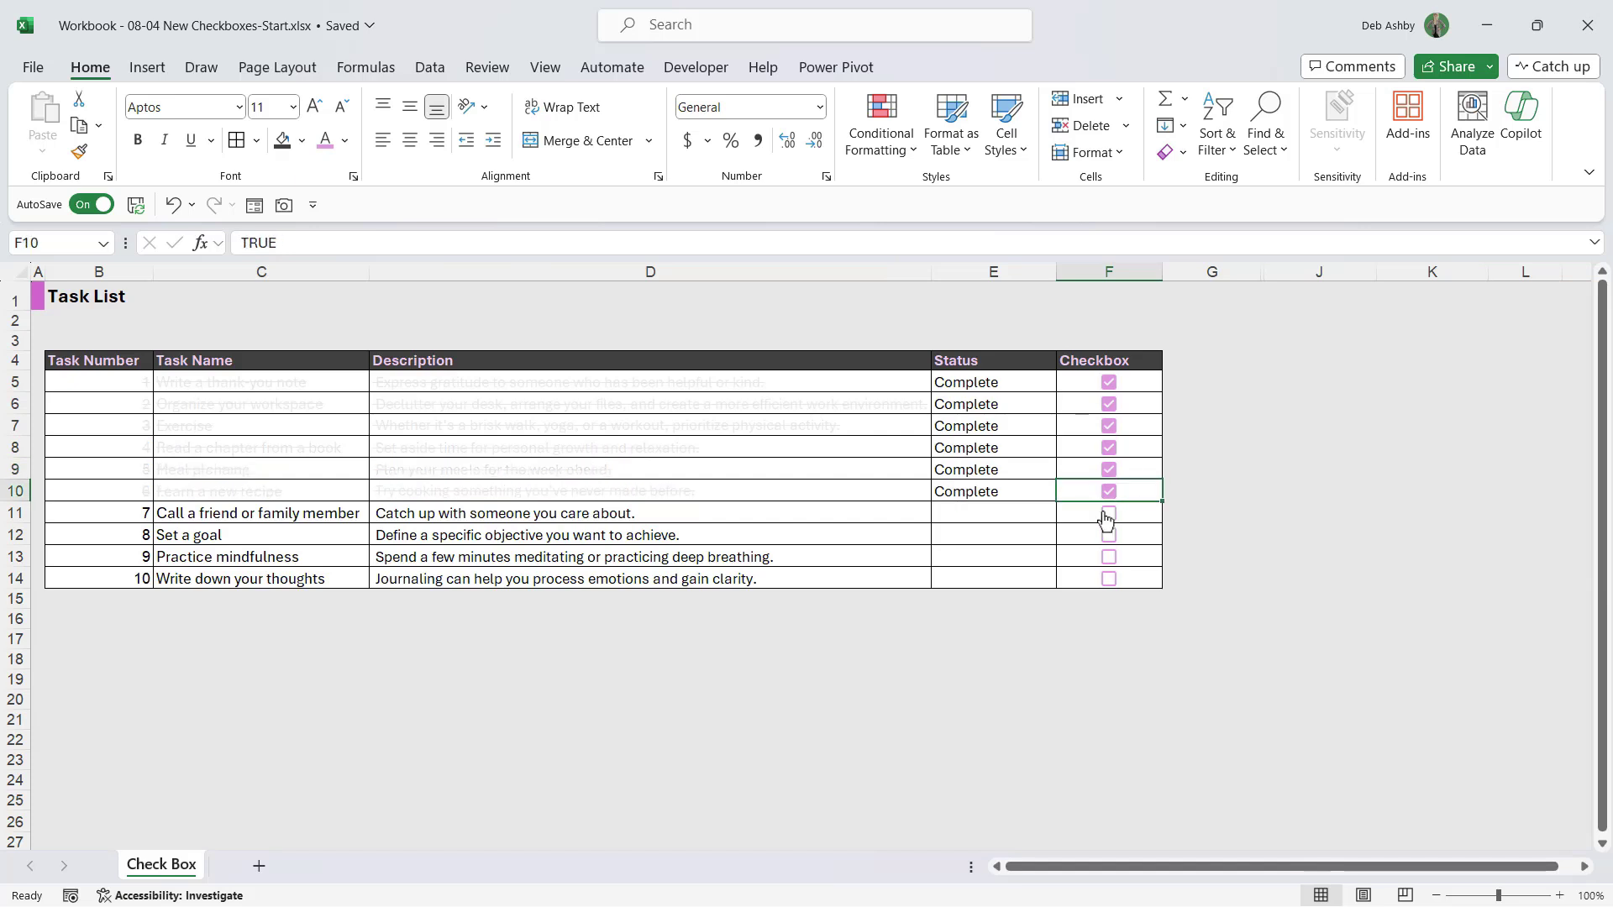
{"action": "left_click", "coordinate": [1109, 514]}
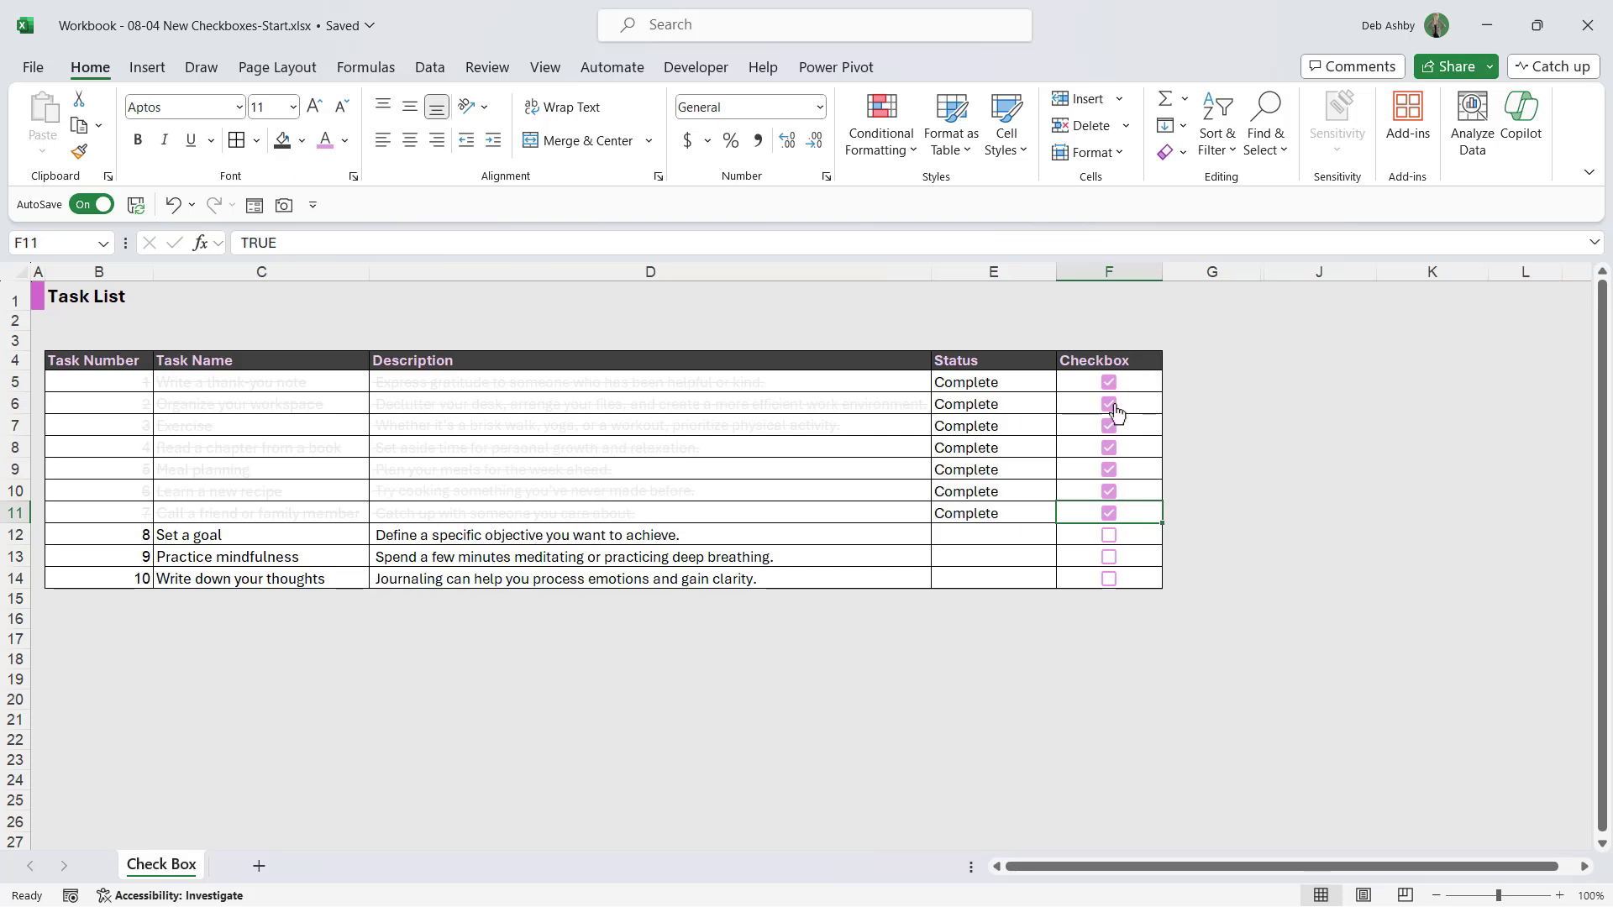
- Untick all seven checkboxes, from task 7 back to task 1
{"action": "left_click", "coordinate": [1108, 513]}
{"action": "left_click", "coordinate": [1111, 500]}
{"action": "left_click", "coordinate": [1110, 496]}
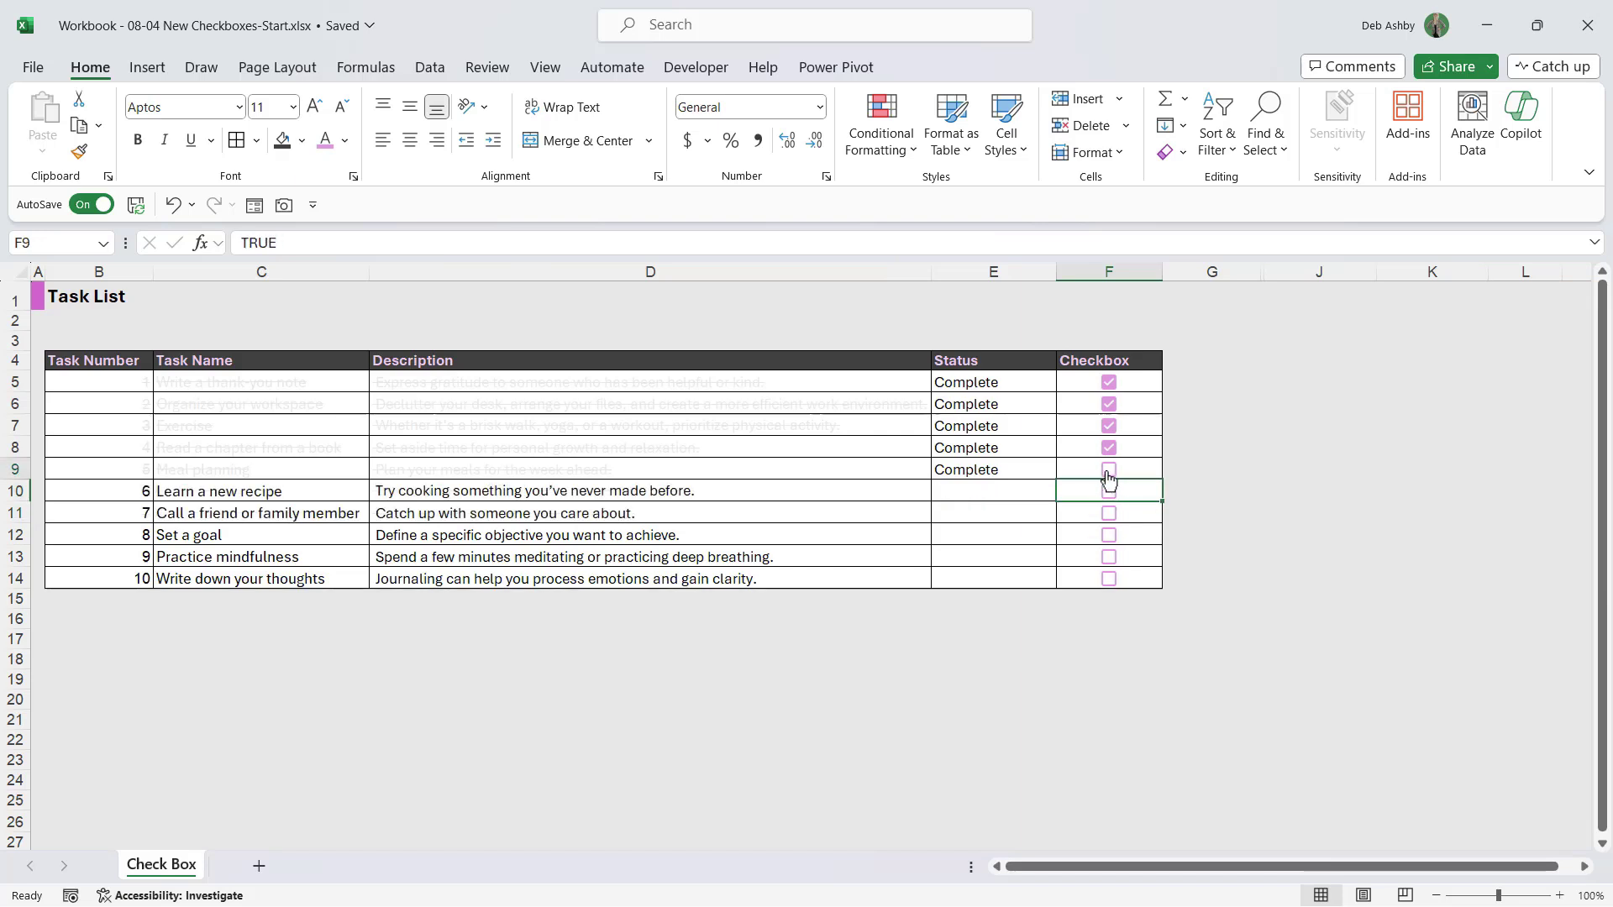
{"action": "left_click", "coordinate": [1110, 472]}
{"action": "left_click", "coordinate": [1109, 450]}
{"action": "left_click", "coordinate": [1110, 426]}
{"action": "left_click", "coordinate": [1109, 404]}
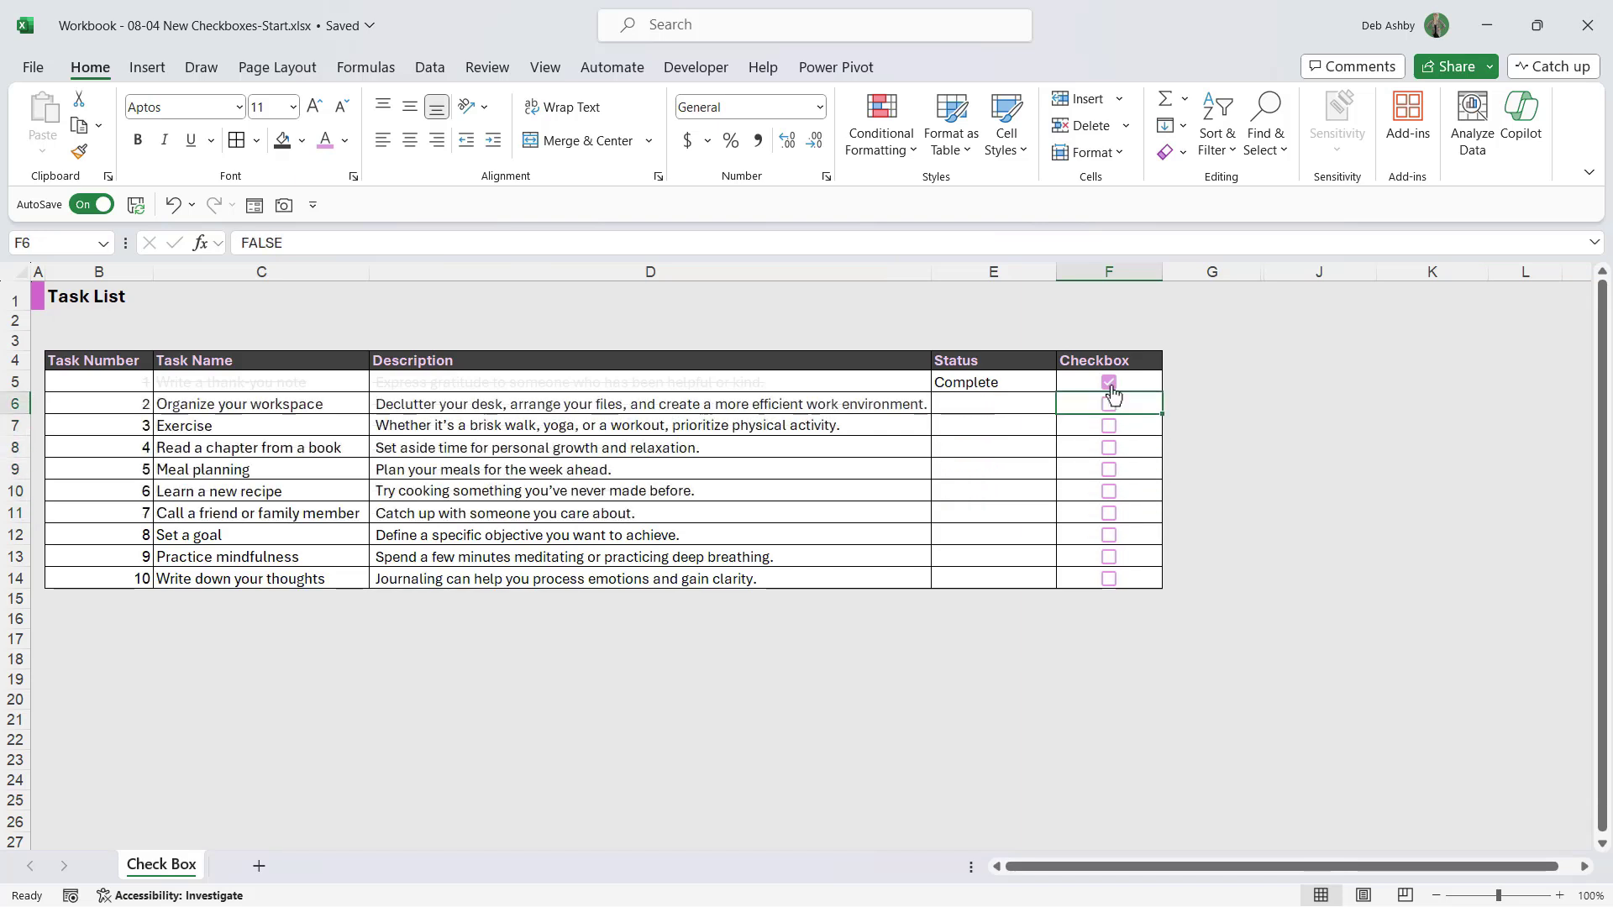
{"action": "left_click", "coordinate": [1109, 382]}
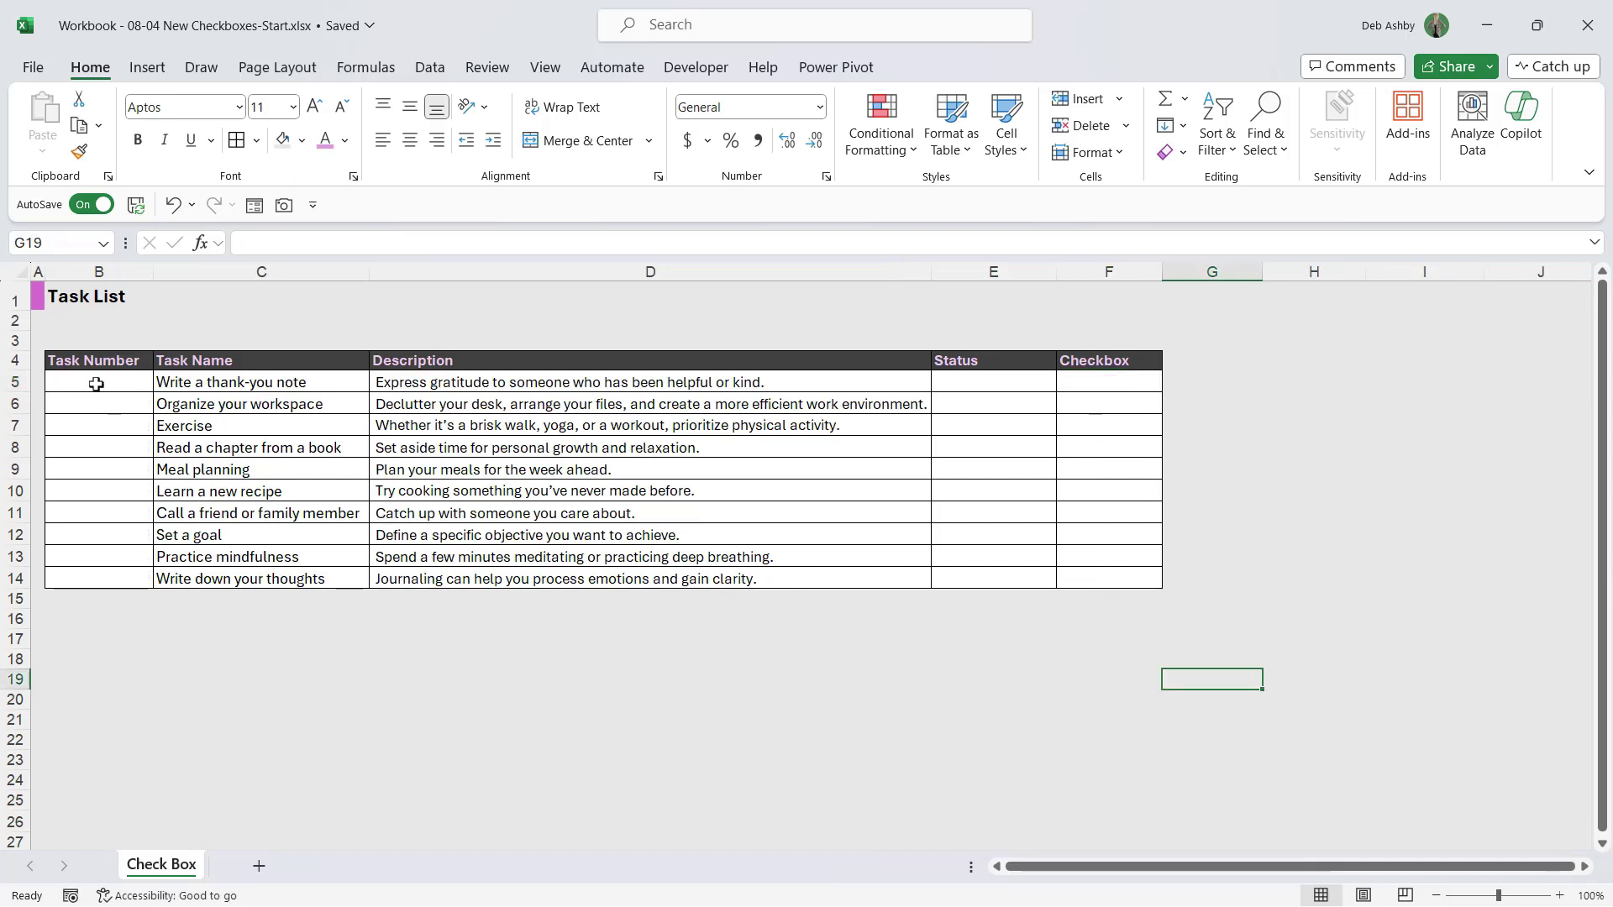
{"action": "left_click", "coordinate": [96, 383]}
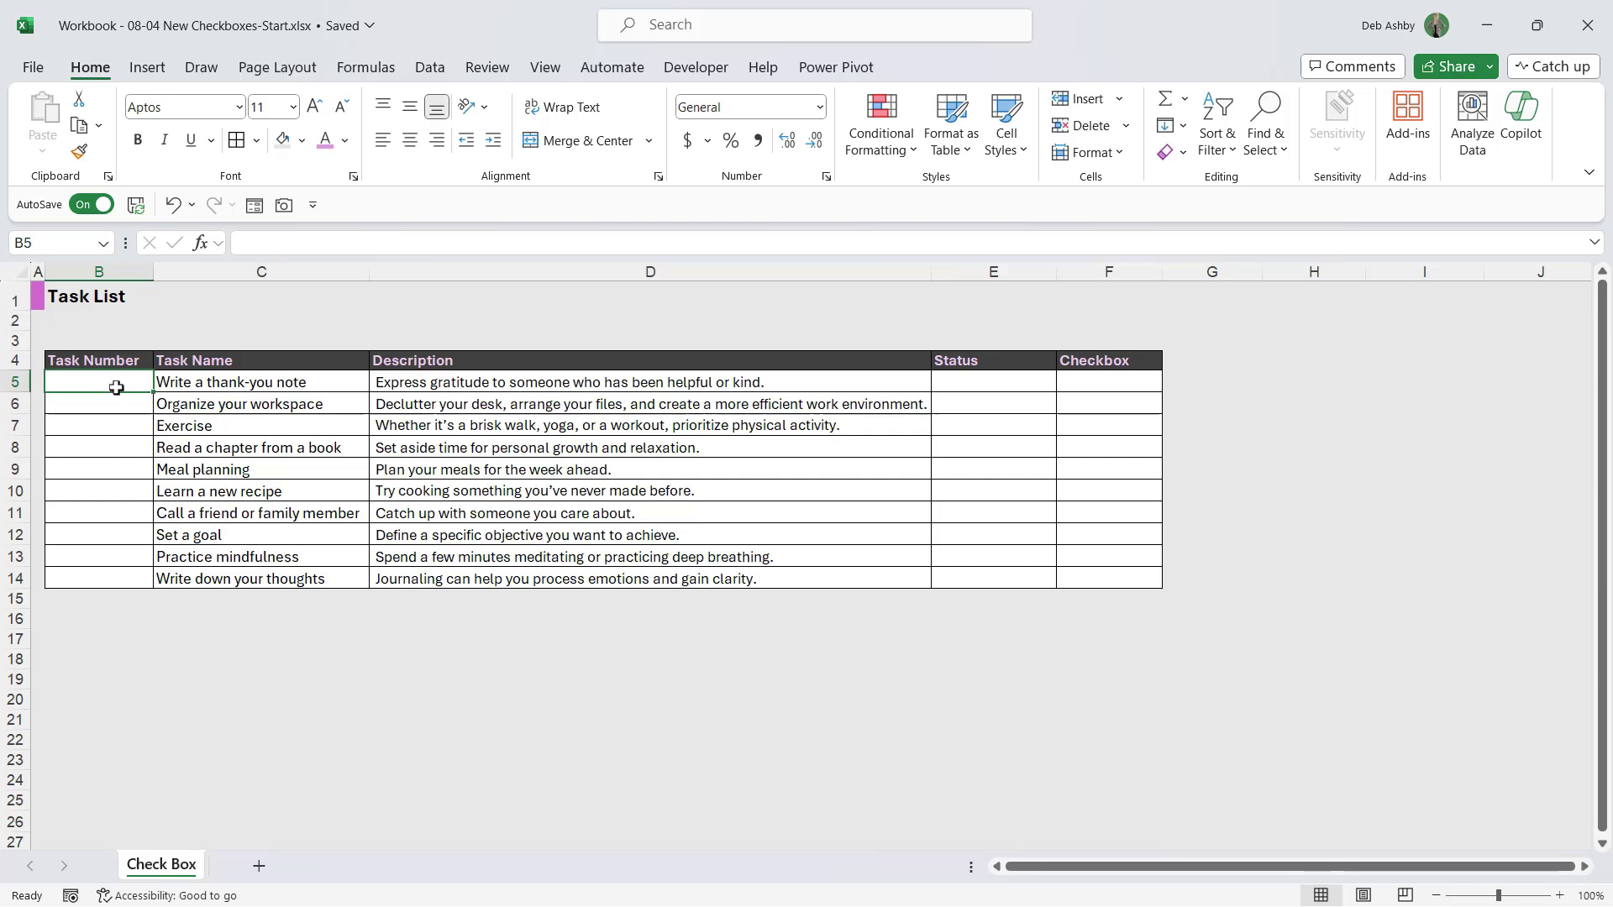
{"action": "left_click", "coordinate": [17, 447]}
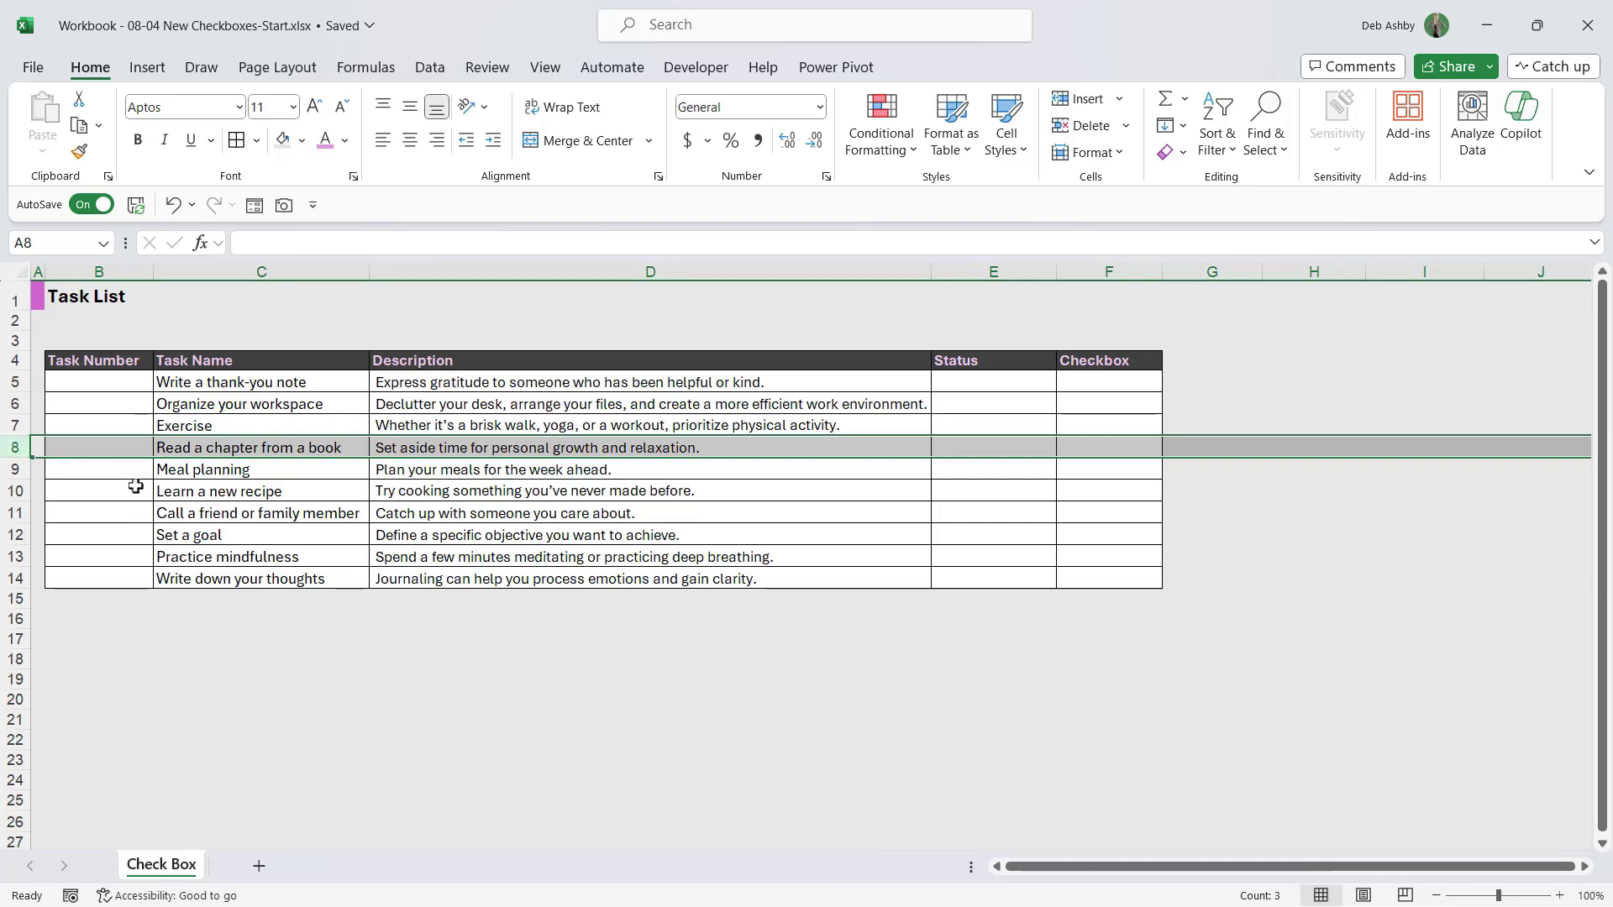
{"action": "left_click", "coordinate": [118, 384]}
{"action": "left_click", "coordinate": [114, 406]}
{"action": "left_click", "coordinate": [113, 426]}
{"action": "left_click", "coordinate": [112, 452]}
{"action": "left_click", "coordinate": [111, 472]}
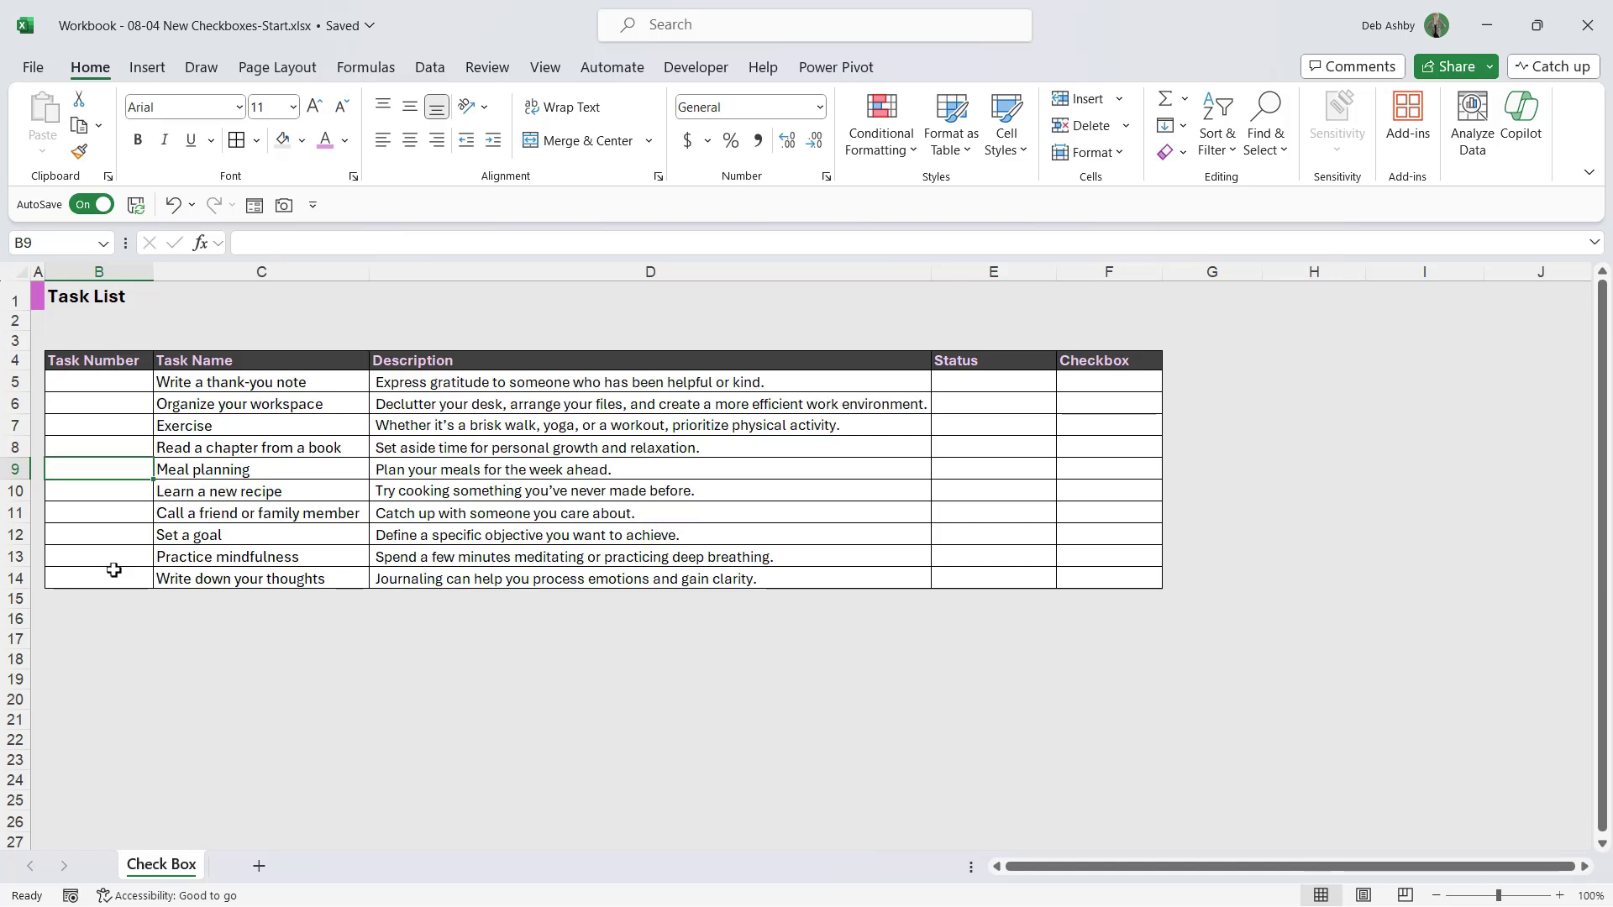
- Enter =SEQUENCE(COUNTA(D5:D14),1,1,1) in B5 to number the tasks 1 to 10
{"action": "left_click", "coordinate": [115, 381]}
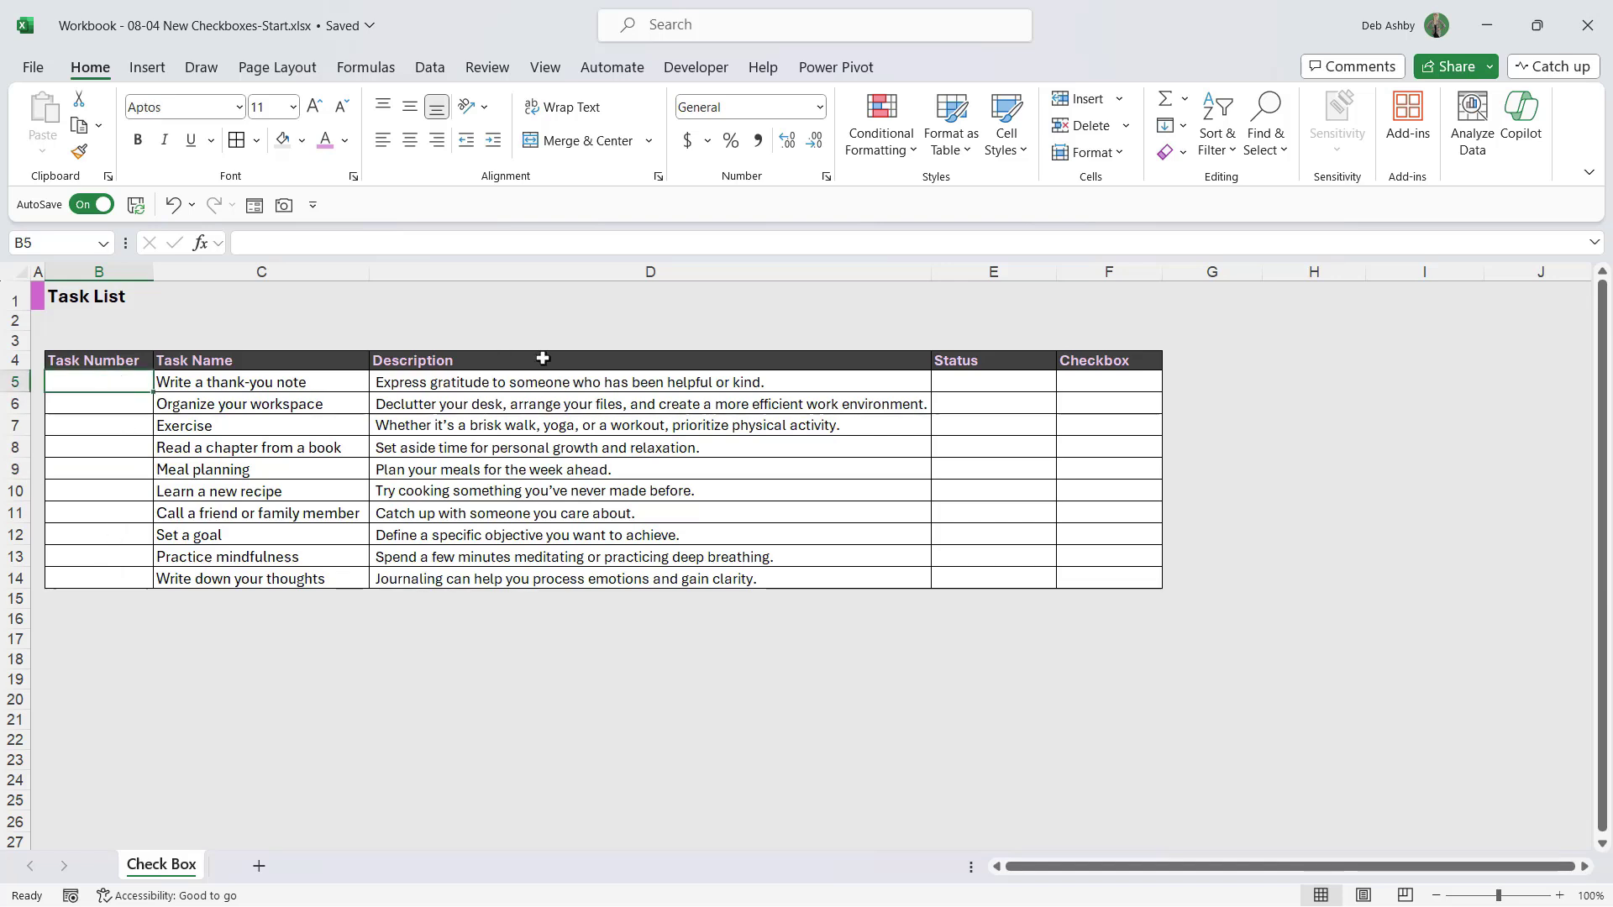
{"action": "type", "text": "=SEQU"}
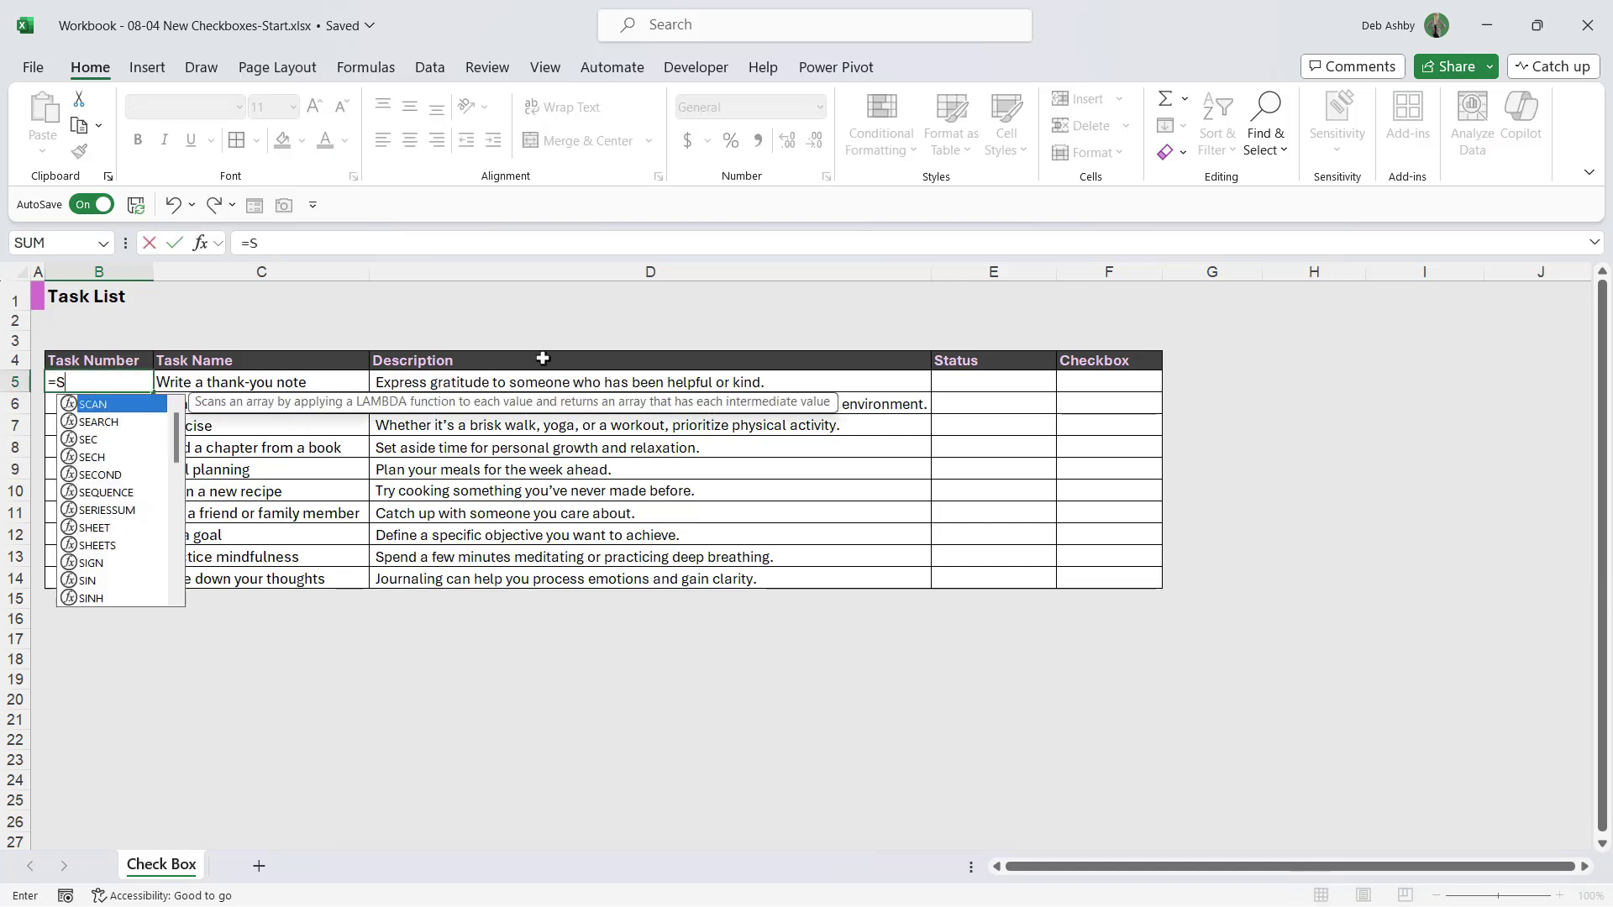
{"action": "type", "text": "ENCE("}
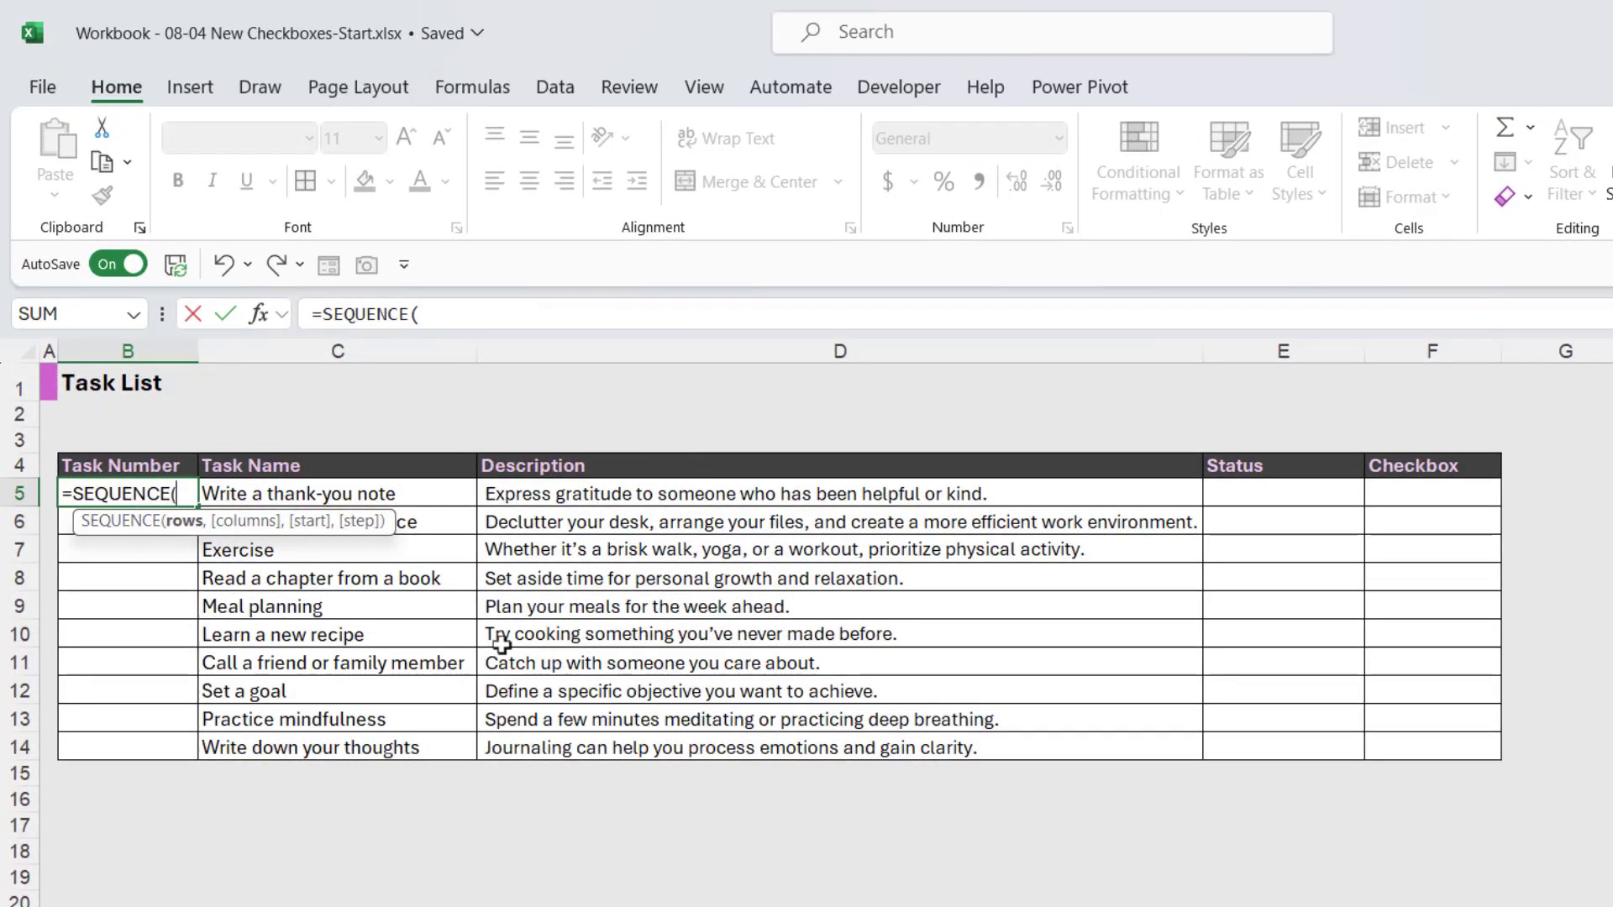
{"action": "type", "text": "COUNTA("}
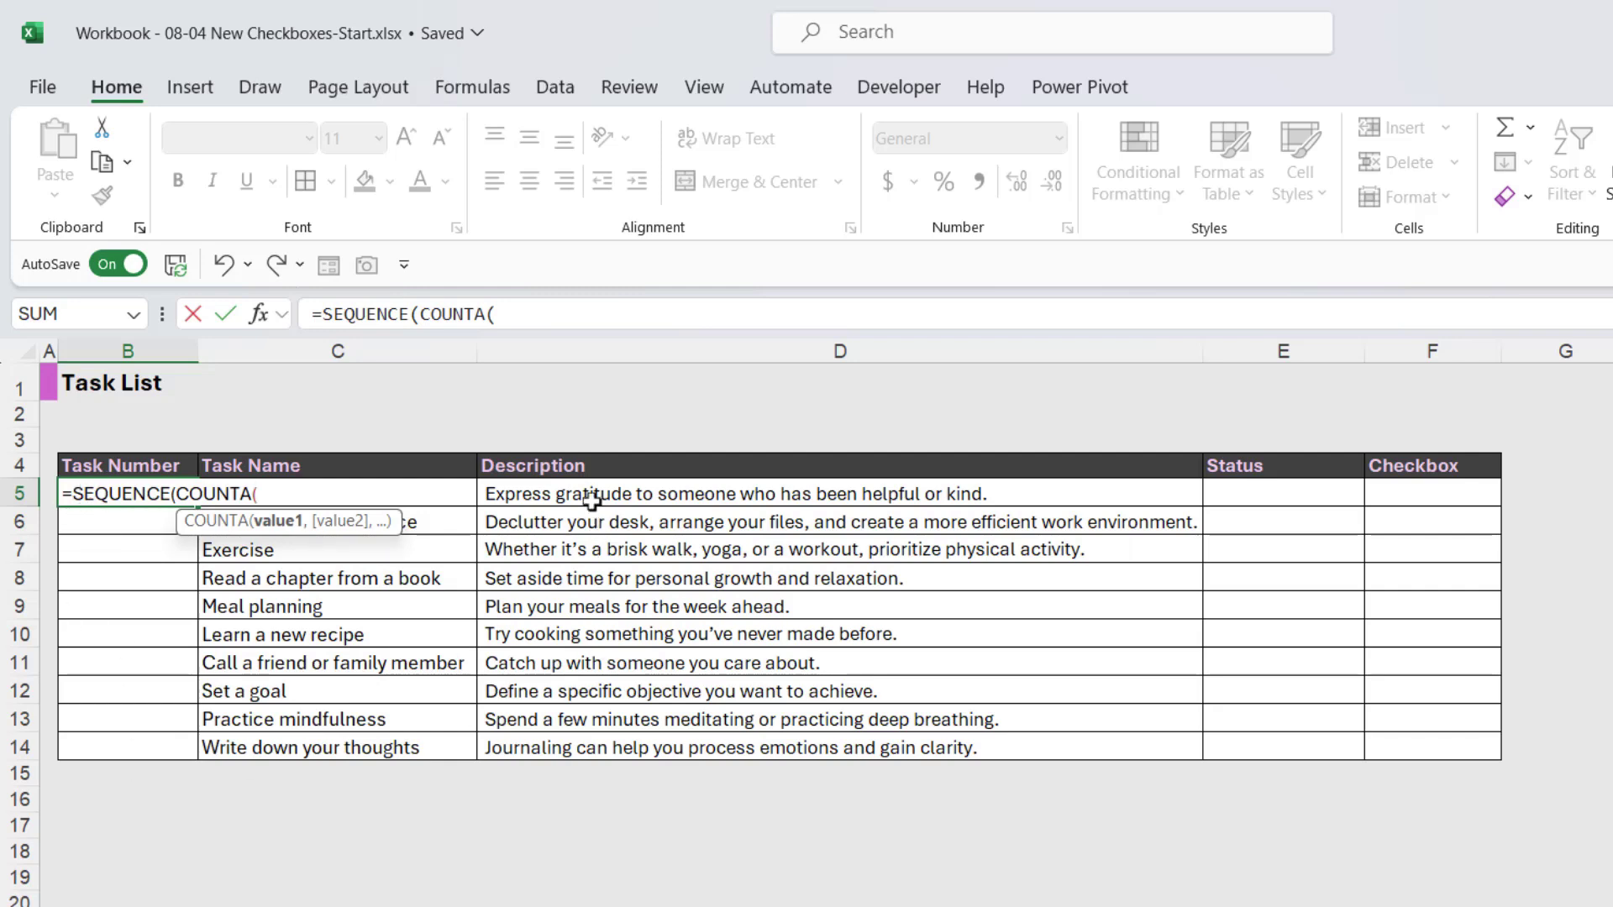
{"action": "left_click_drag", "start_coordinate": [587, 494], "coordinate": [580, 740]}
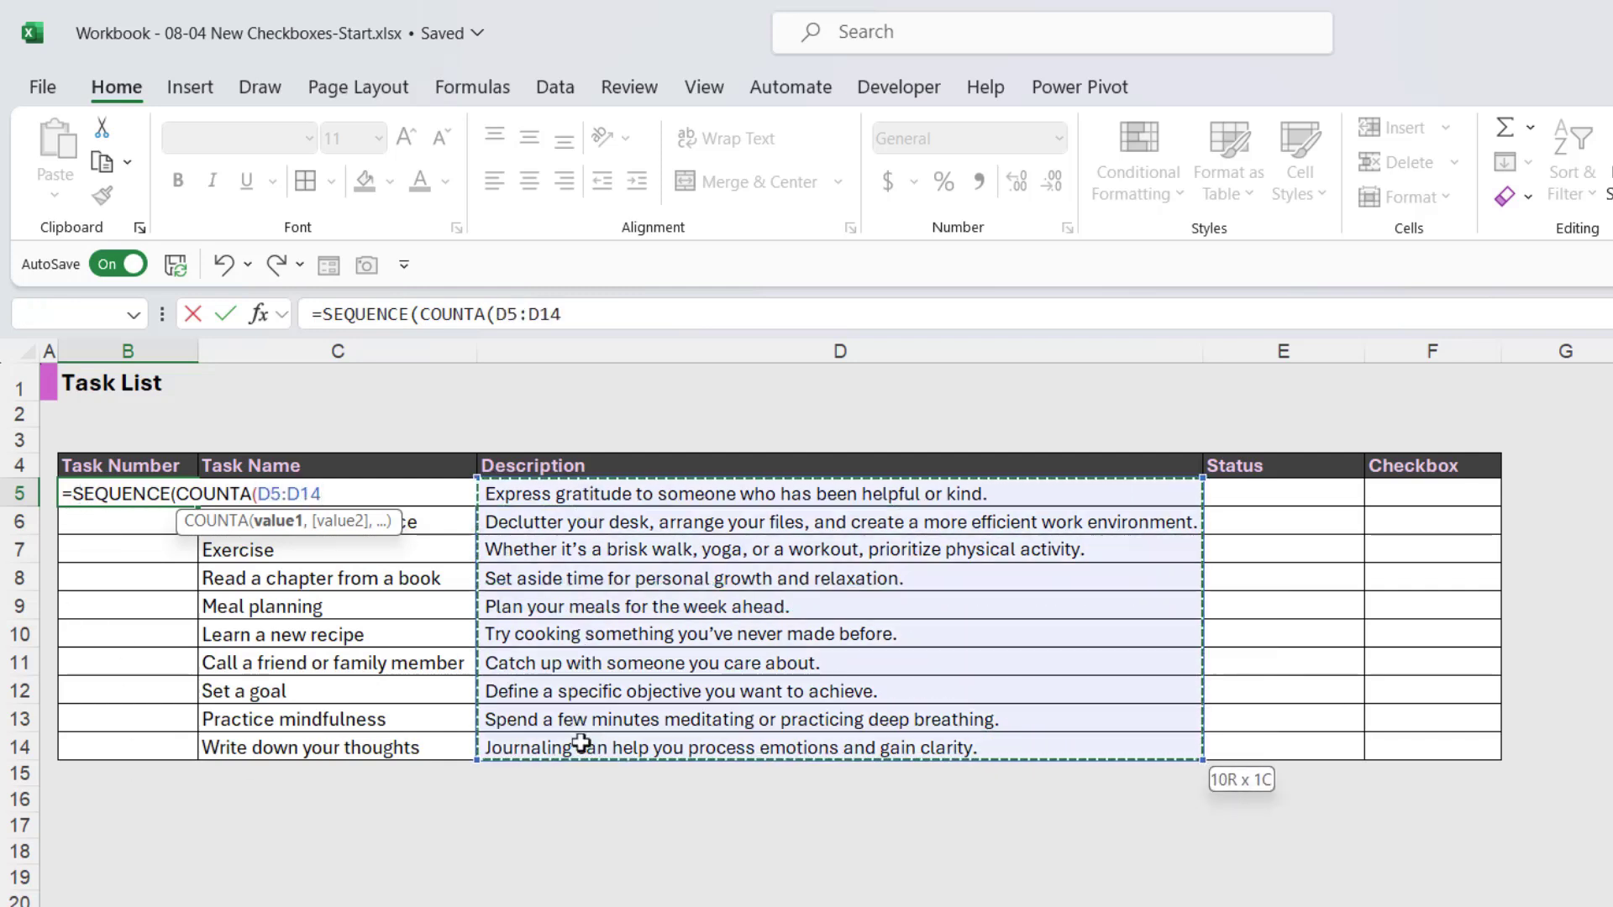
{"action": "type", "text": ")"}
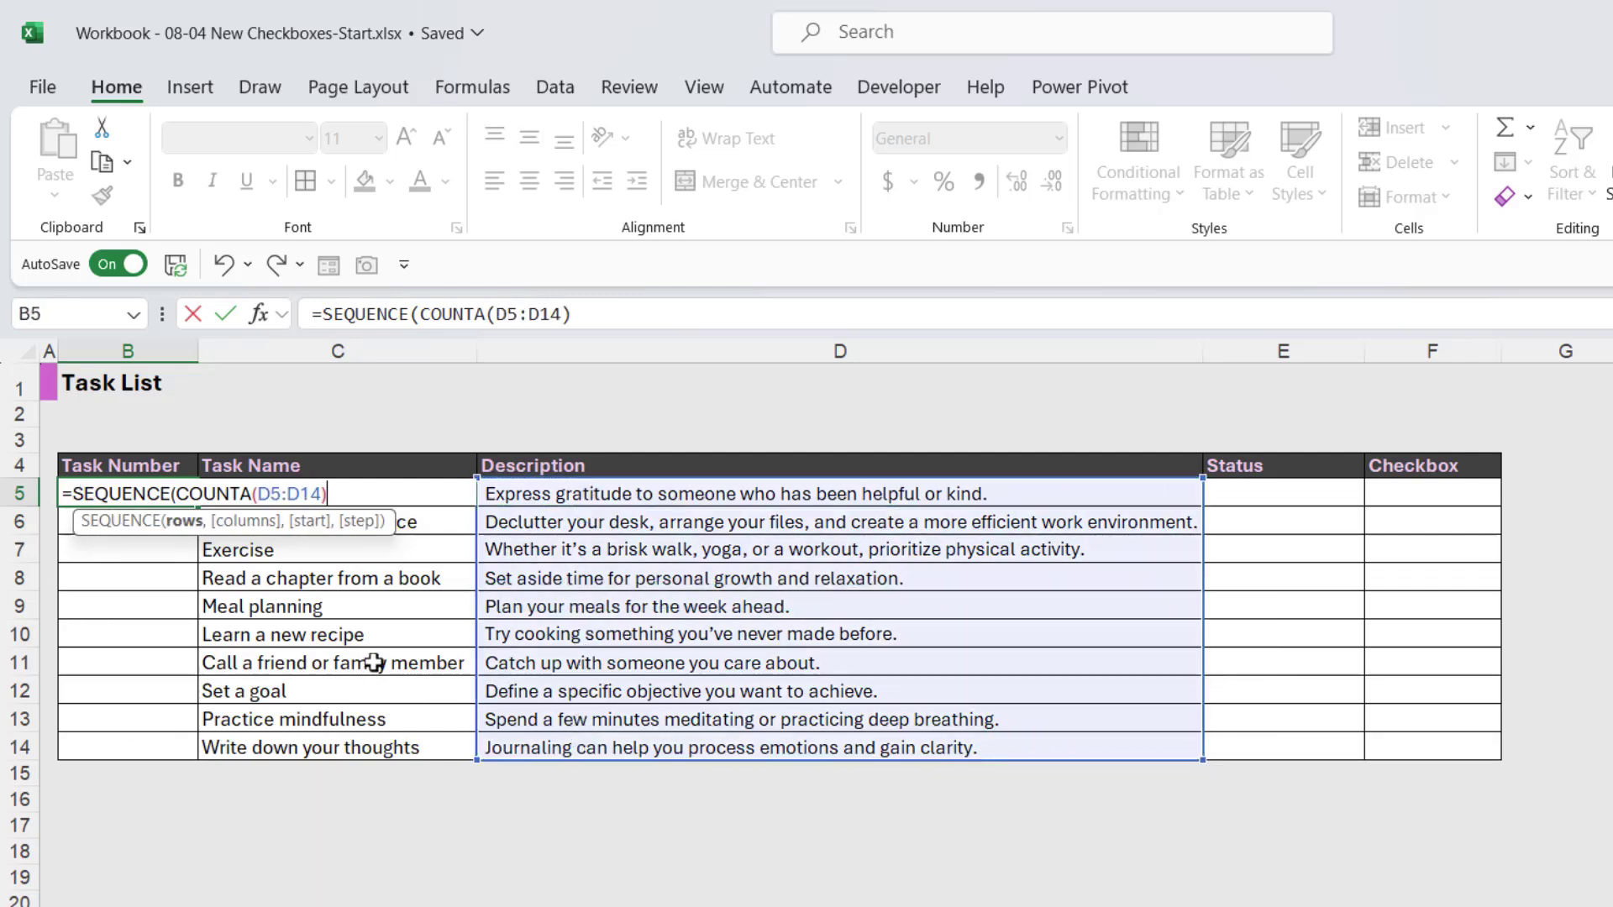
{"action": "type", "text": ","}
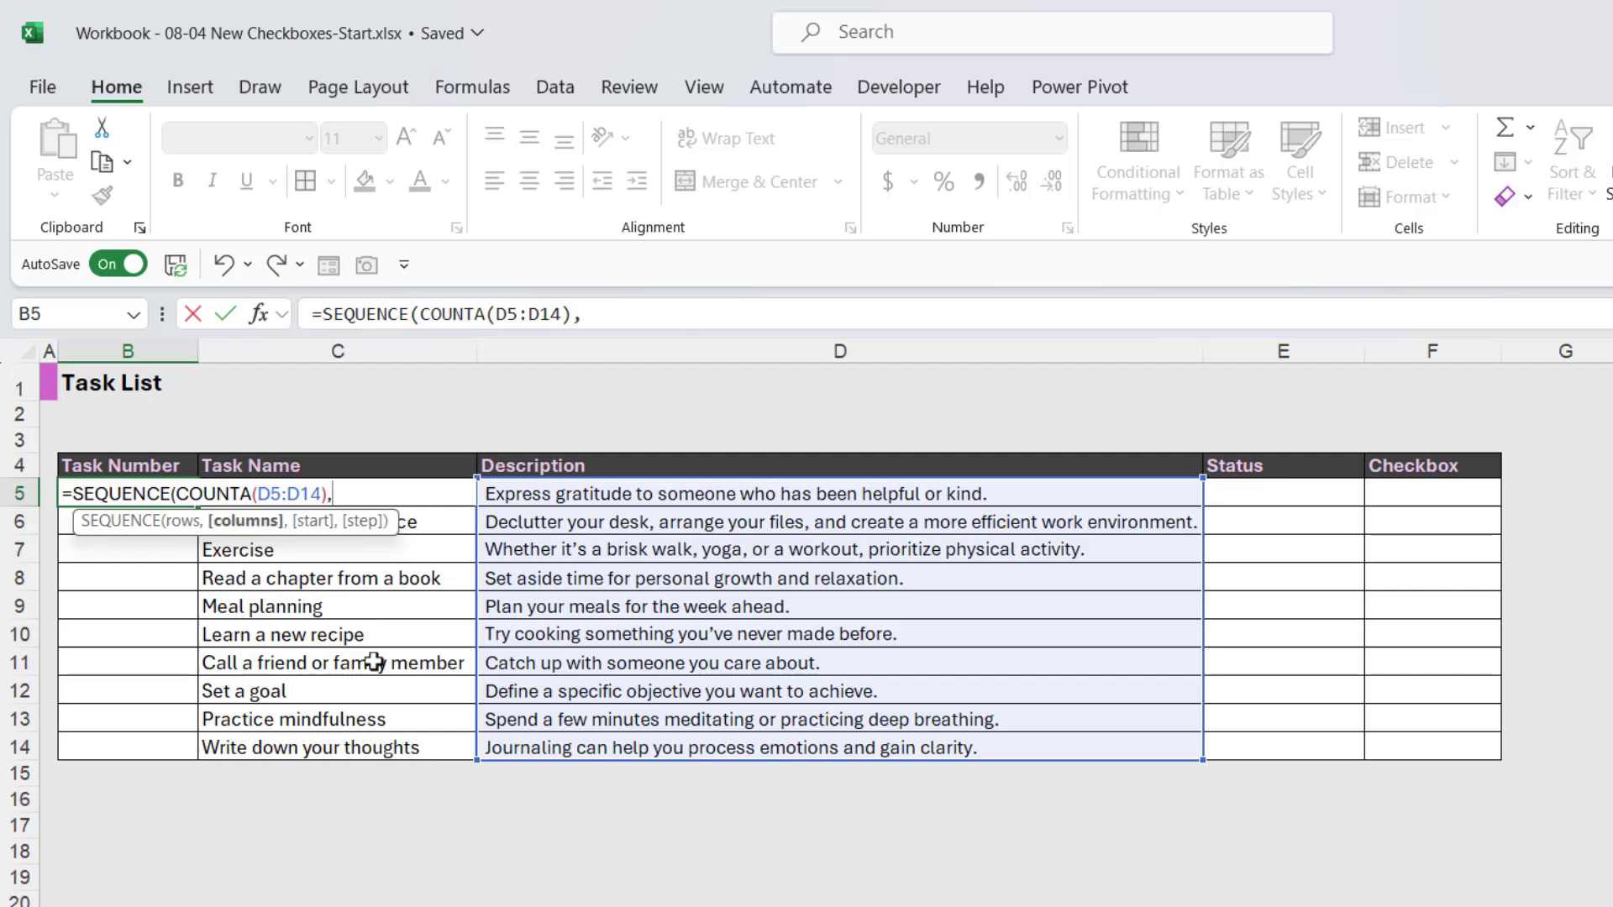
{"action": "type", "text": "1,"}
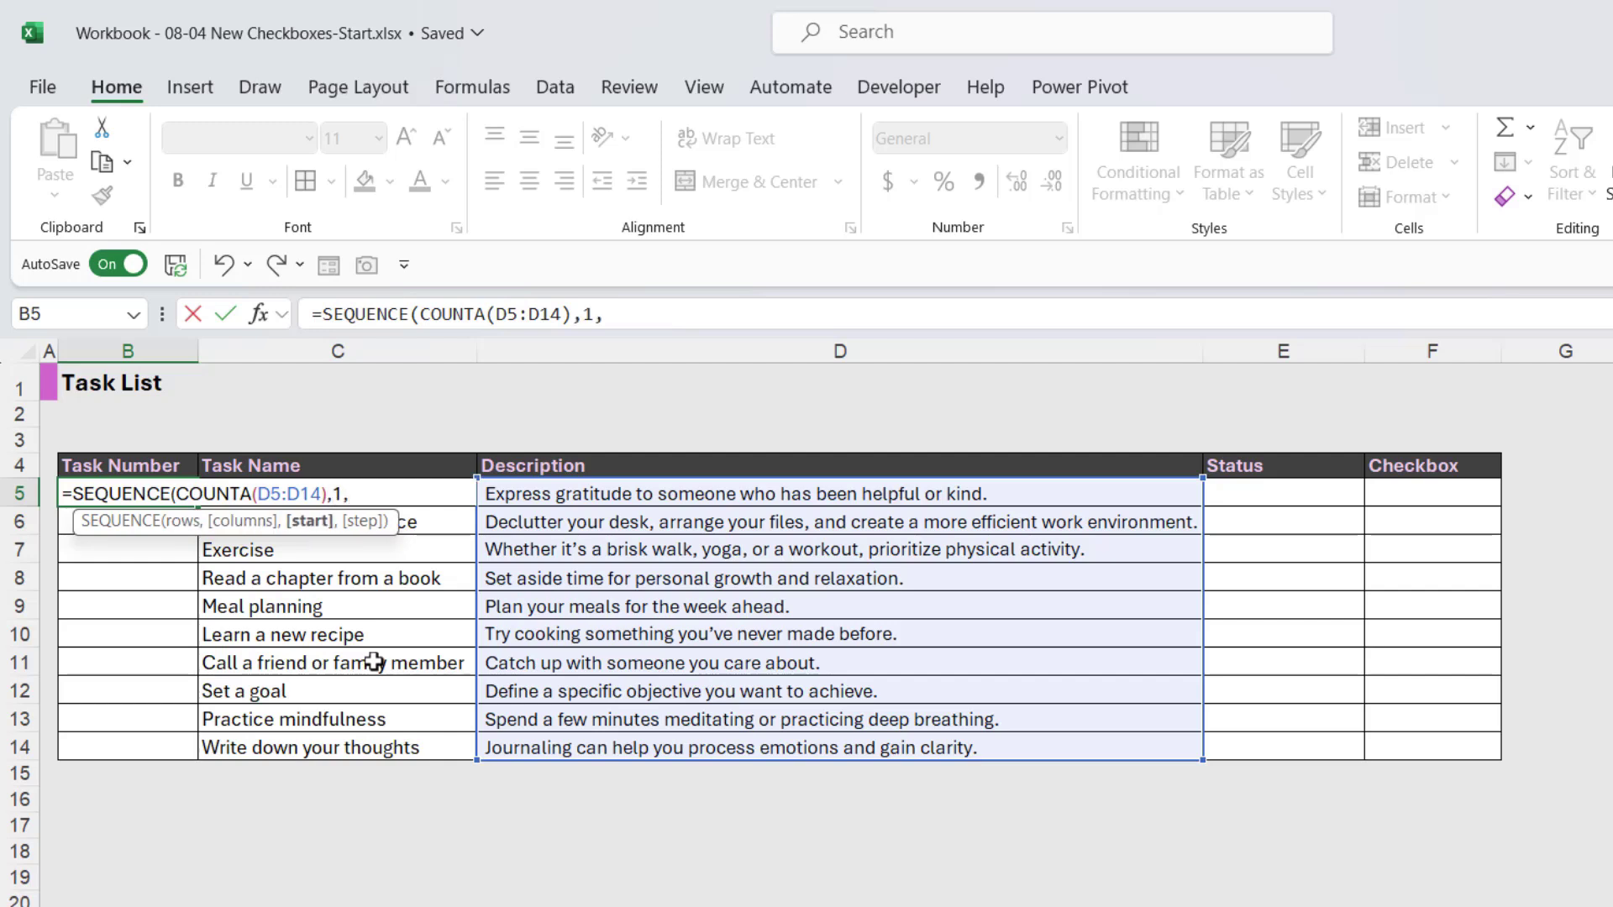
{"action": "type", "text": "1,"}
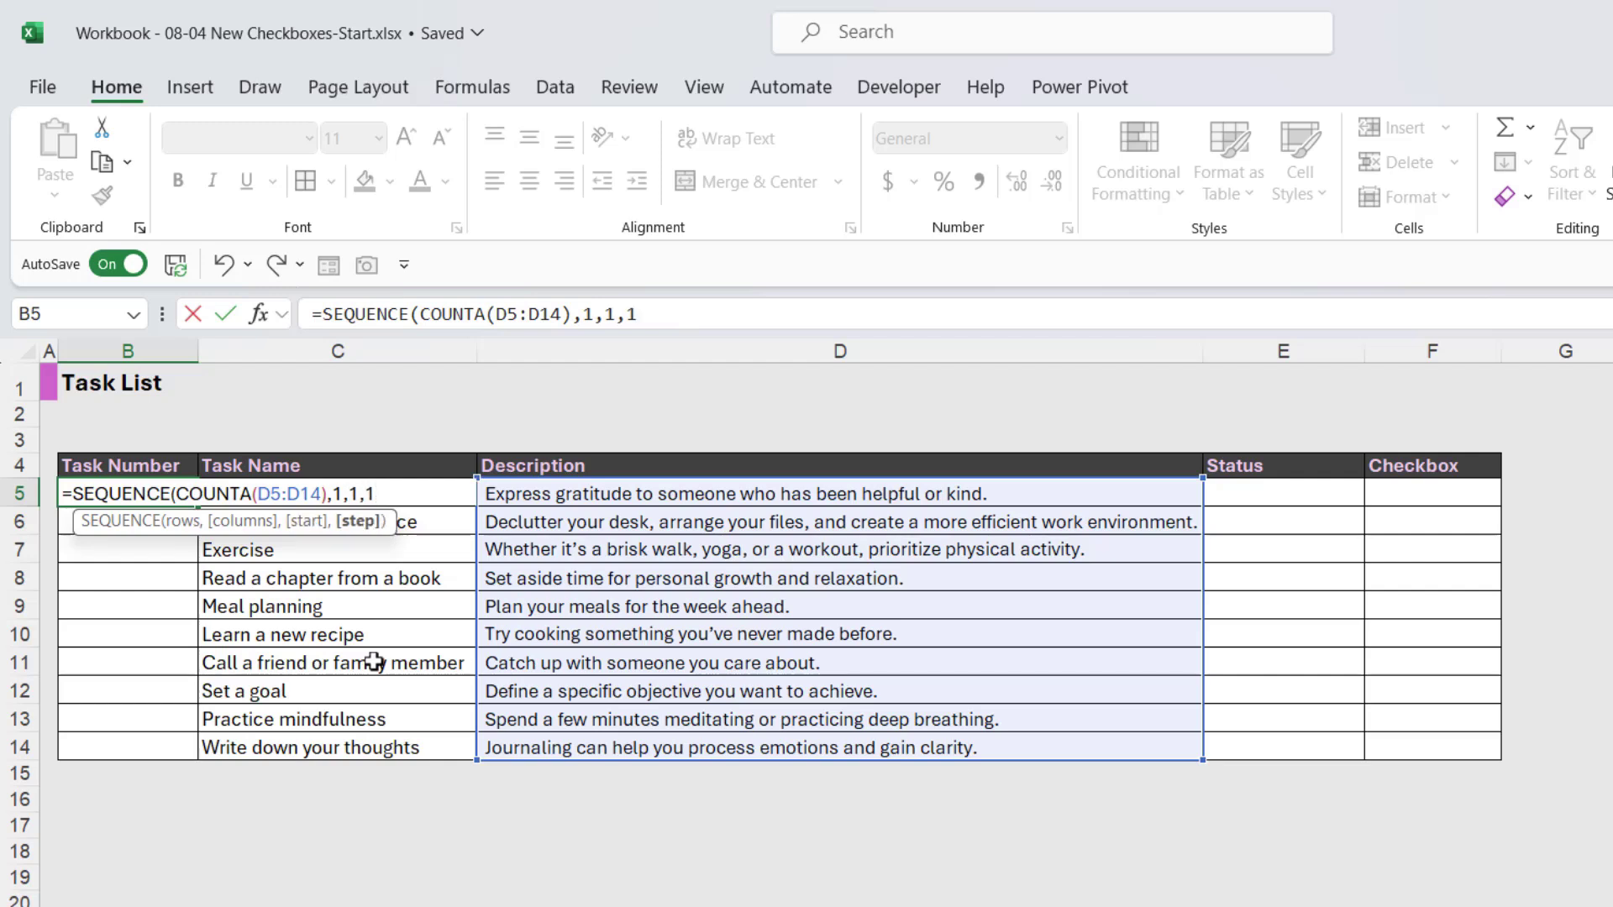
{"action": "type", "text": "1)"}
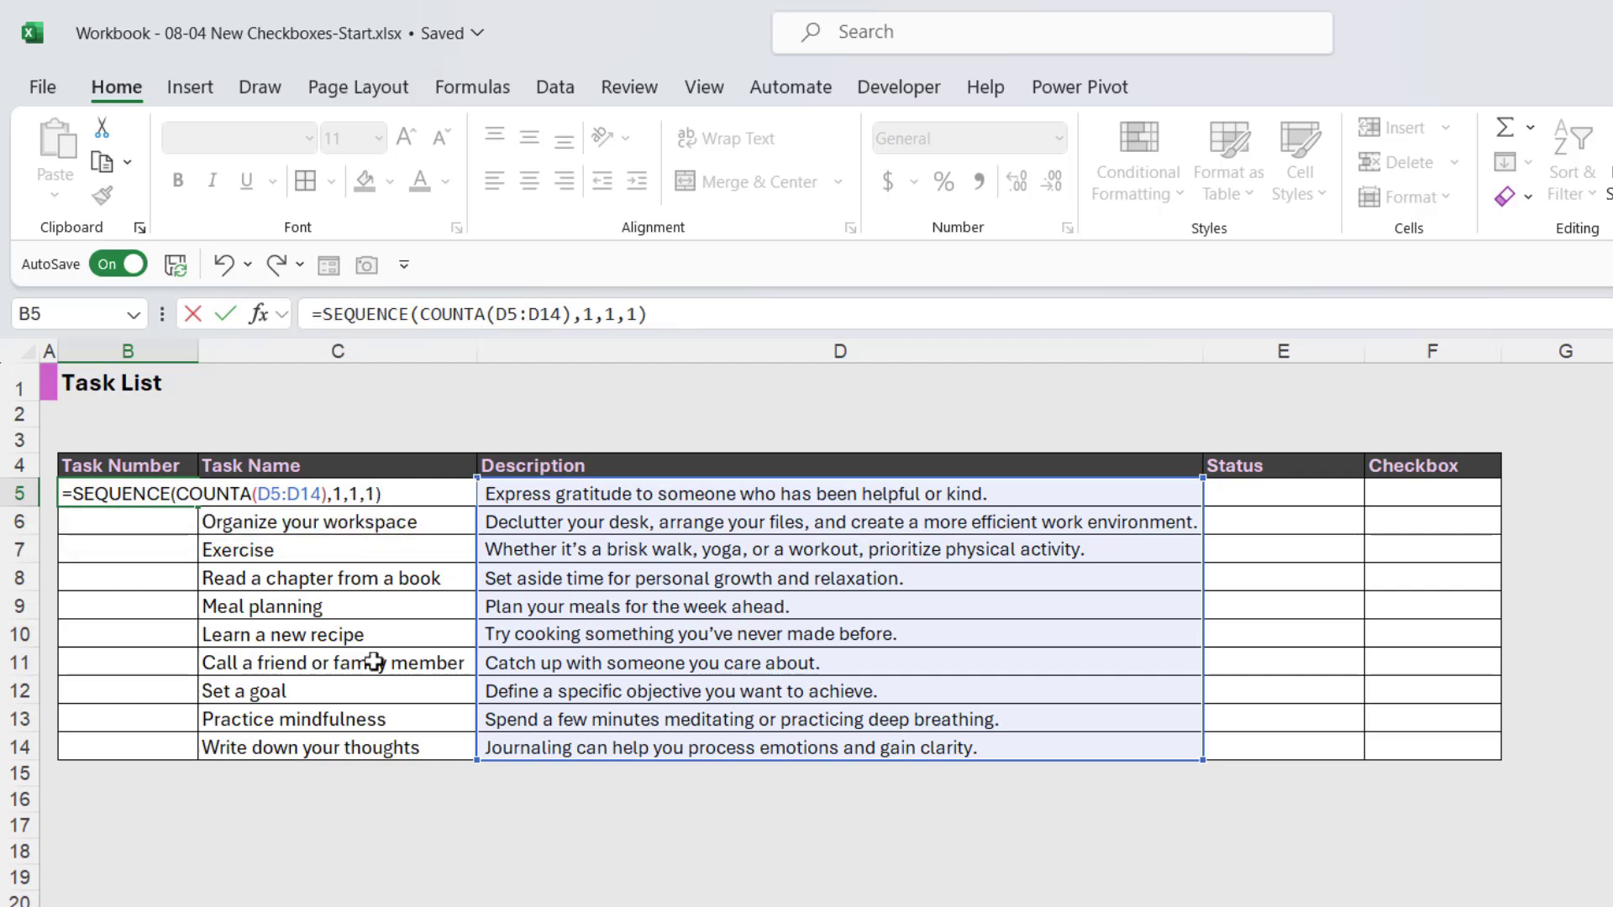
{"action": "key", "text": "Return"}
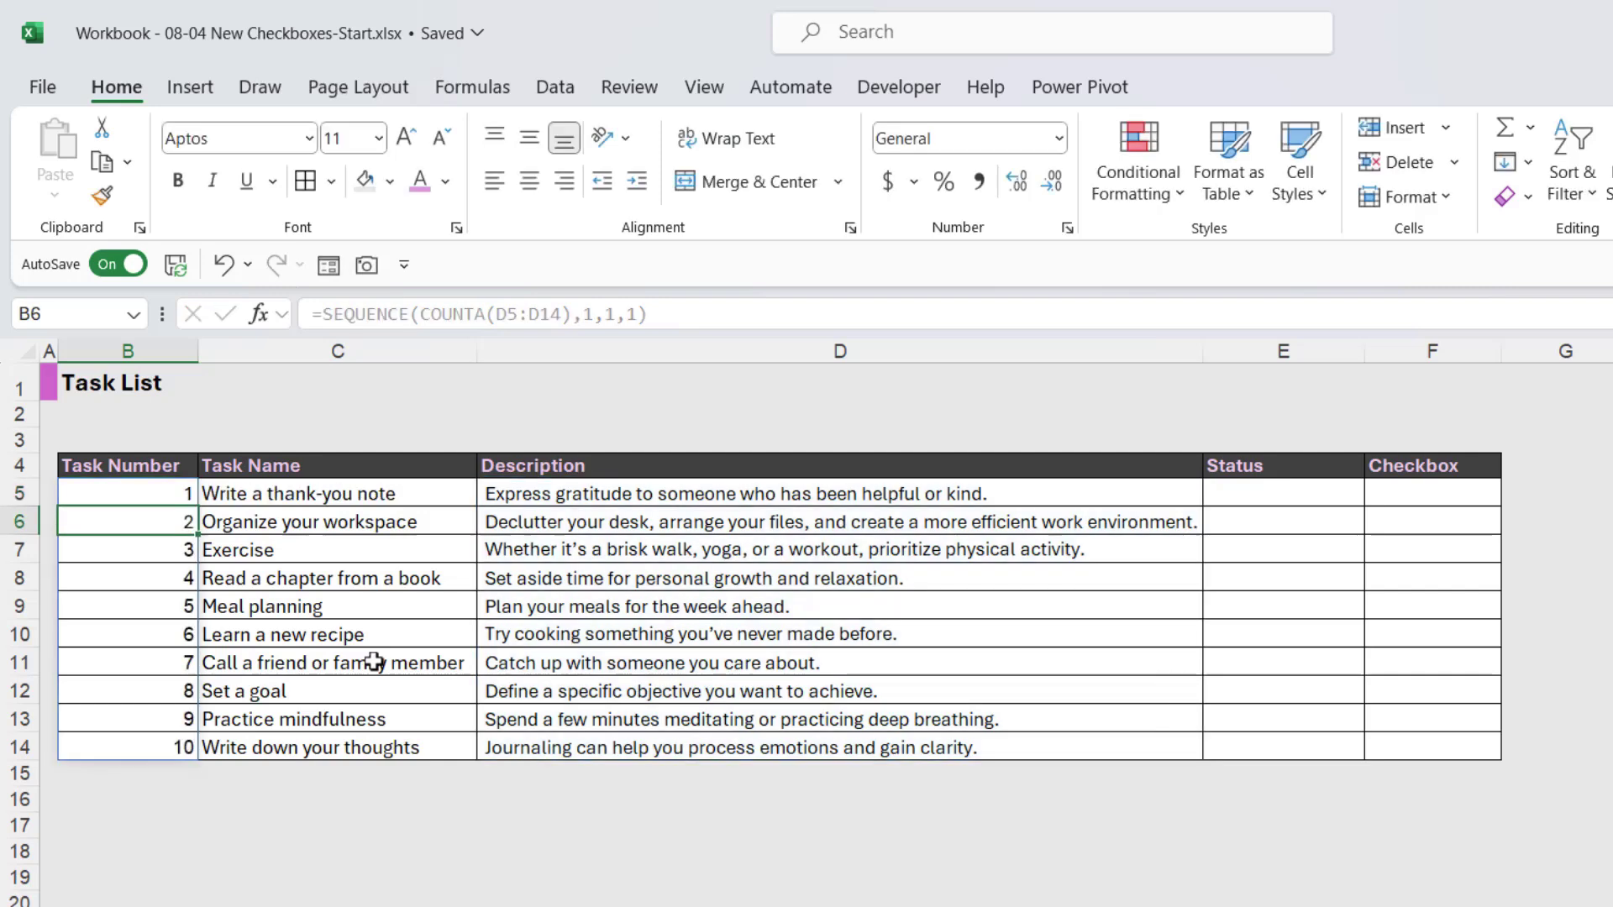
{"action": "left_click", "coordinate": [296, 875]}
{"action": "left_click", "coordinate": [150, 638]}
{"action": "left_click", "coordinate": [150, 688]}
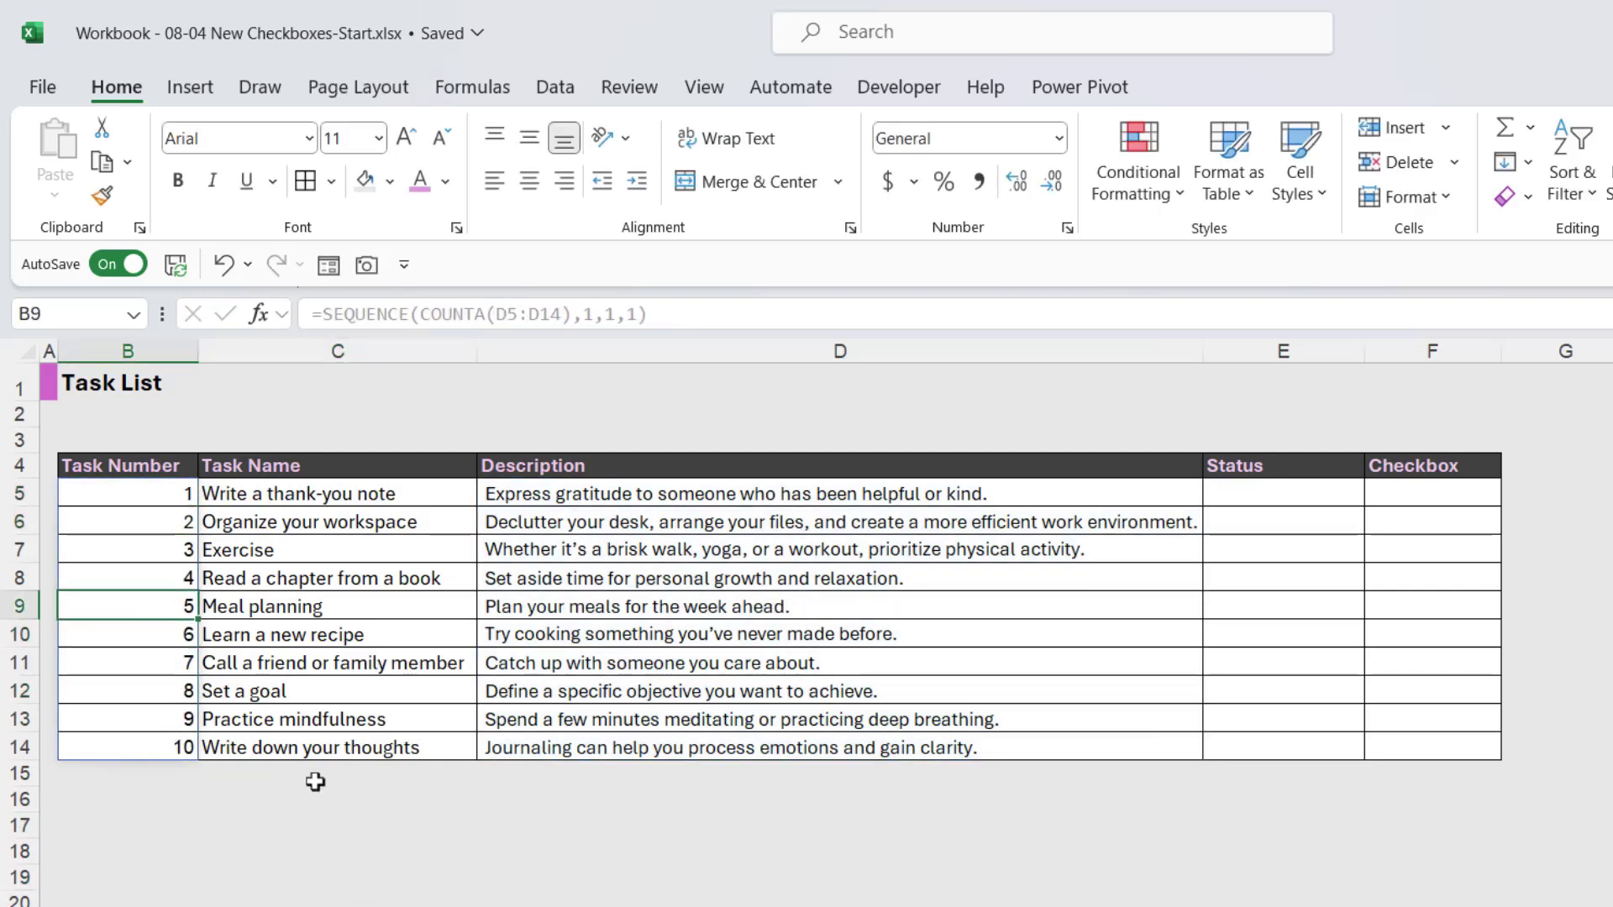
{"action": "left_click", "coordinate": [515, 628]}
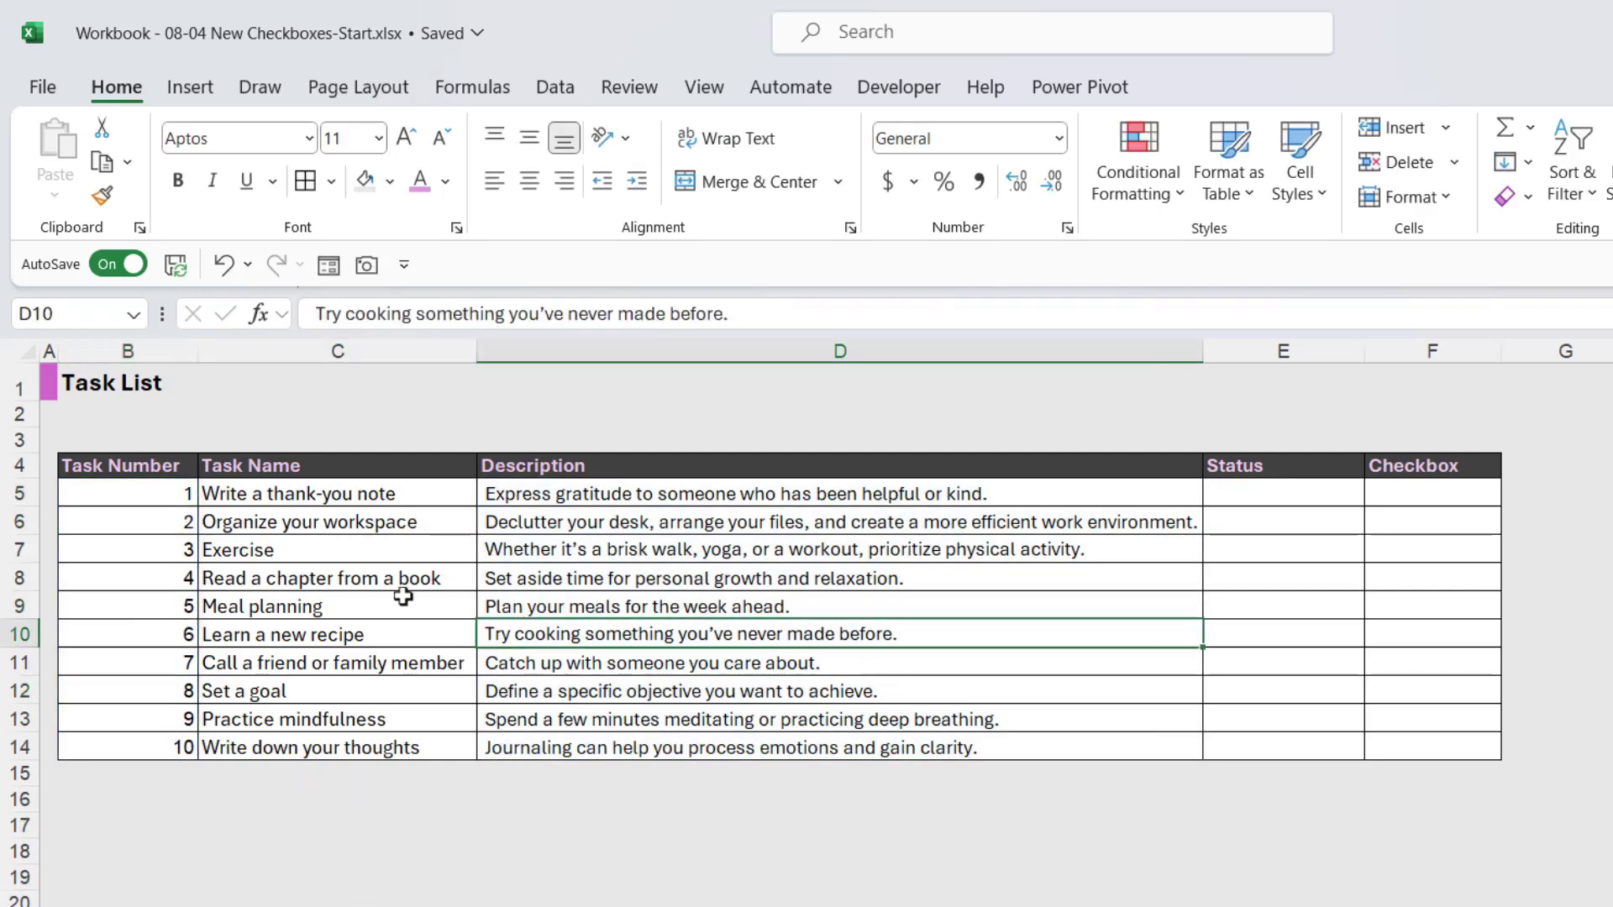
{"action": "left_click", "coordinate": [19, 578]}
{"action": "right_click", "coordinate": [19, 578]}
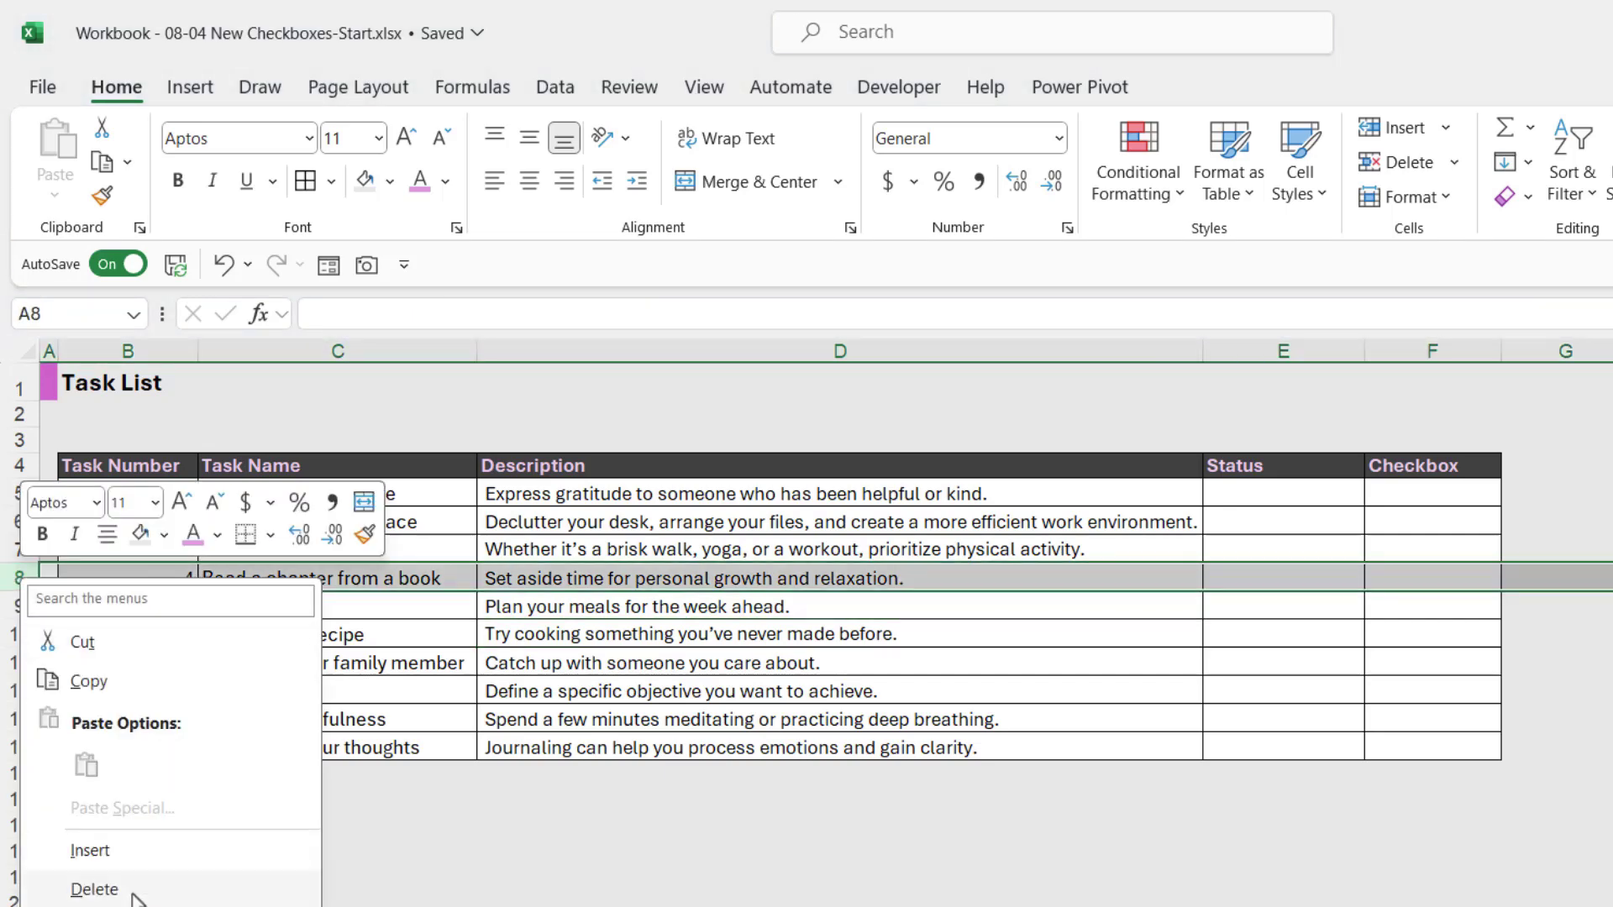
{"action": "left_click", "coordinate": [94, 888]}
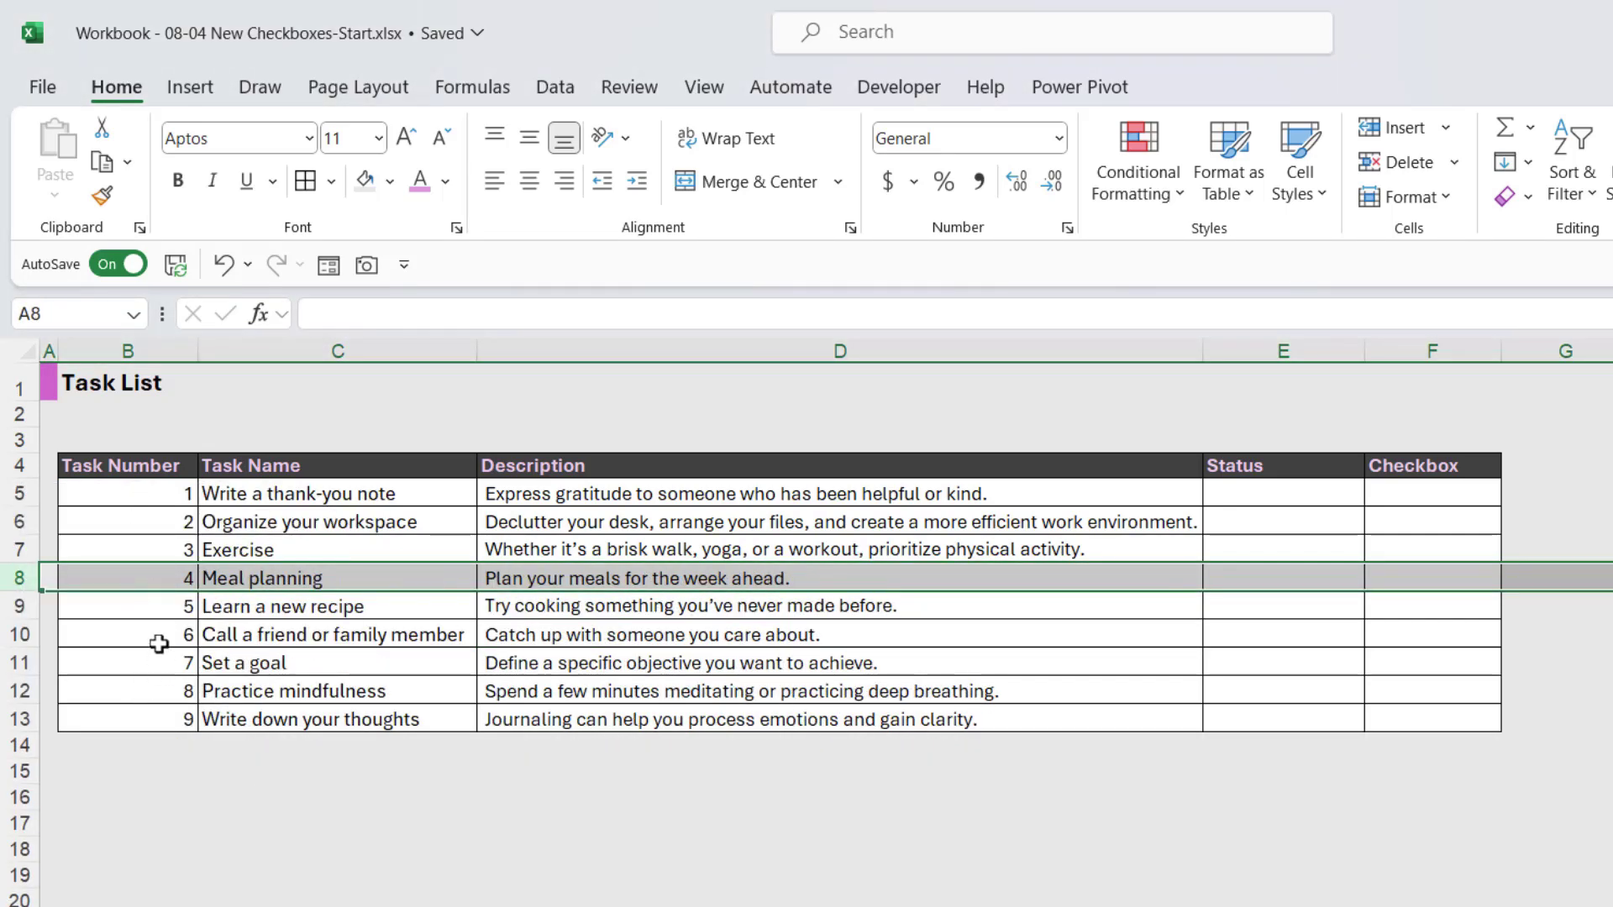
{"action": "left_click", "coordinate": [222, 265]}
{"action": "left_click", "coordinate": [257, 636]}
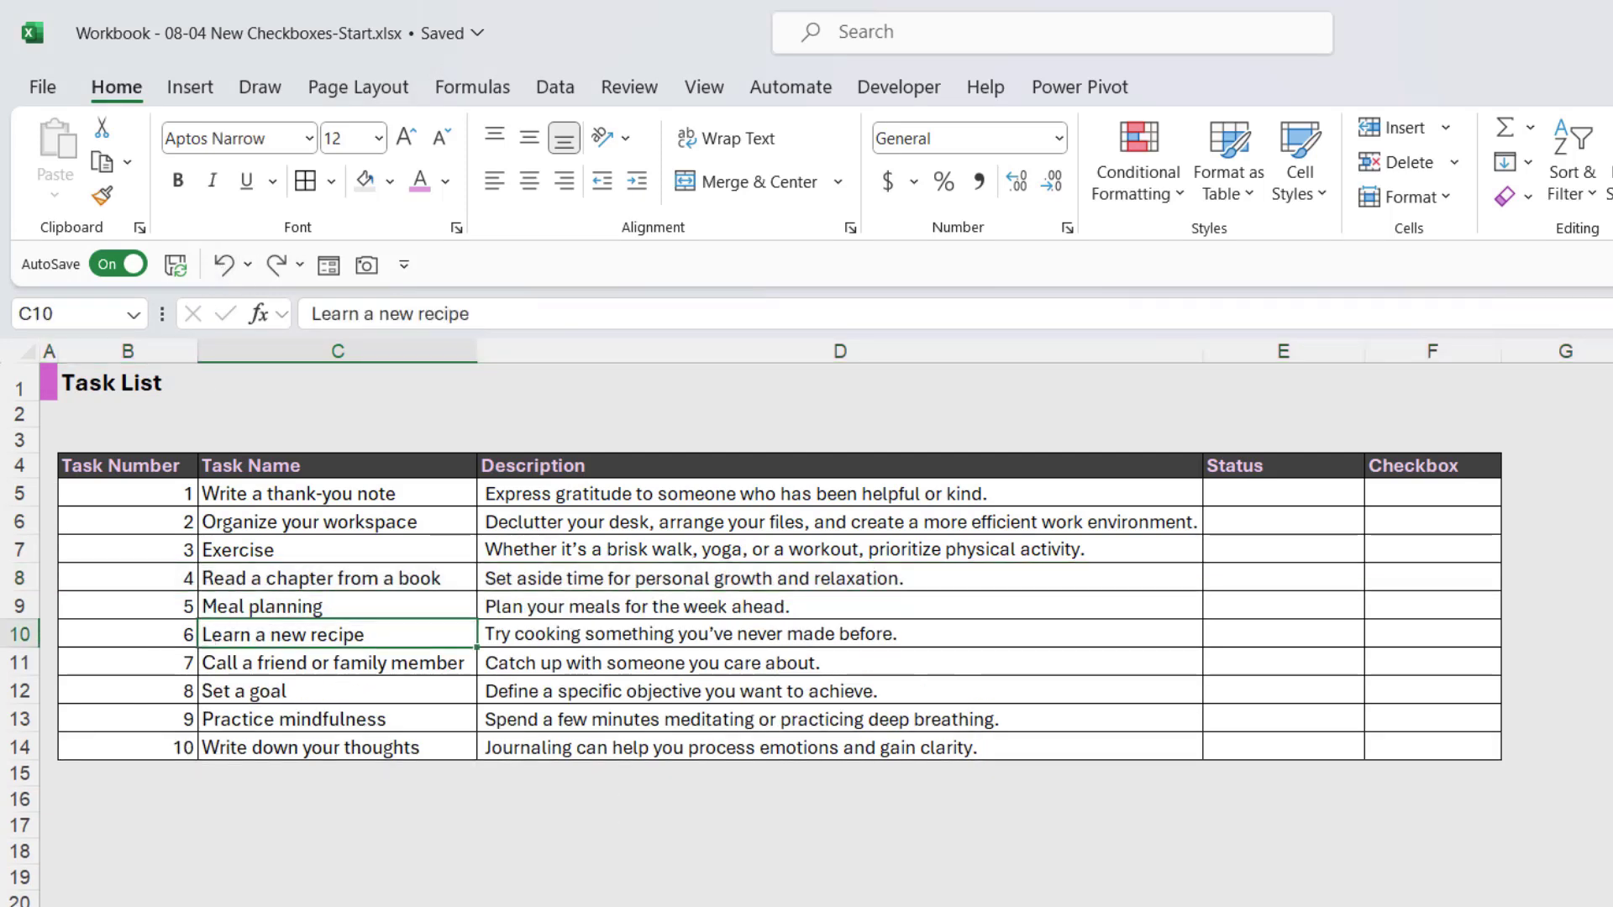
{"action": "left_click", "coordinate": [591, 899]}
- Select F5:F14 and insert unchecked checkboxes using Insert > Checkbox
{"action": "left_click_drag", "start_coordinate": [1418, 492], "coordinate": [1422, 746]}
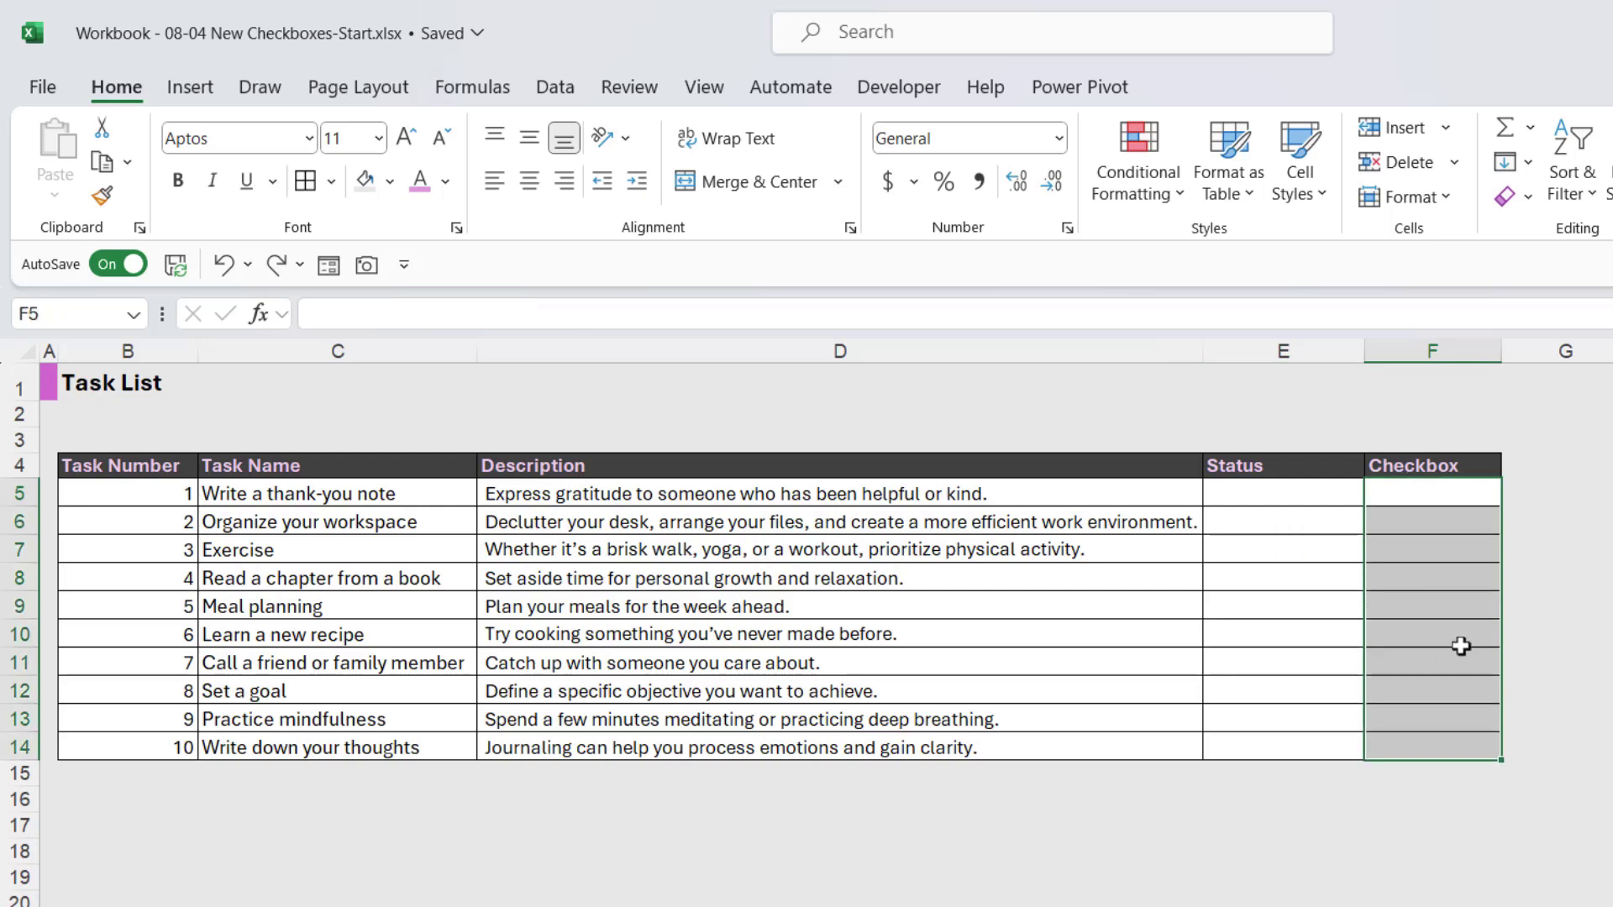
{"action": "left_click", "coordinate": [191, 94]}
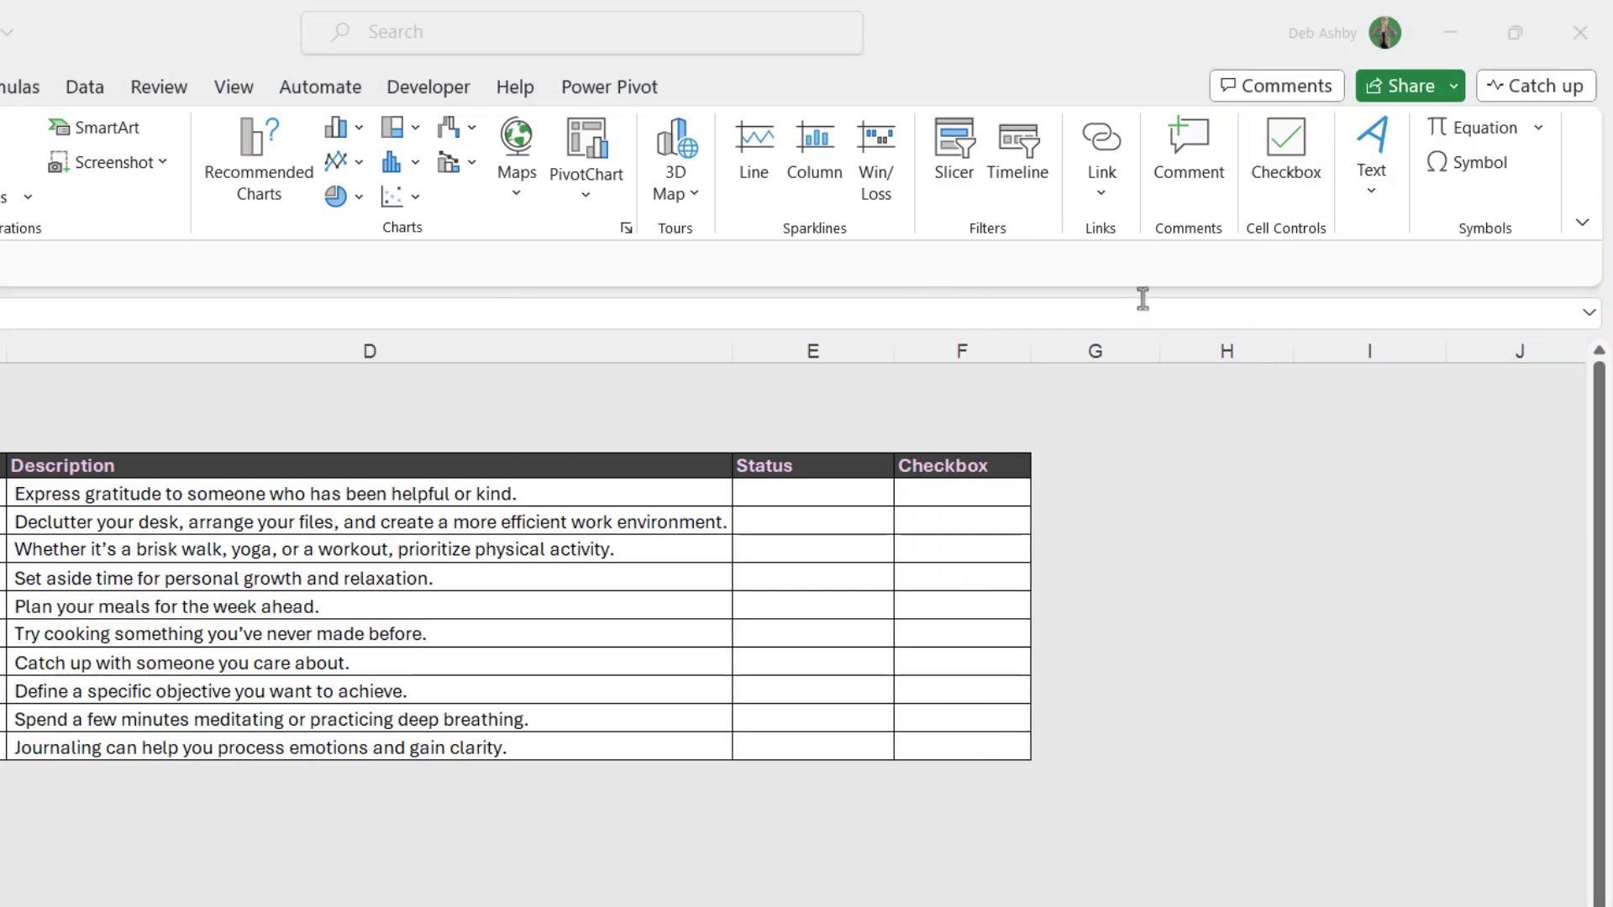
{"action": "left_click", "coordinate": [1052, 49]}
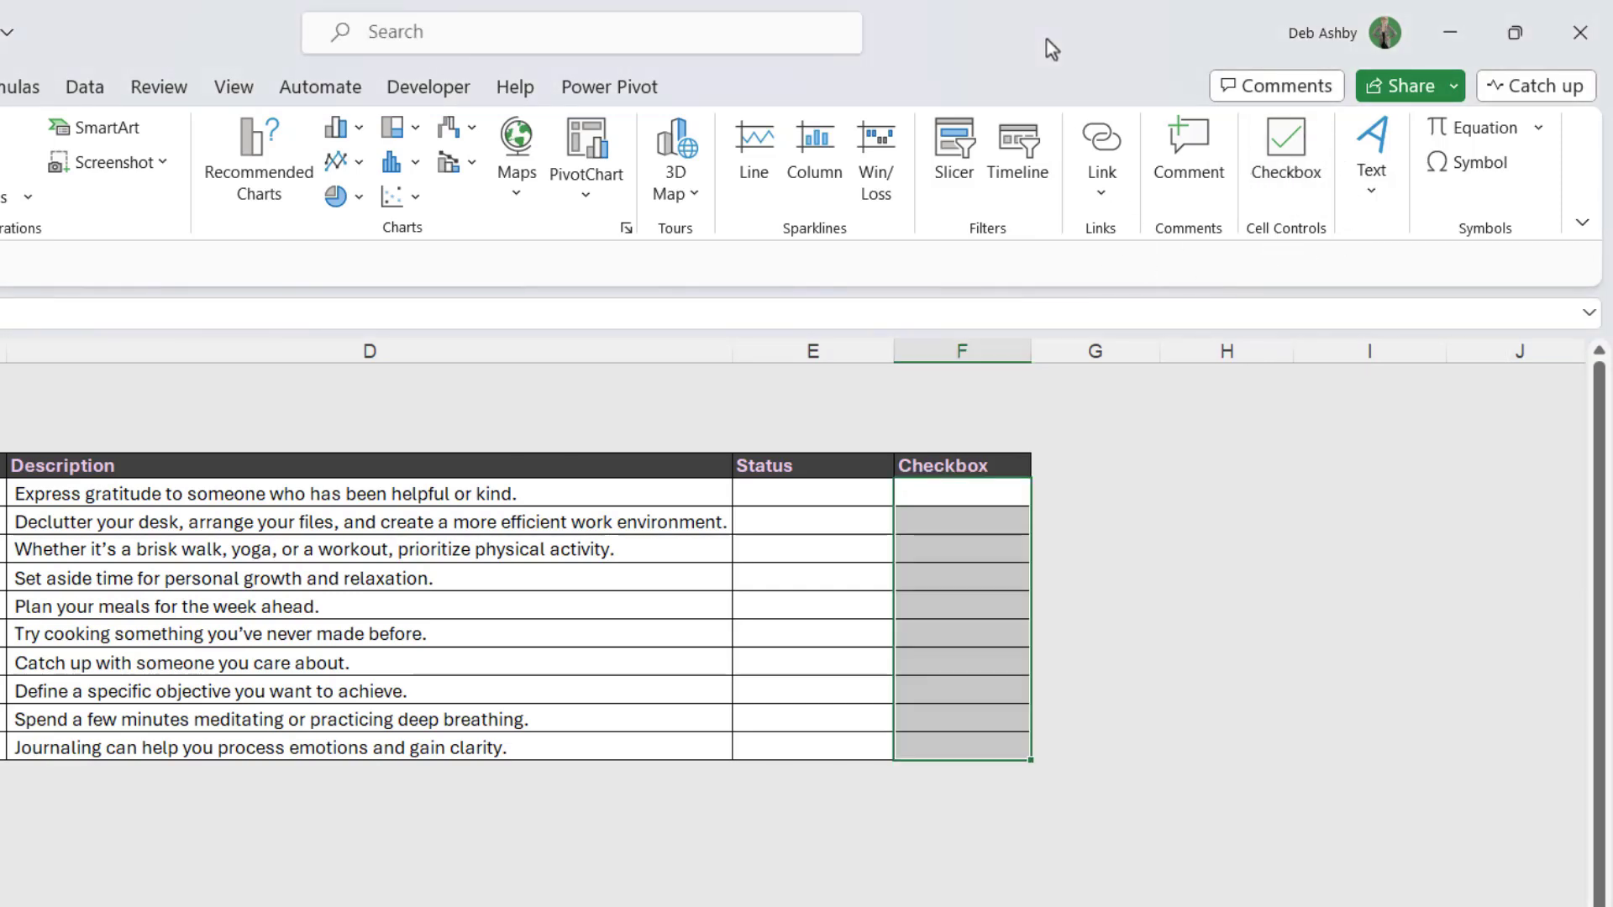
{"action": "left_click", "coordinate": [1151, 509]}
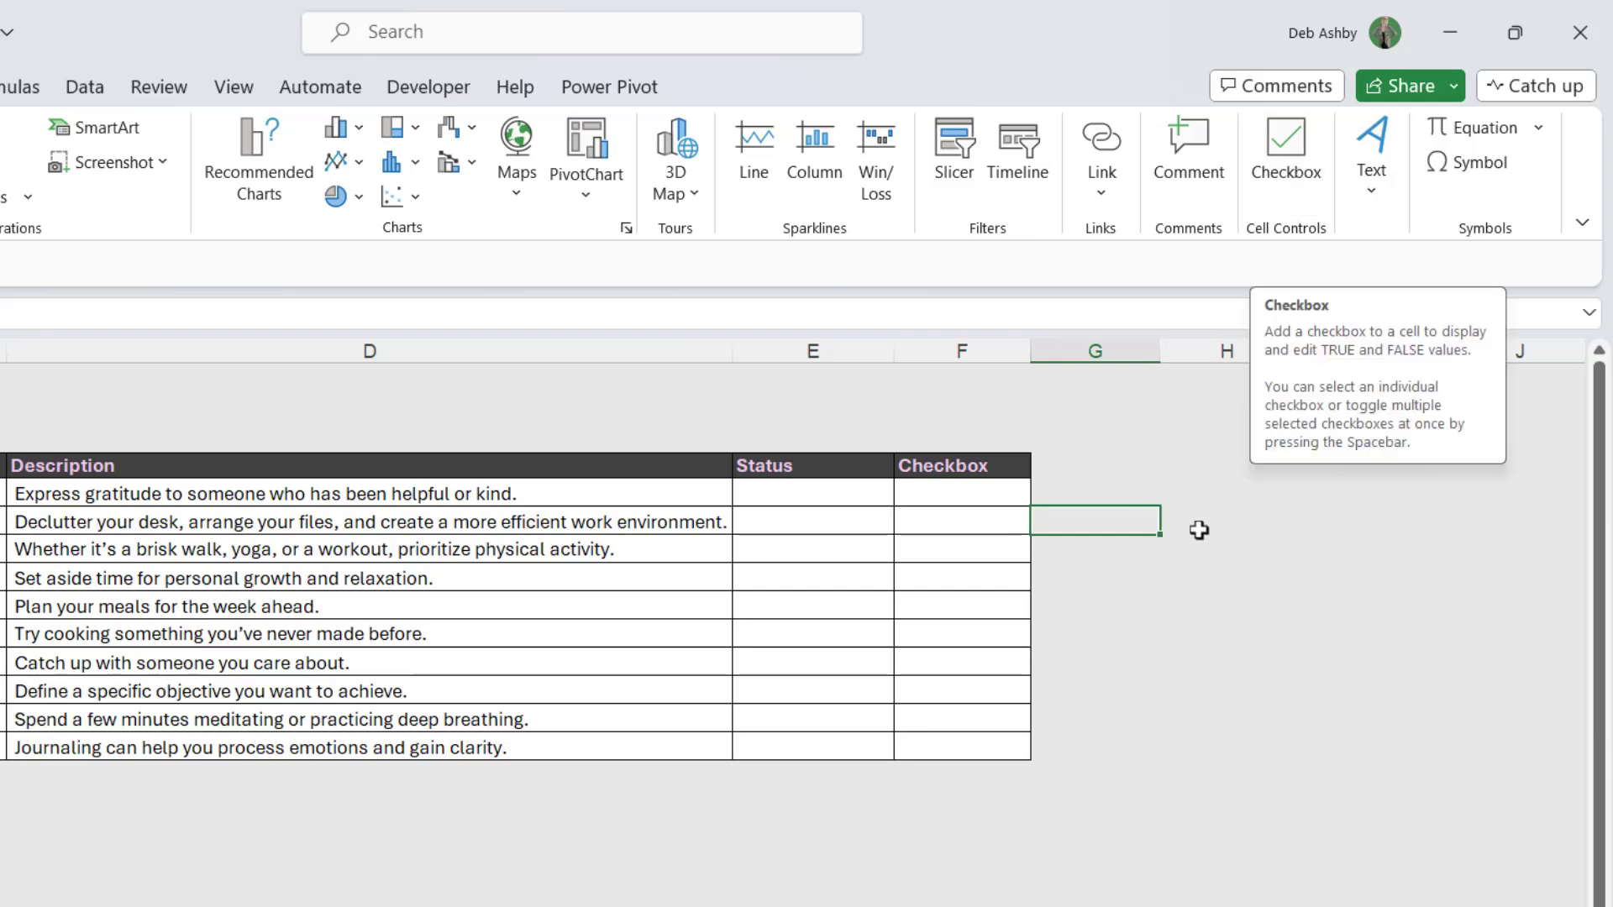
{"action": "left_click", "coordinate": [965, 630]}
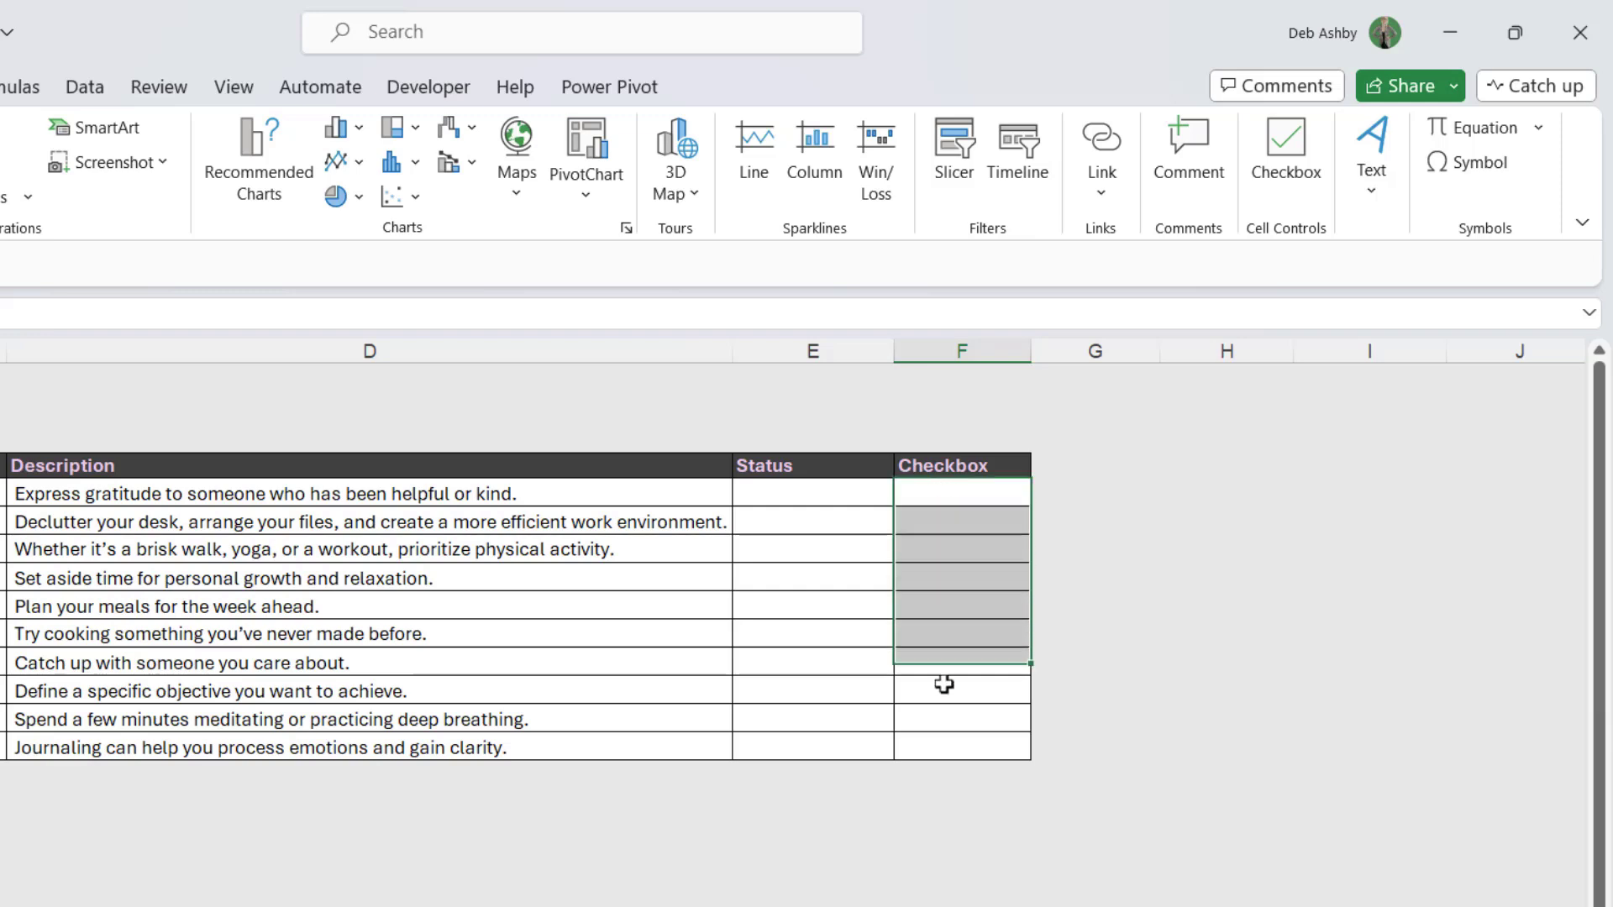
{"action": "left_click_drag", "start_coordinate": [944, 701], "coordinate": [943, 739]}
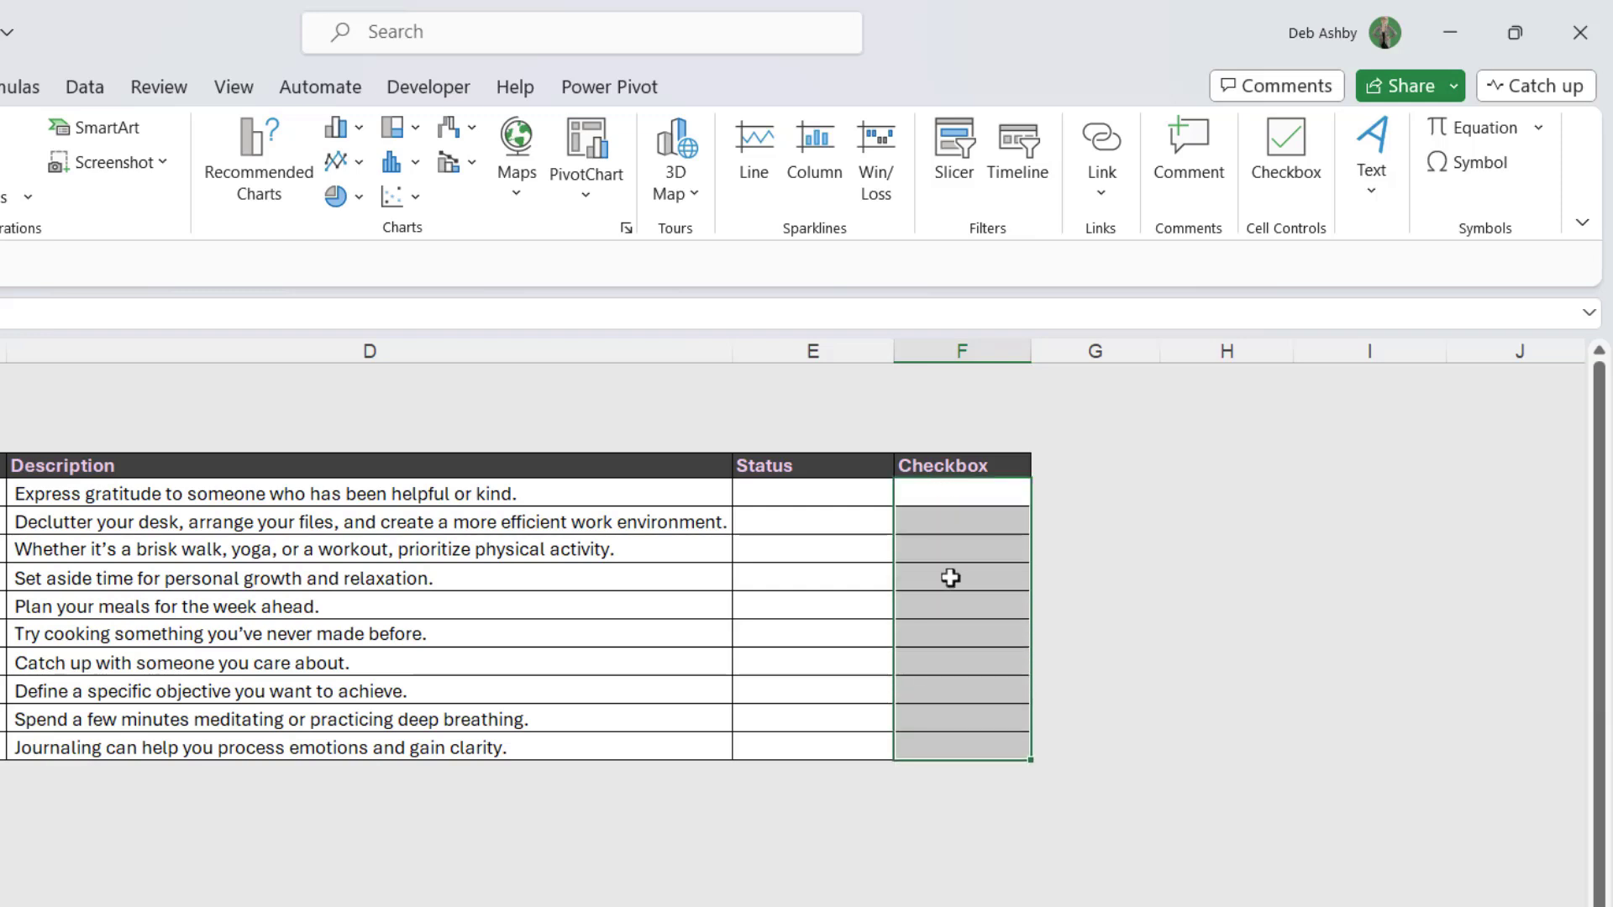
{"action": "left_click", "coordinate": [1286, 141]}
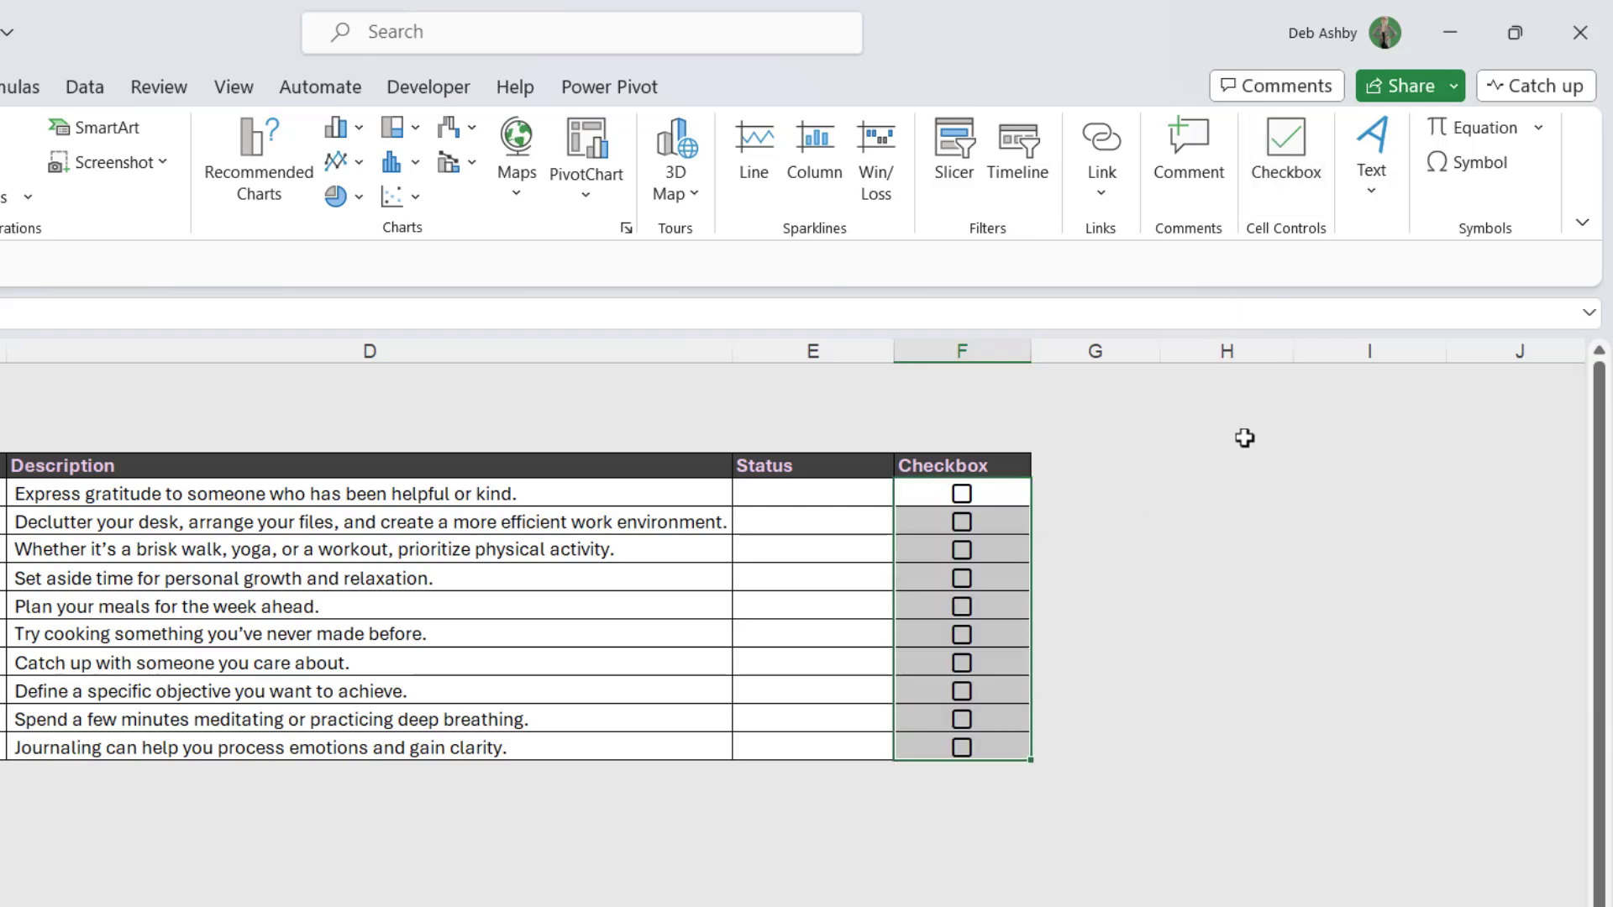
{"action": "left_click", "coordinate": [1183, 500]}
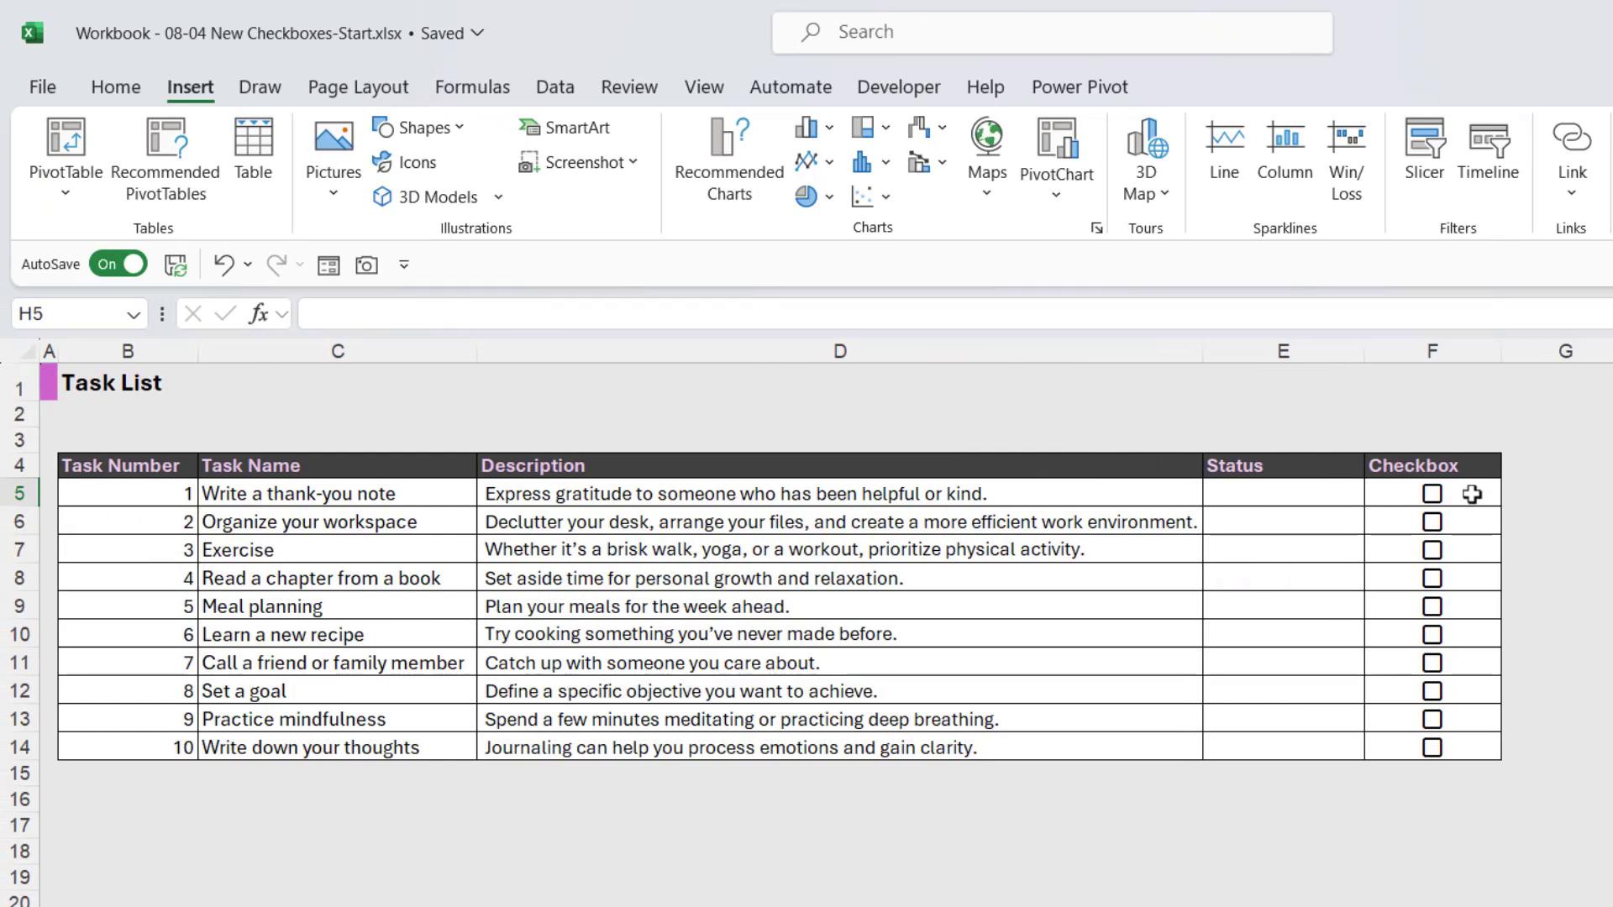
- Colour the checkboxes in F5:F14 Plum, Accent 5, Lighter 40%
{"action": "left_click_drag", "start_coordinate": [1472, 494], "coordinate": [1469, 746]}
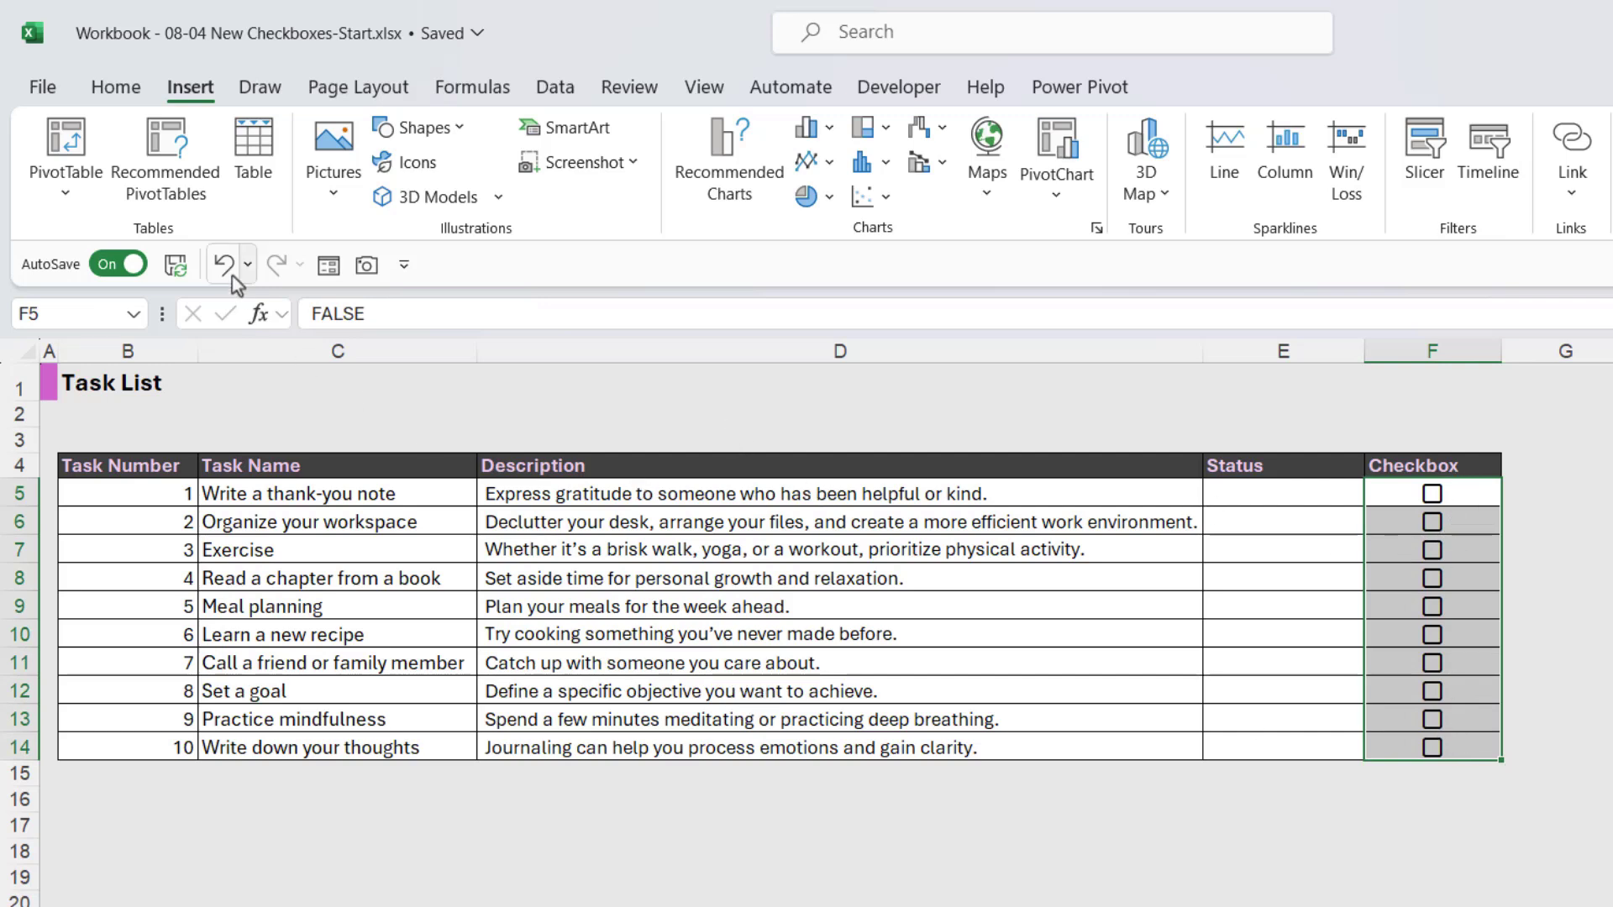
{"action": "left_click", "coordinate": [118, 88]}
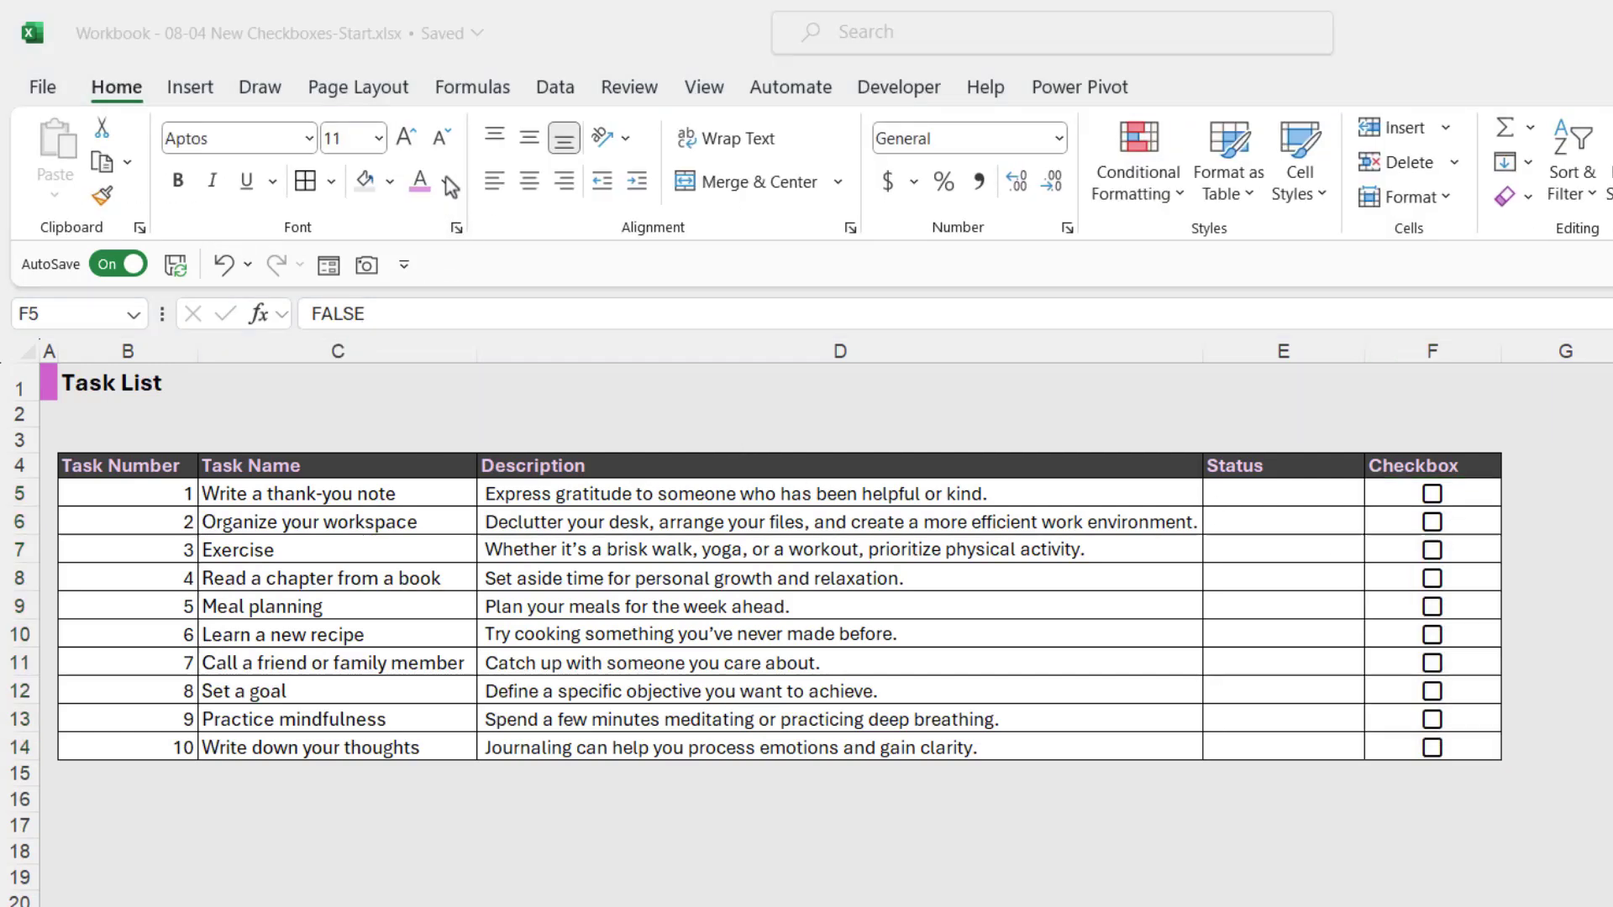
{"action": "left_click", "coordinate": [447, 181]}
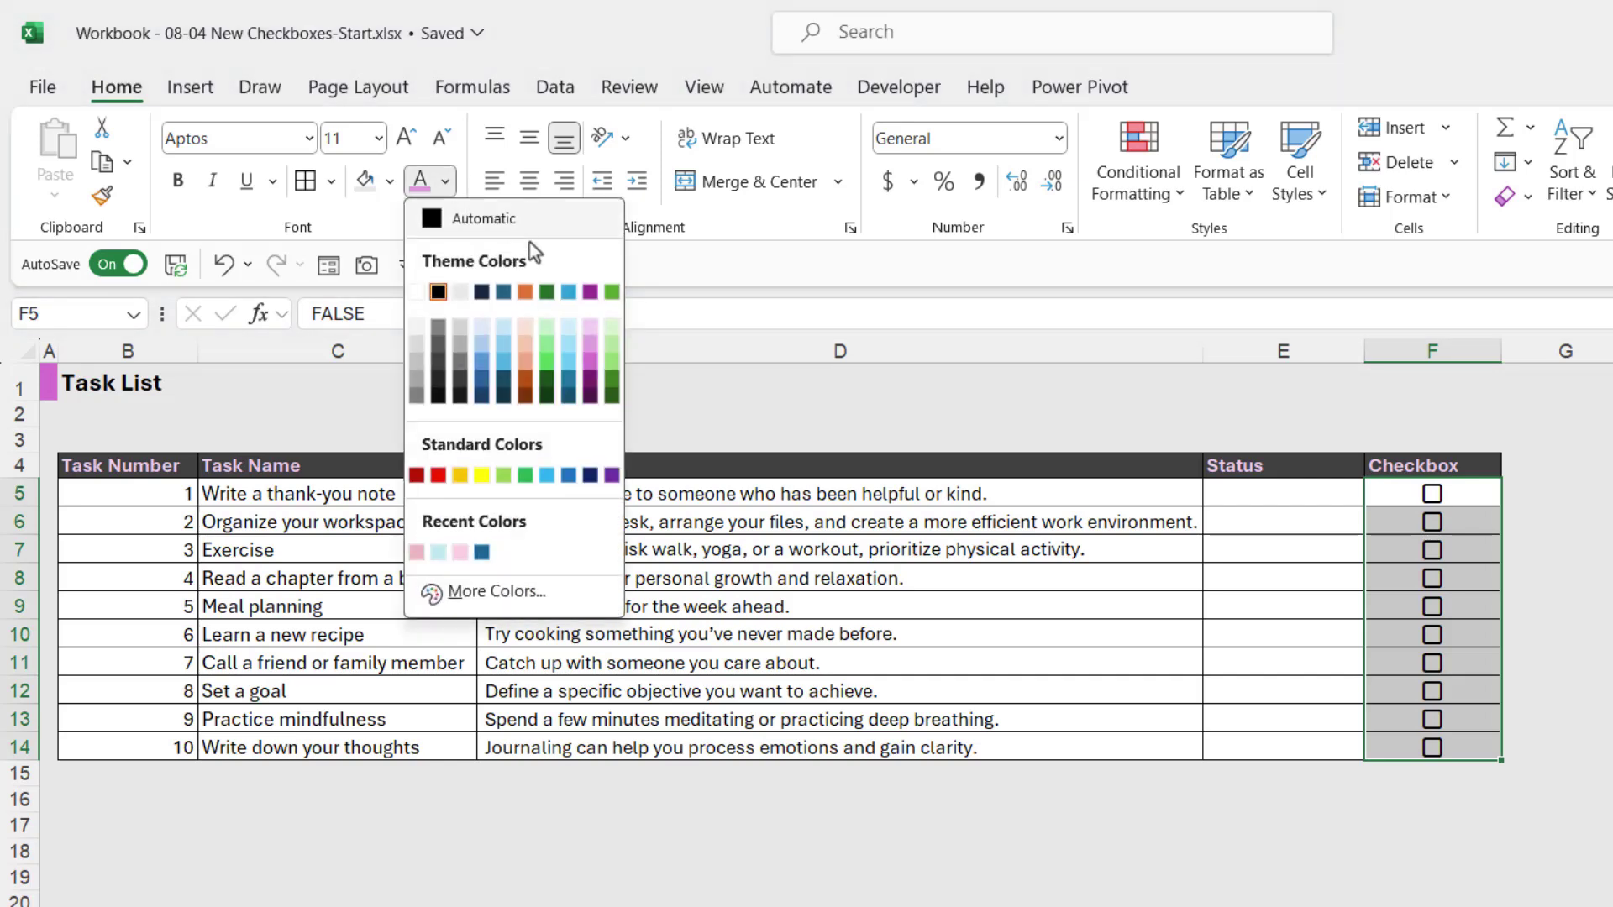
{"action": "left_click", "coordinate": [591, 360]}
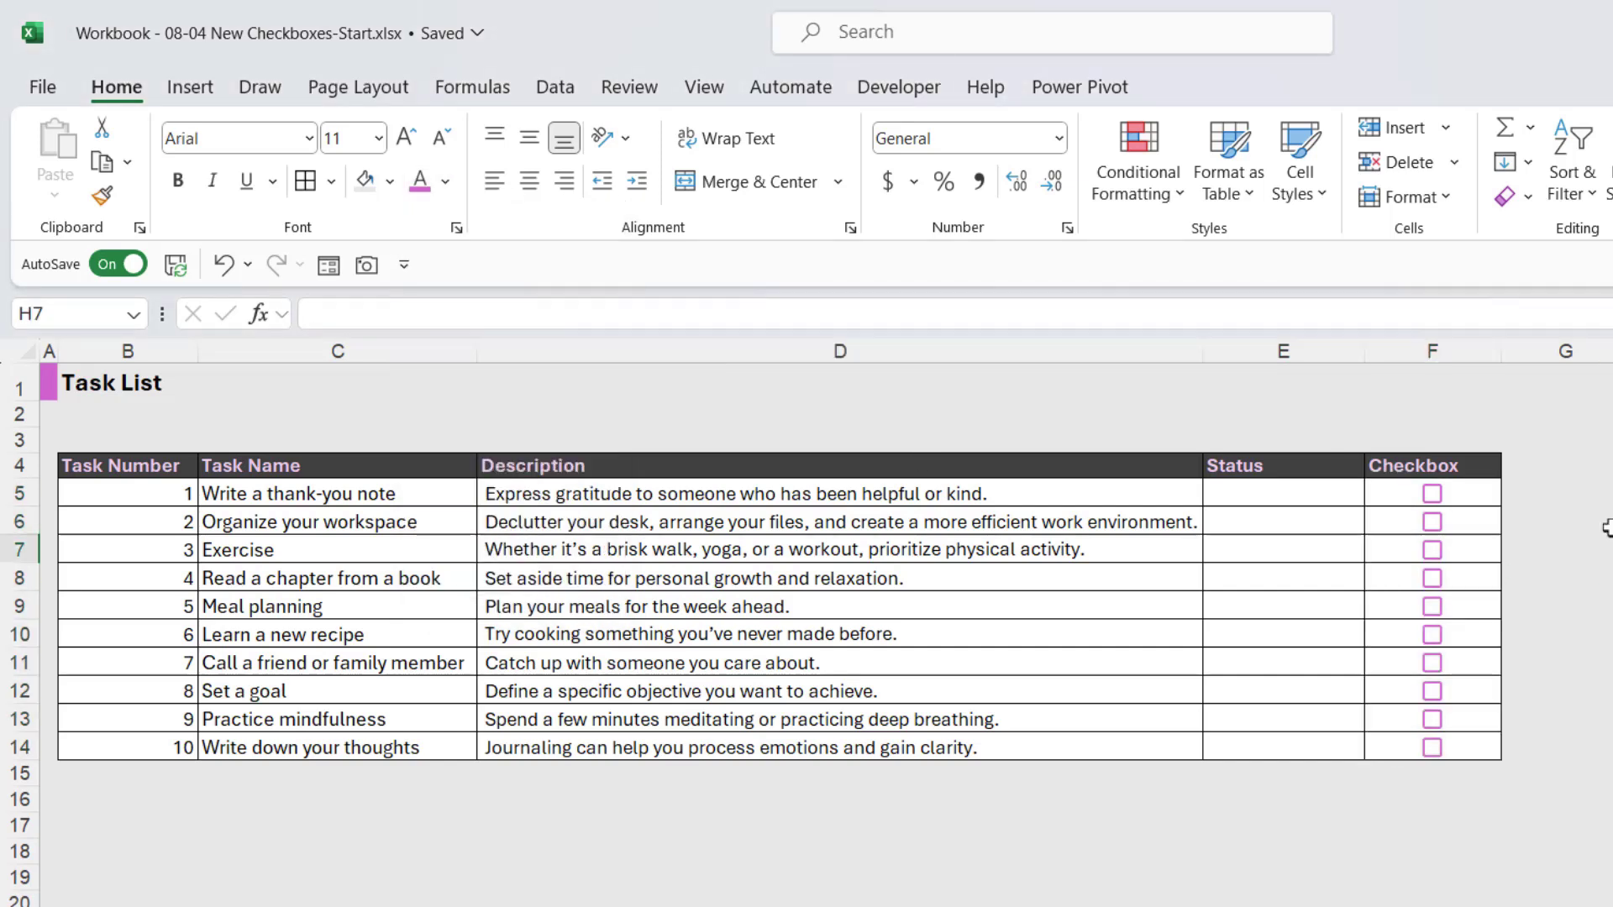
- Test the first two checkboxes by ticking and unticking them, then select Status cell E5
{"action": "left_click", "coordinate": [1432, 504]}
{"action": "left_click", "coordinate": [1433, 497]}
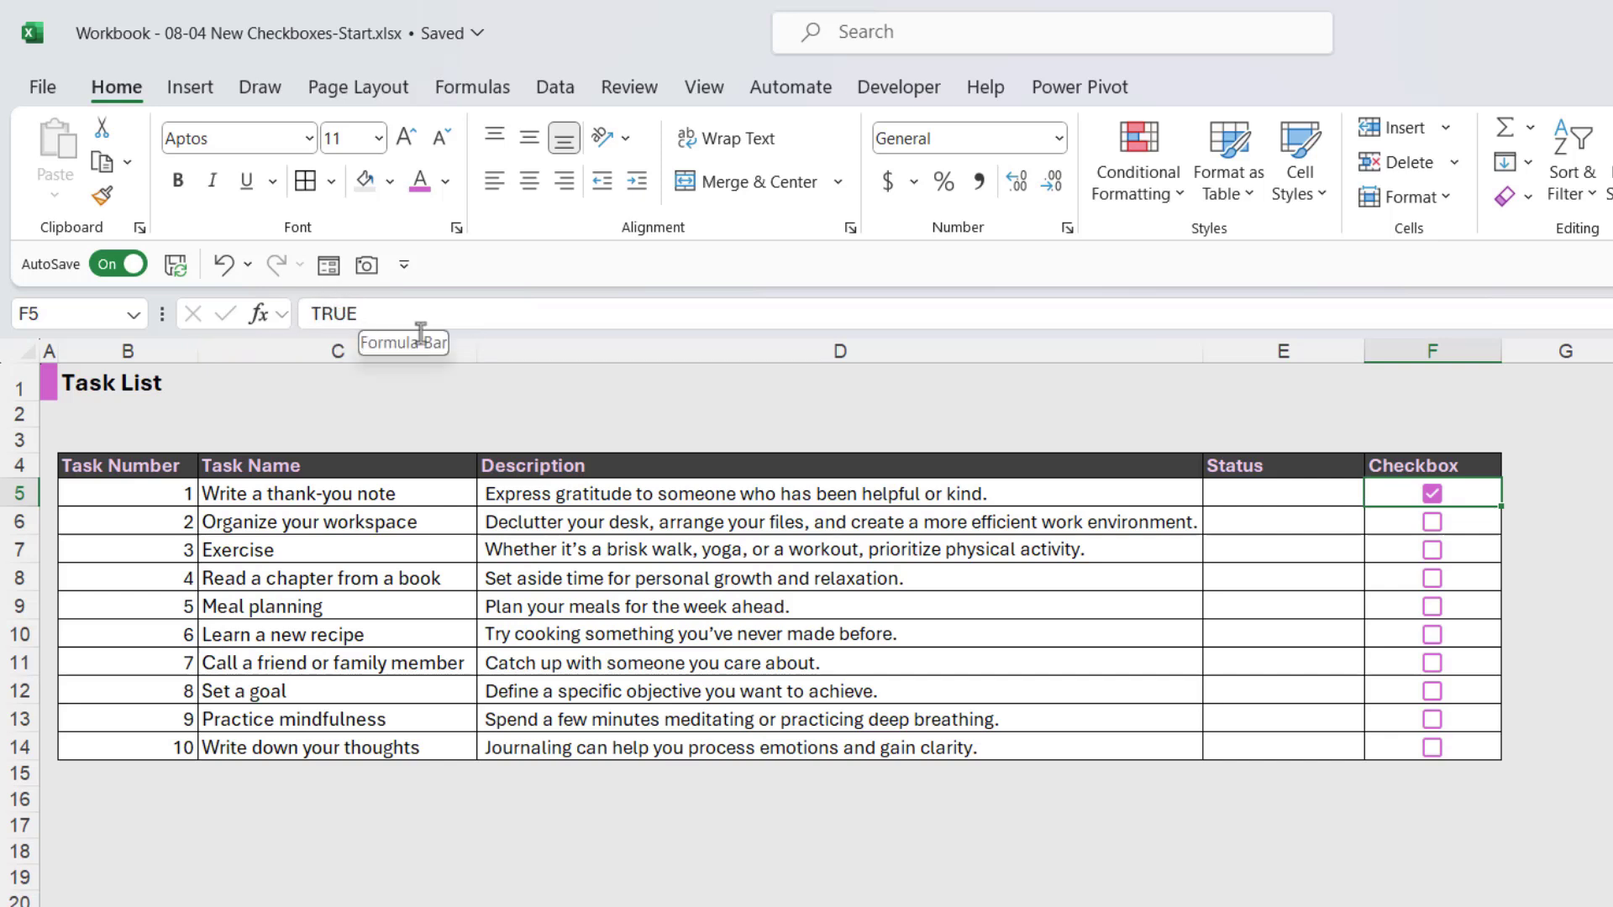
{"action": "left_click", "coordinate": [1434, 495]}
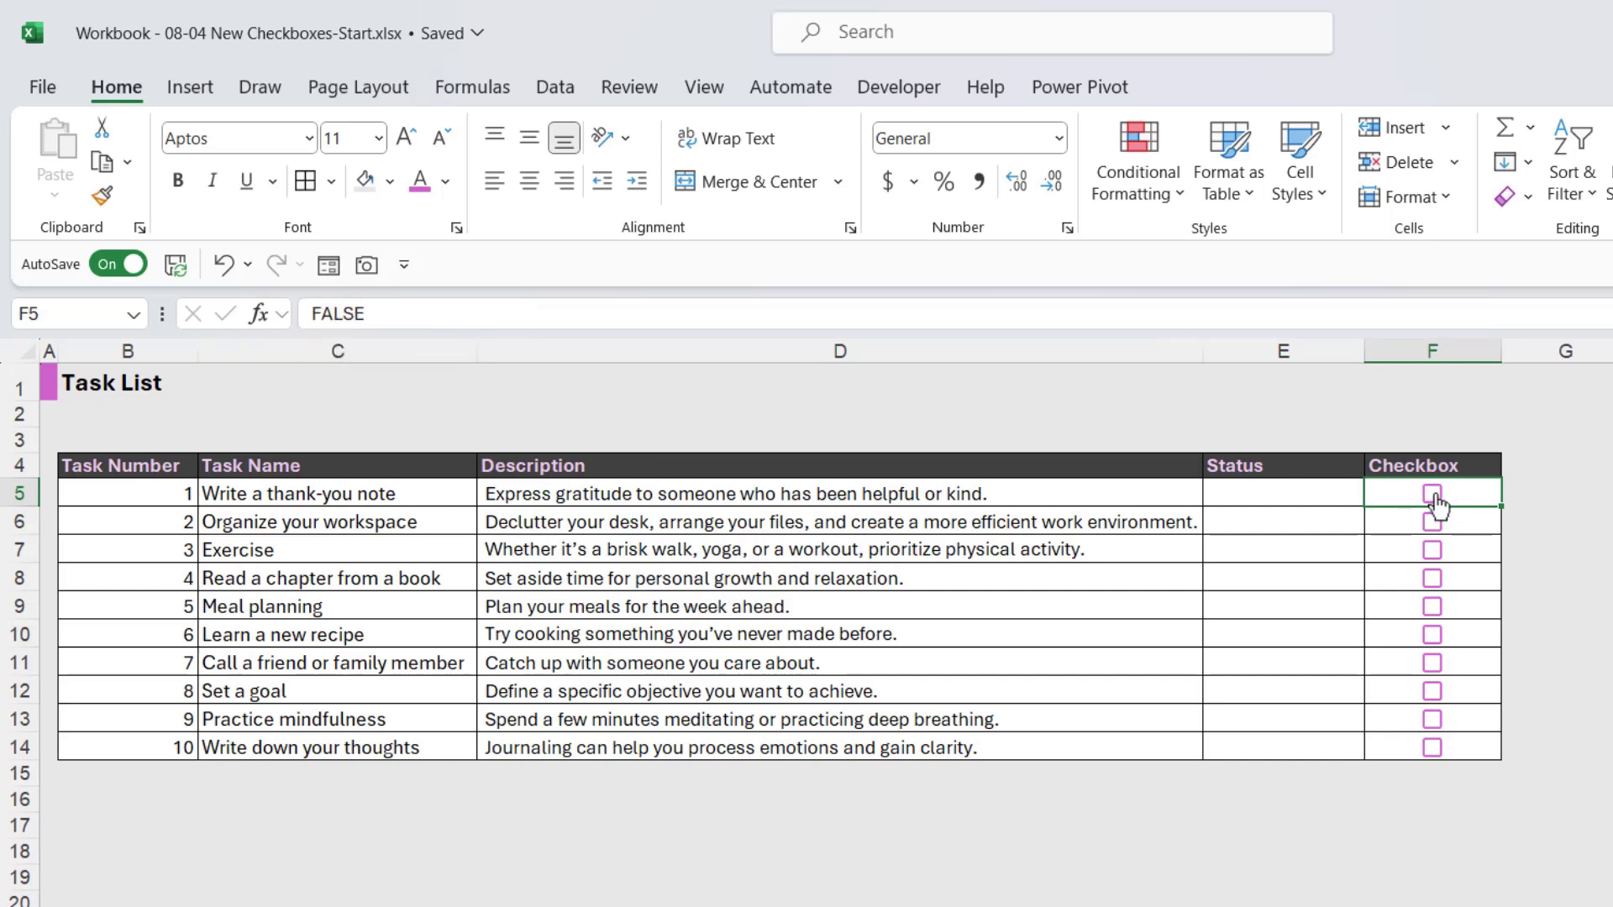
{"action": "left_click", "coordinate": [1434, 495]}
{"action": "left_click", "coordinate": [1435, 496]}
{"action": "left_click", "coordinate": [1433, 524]}
{"action": "left_click", "coordinate": [1432, 524]}
{"action": "left_click", "coordinate": [1432, 497]}
{"action": "left_click", "coordinate": [1432, 497]}
{"action": "left_click", "coordinate": [1308, 496]}
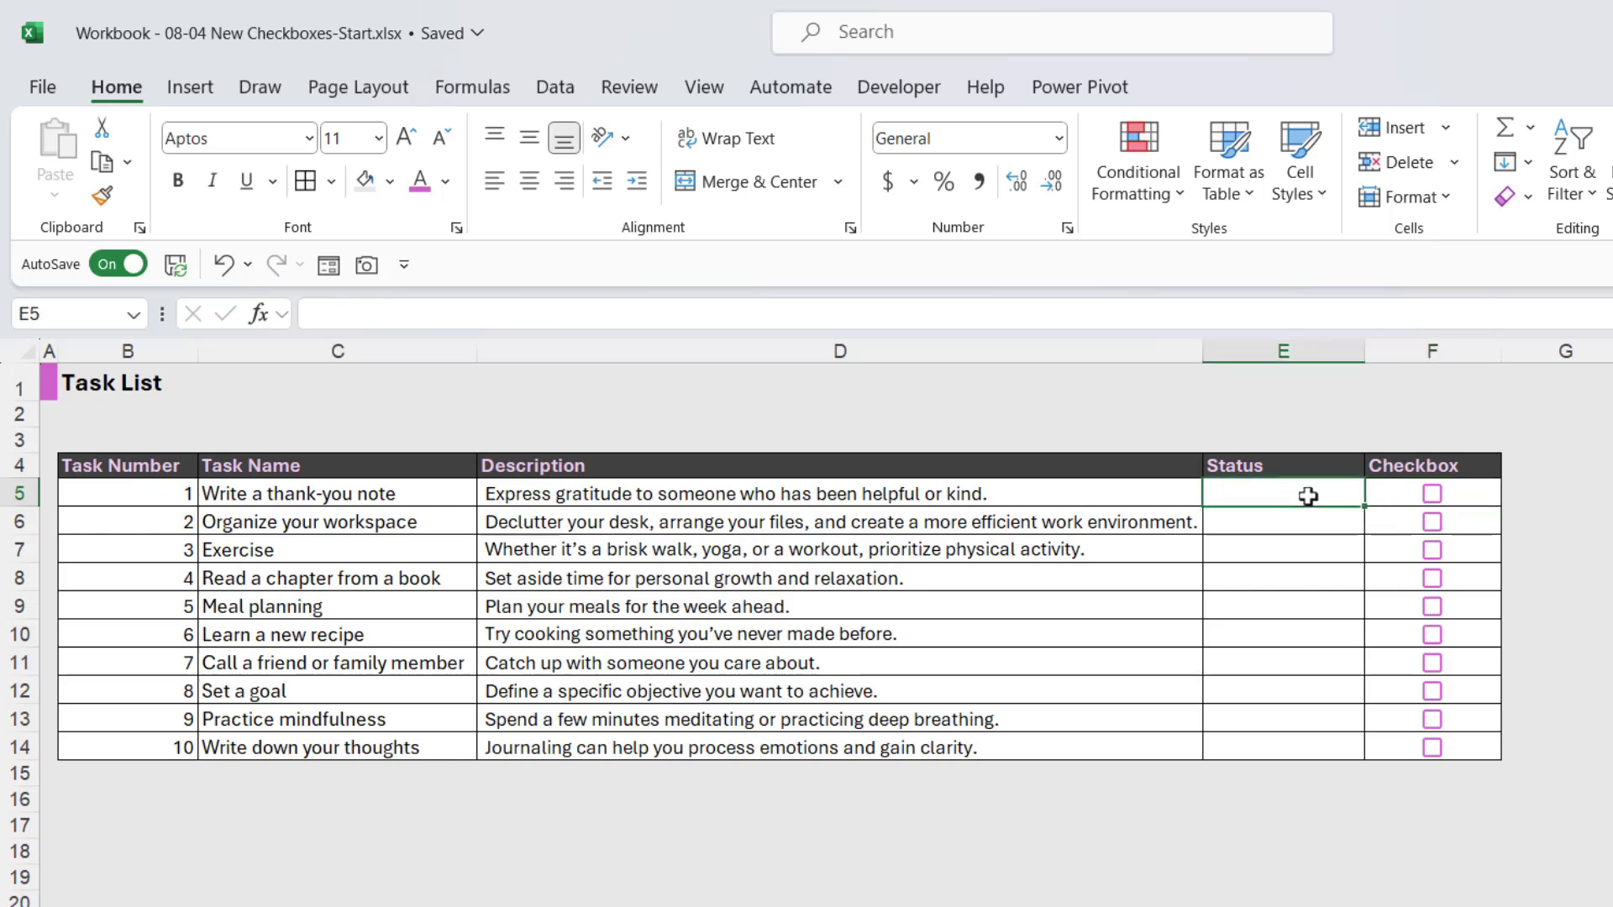
{"action": "left_click", "coordinate": [1430, 495]}
{"action": "left_click", "coordinate": [1430, 495]}
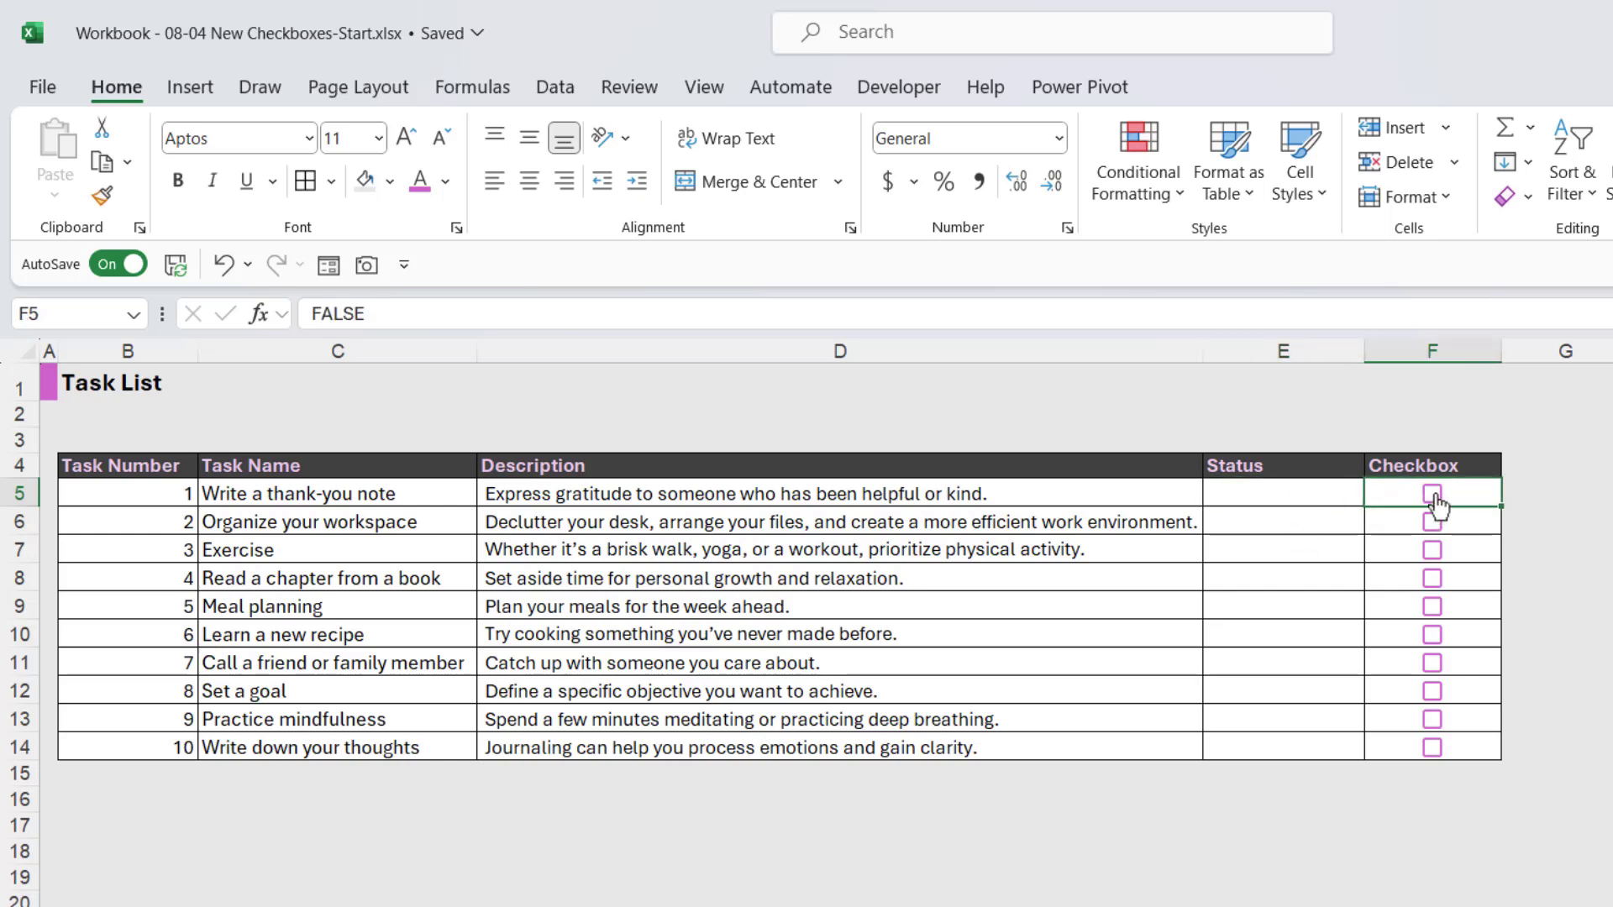
{"action": "left_click_drag", "start_coordinate": [137, 492], "coordinate": [897, 750]}
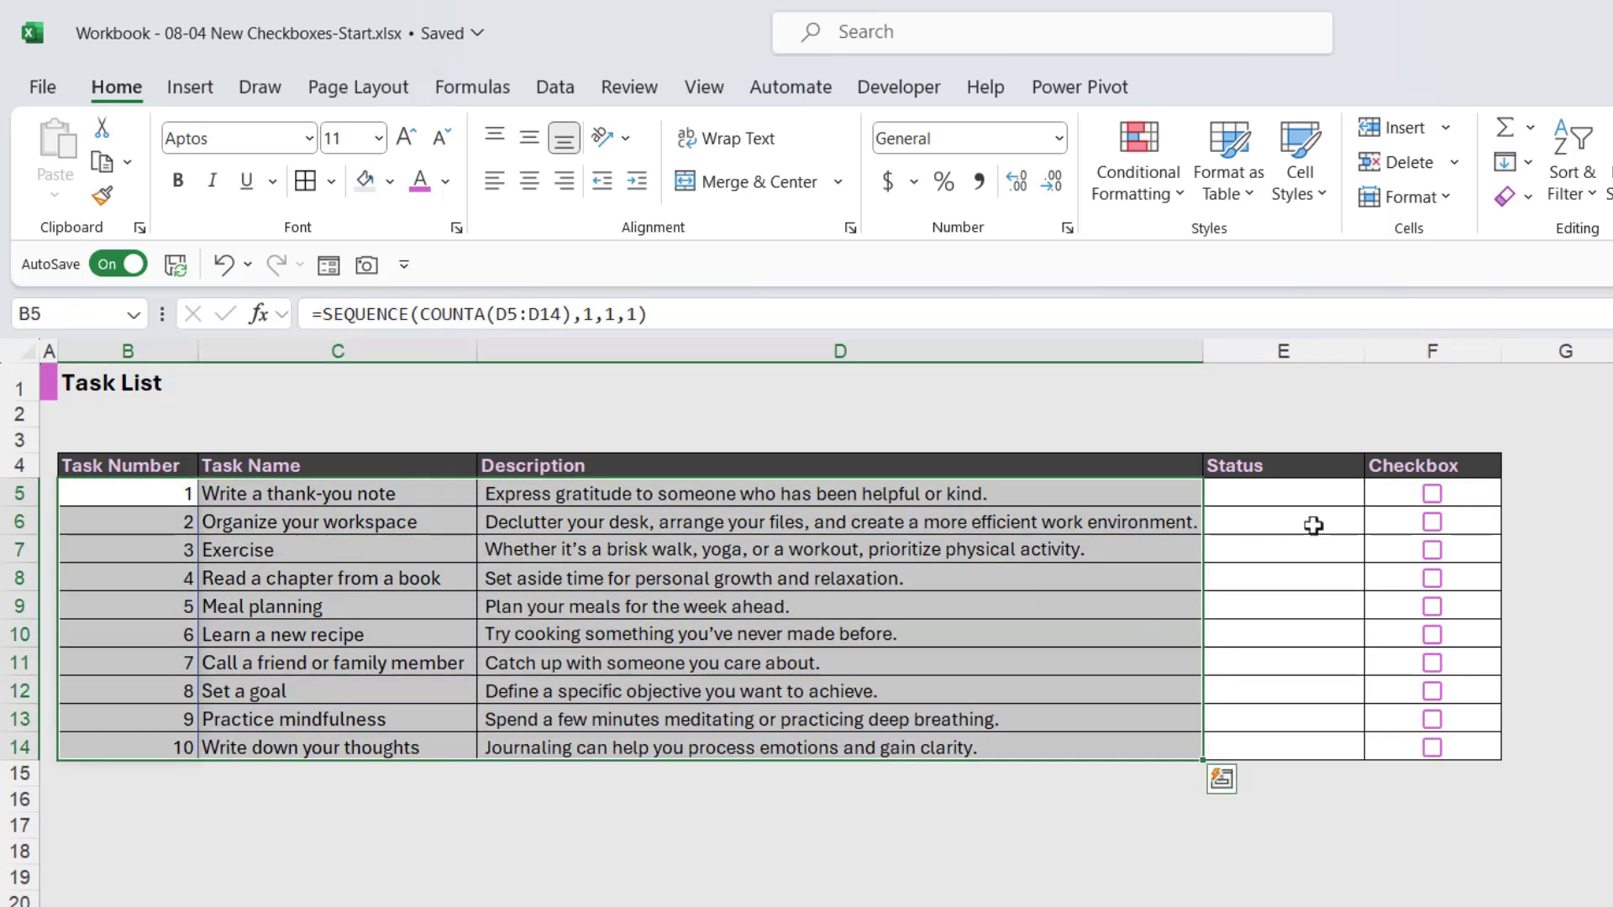
{"action": "left_click", "coordinate": [1285, 493]}
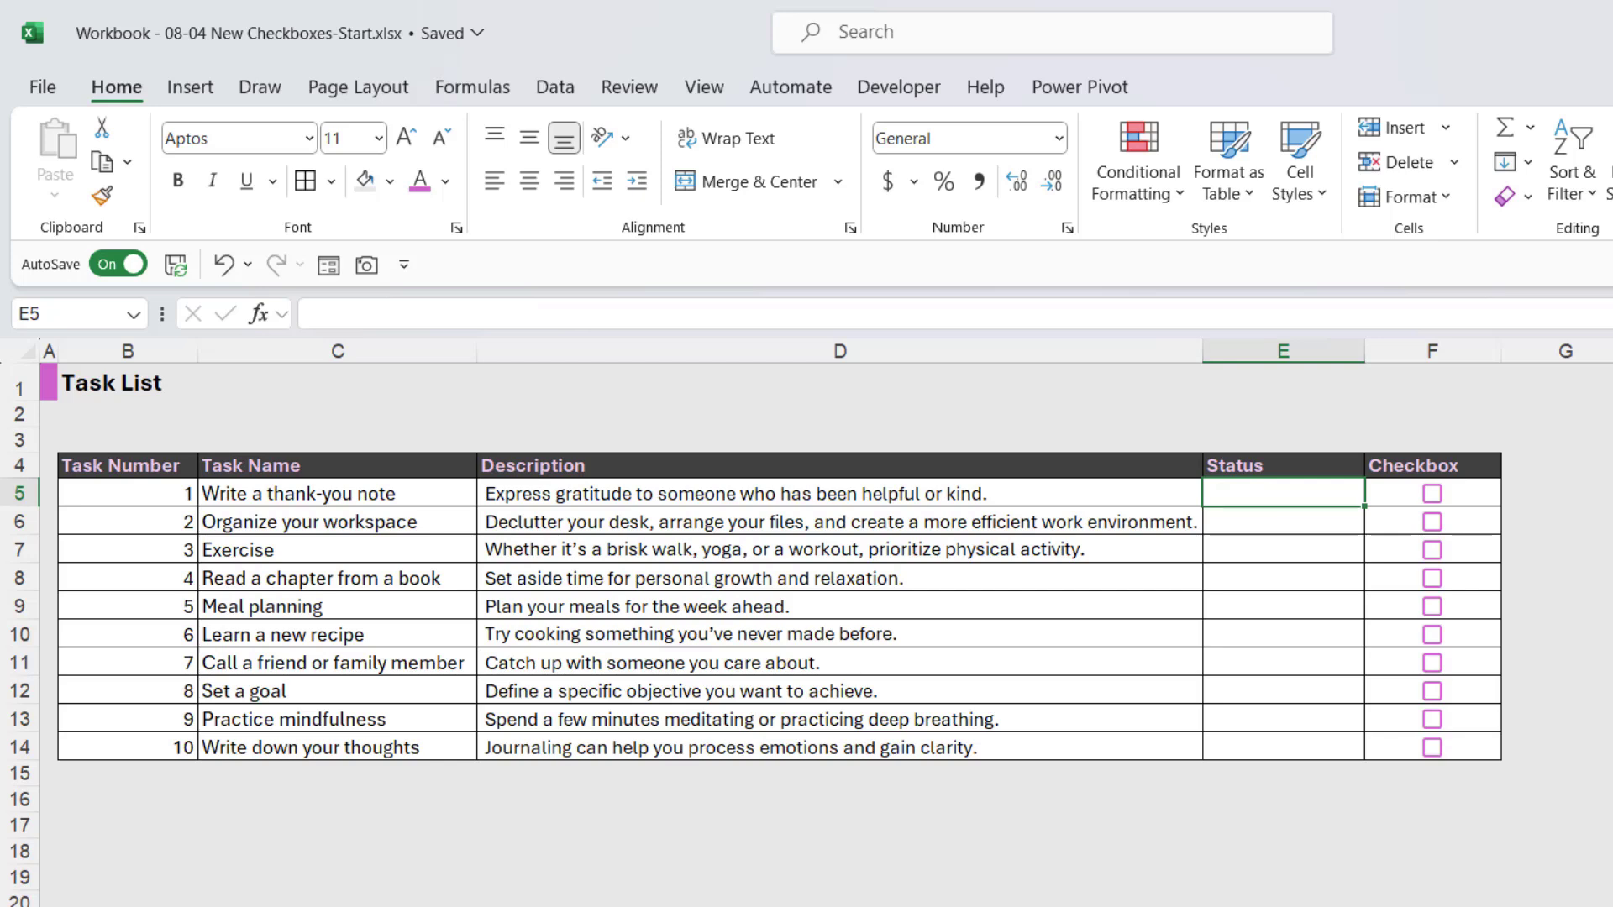
- Enter =IF(F5,"Complete","") in Status cell E5
{"action": "type", "text": "=IF("}
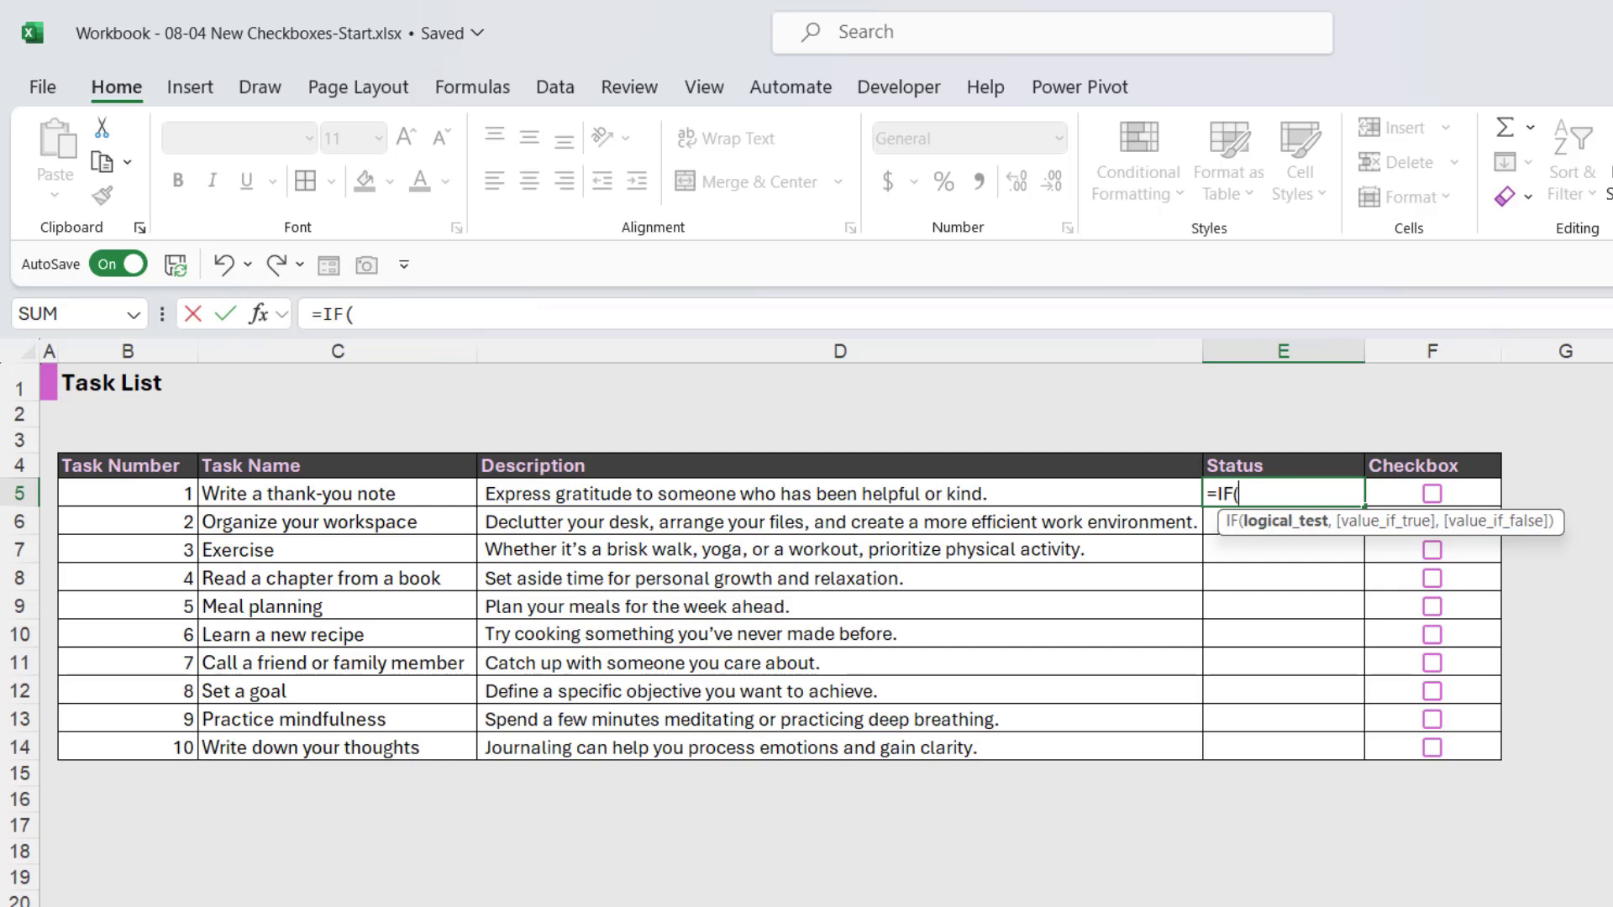
{"action": "left_click", "coordinate": [1486, 497]}
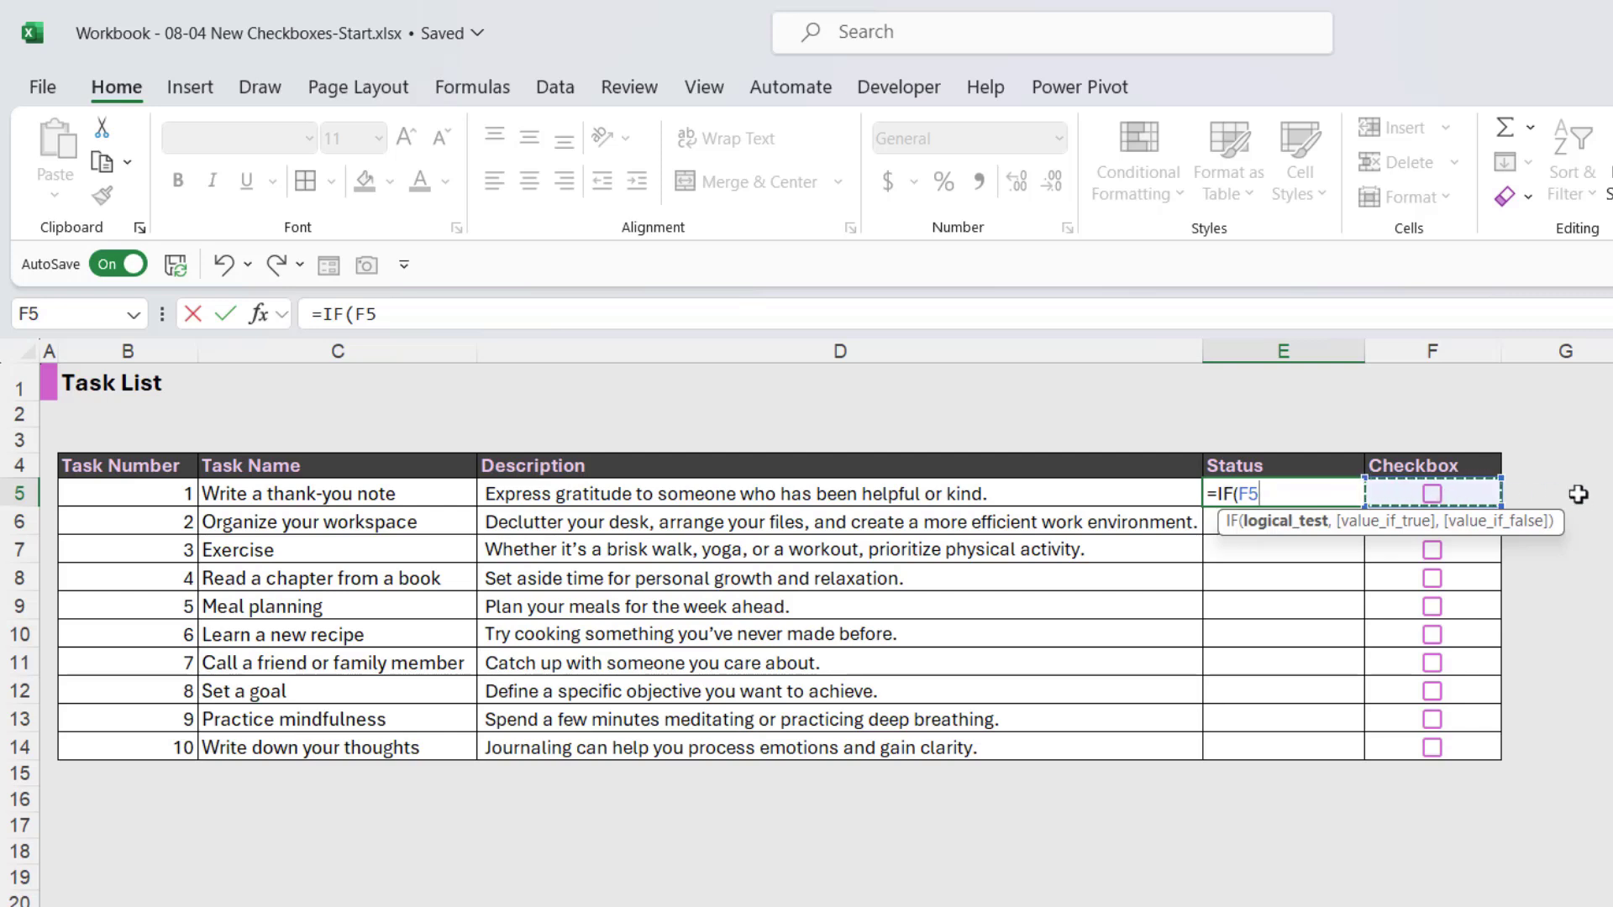
{"action": "type", "text": ","}
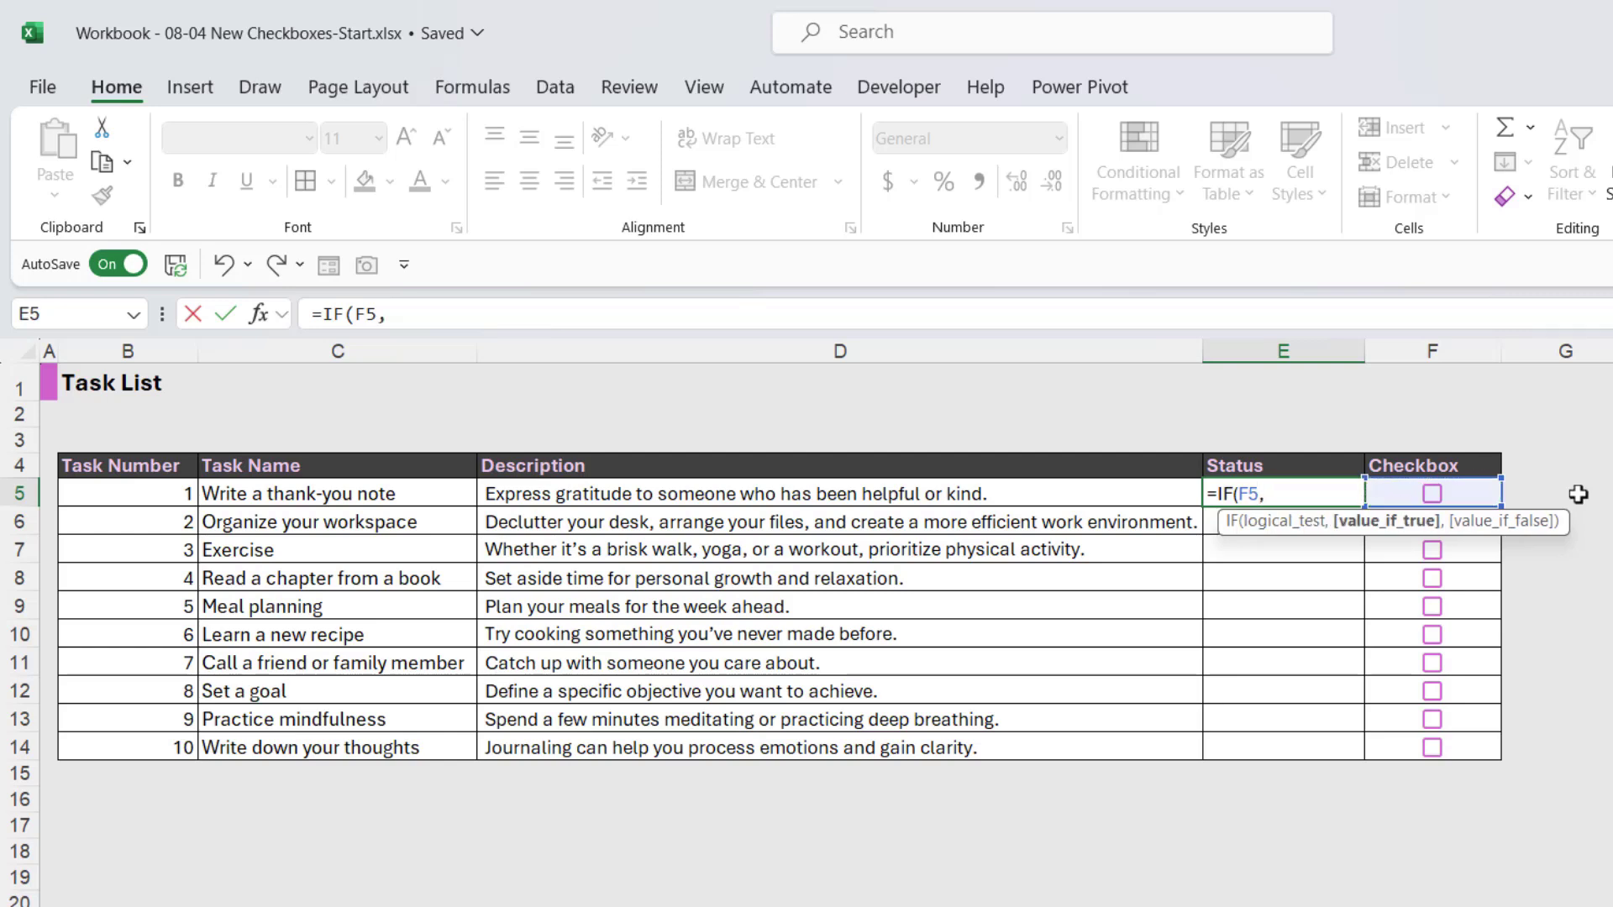
{"action": "type", "text": "\"Complete\""}
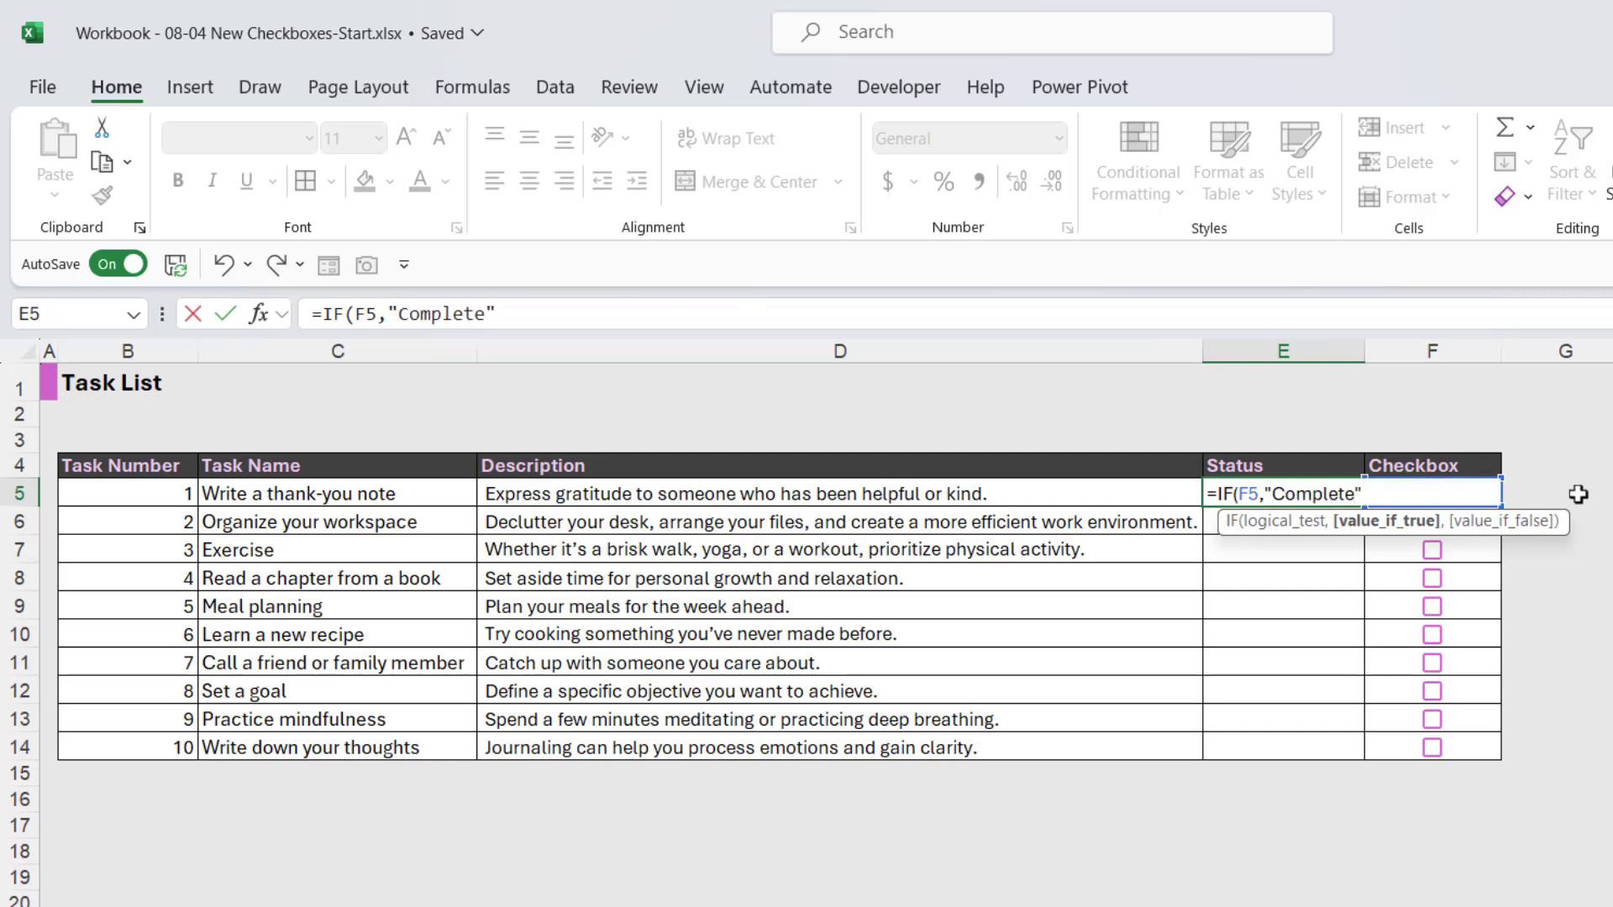
{"action": "type", "text": ","}
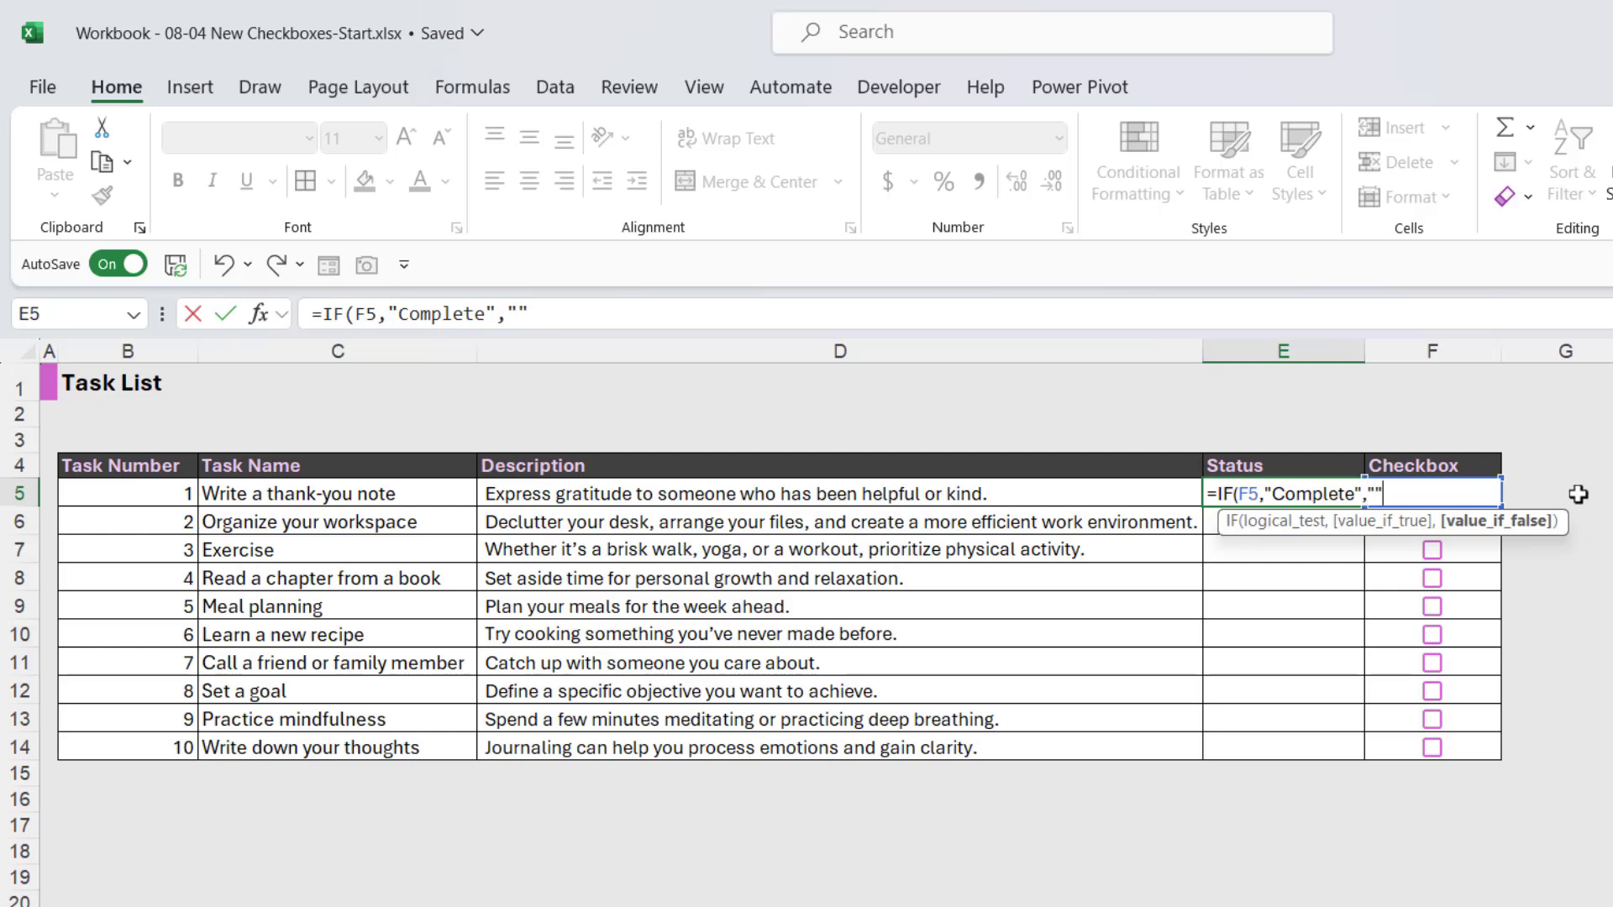
{"action": "type", "text": "\"\")"}
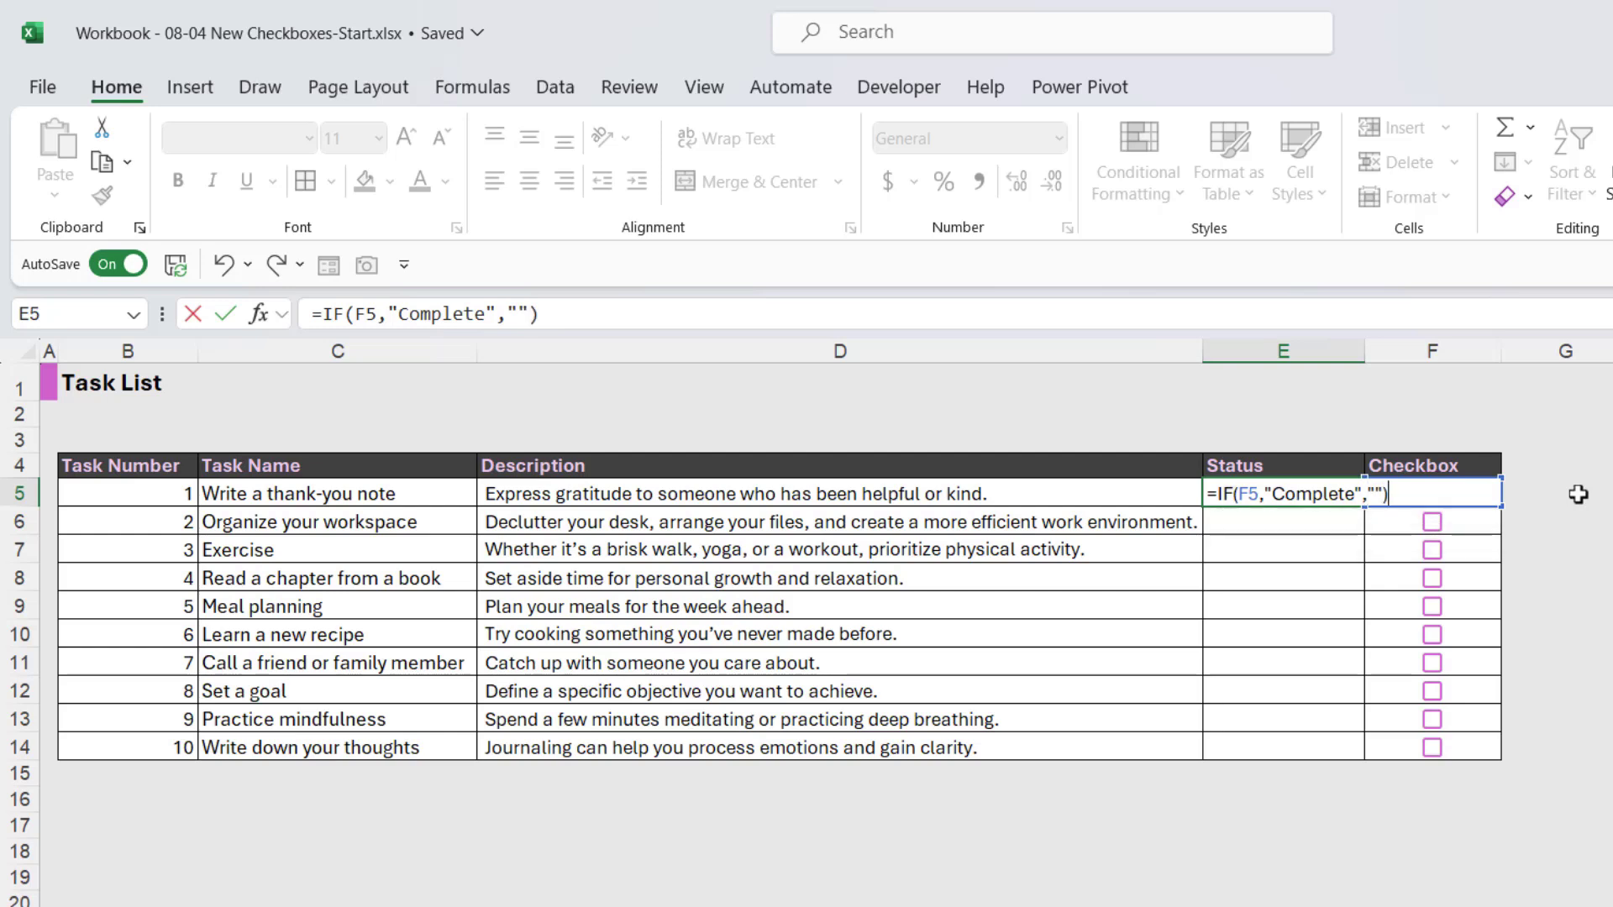
{"action": "key", "text": "Return"}
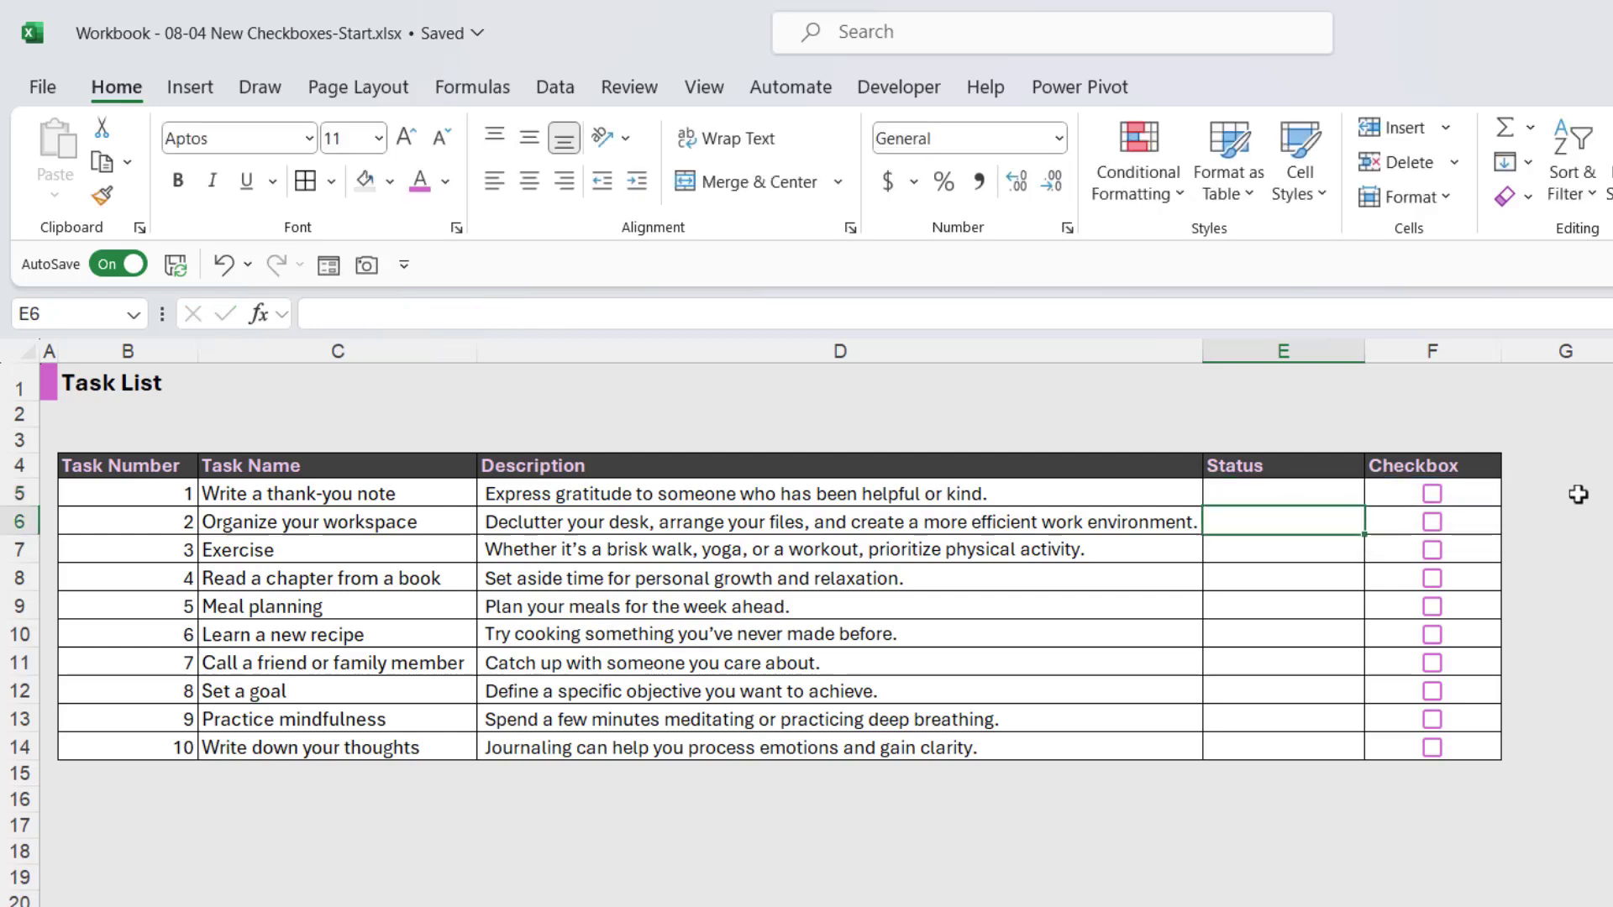
- Fill the E5 Status formula down to E14
{"action": "left_click", "coordinate": [1354, 501]}
{"action": "left_click_drag", "start_coordinate": [1366, 505], "coordinate": [1343, 750]}
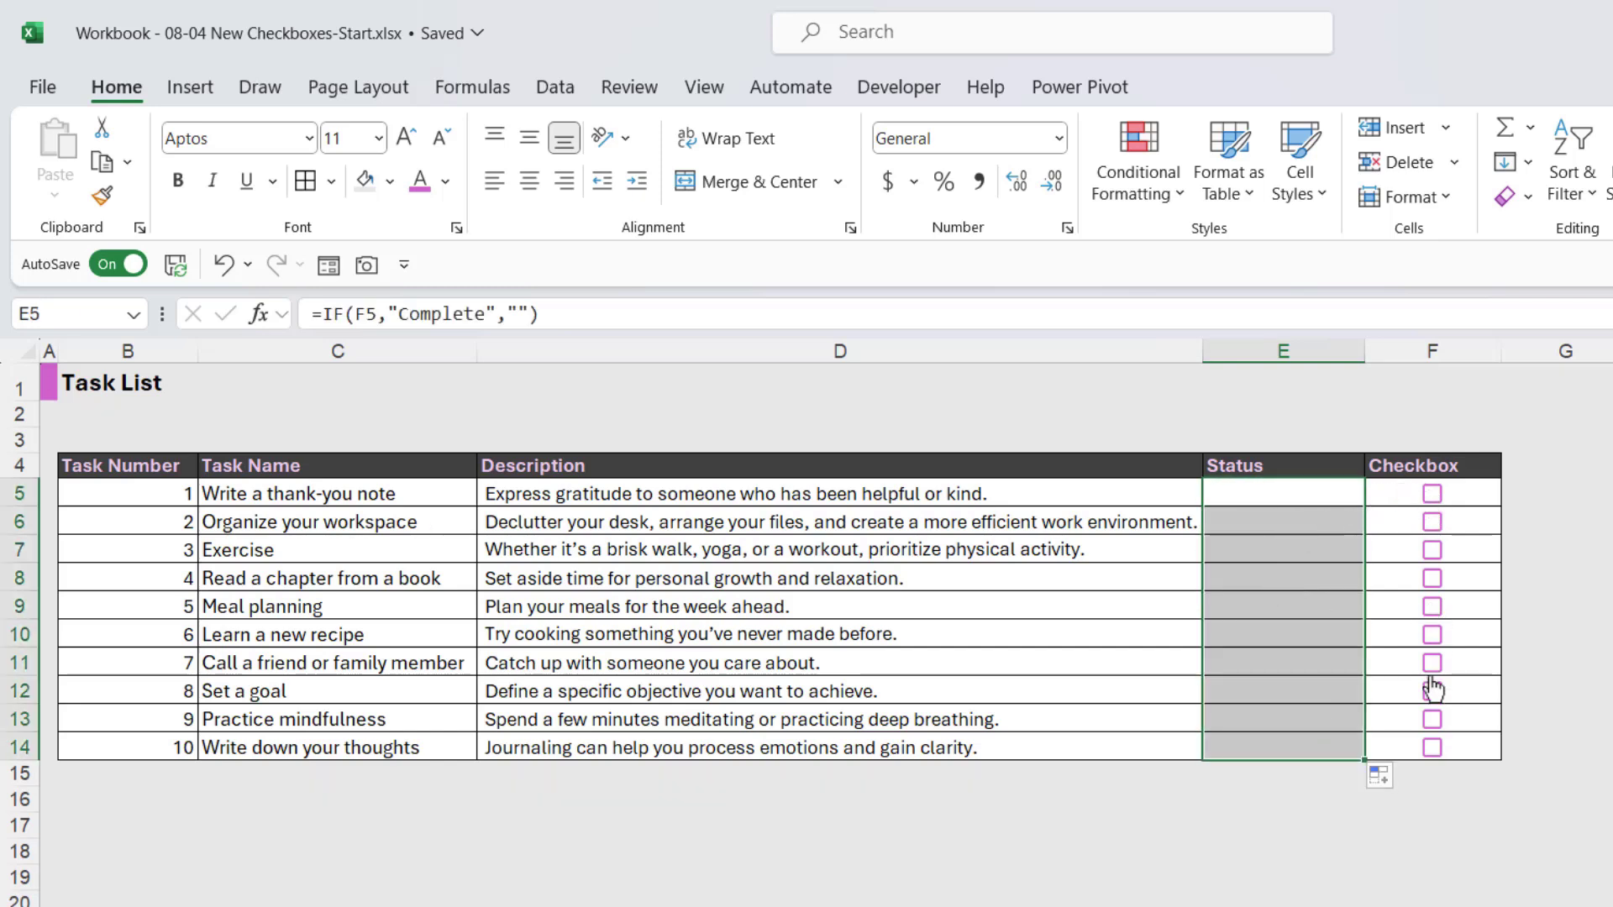
{"action": "left_click", "coordinate": [1604, 522]}
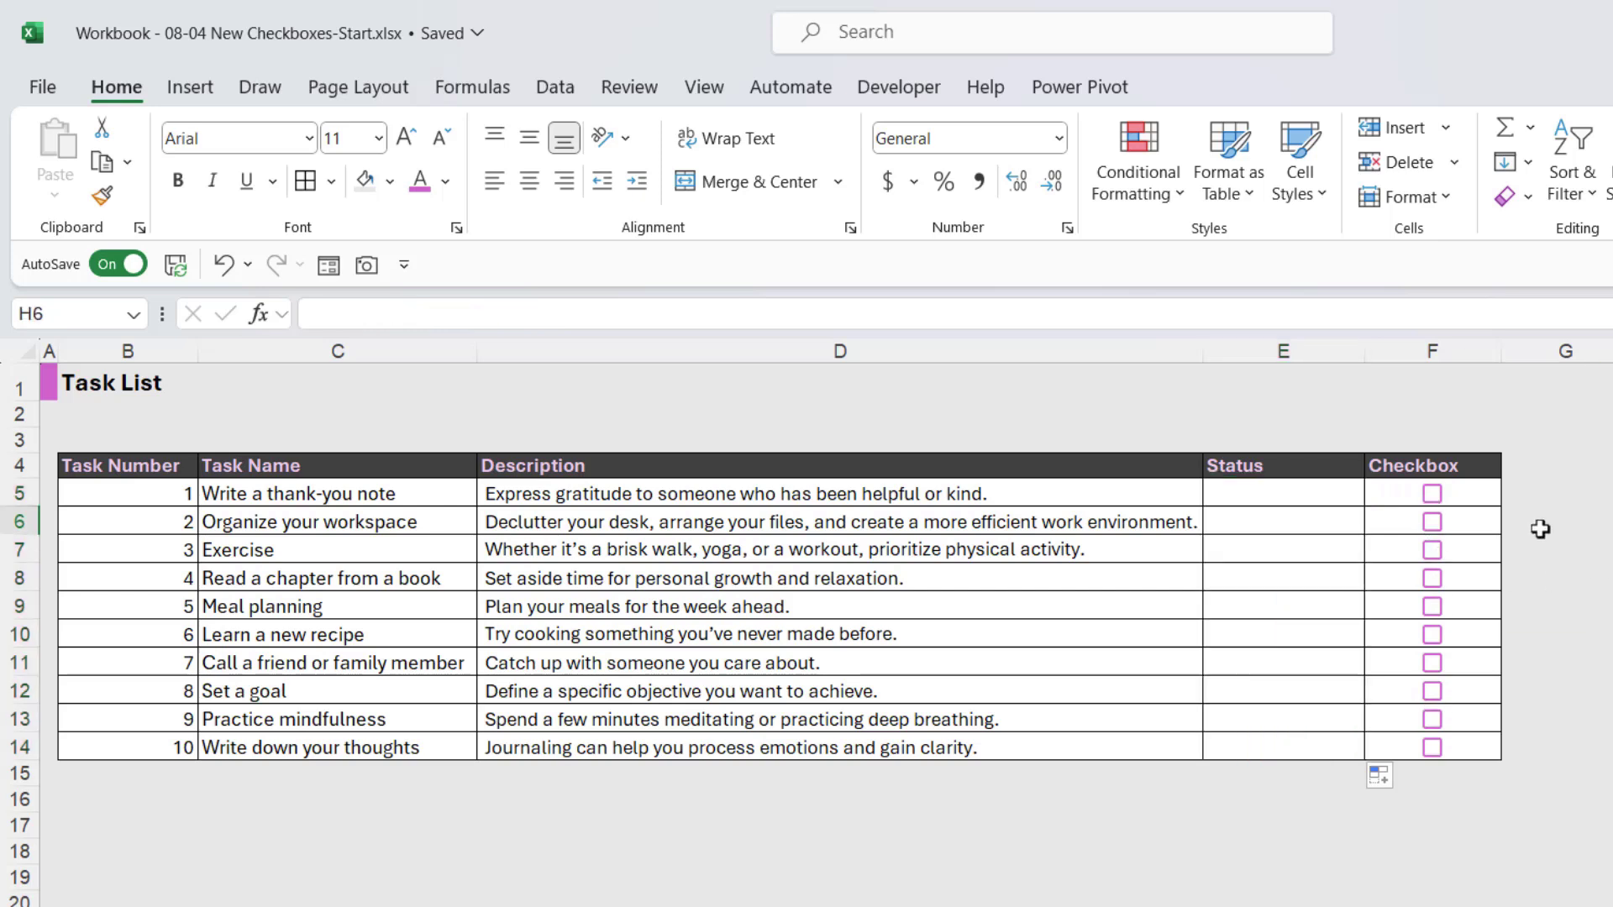
- Test the checkboxes for tasks 1, 3 and 5, then untick them all
{"action": "left_click", "coordinate": [1432, 495]}
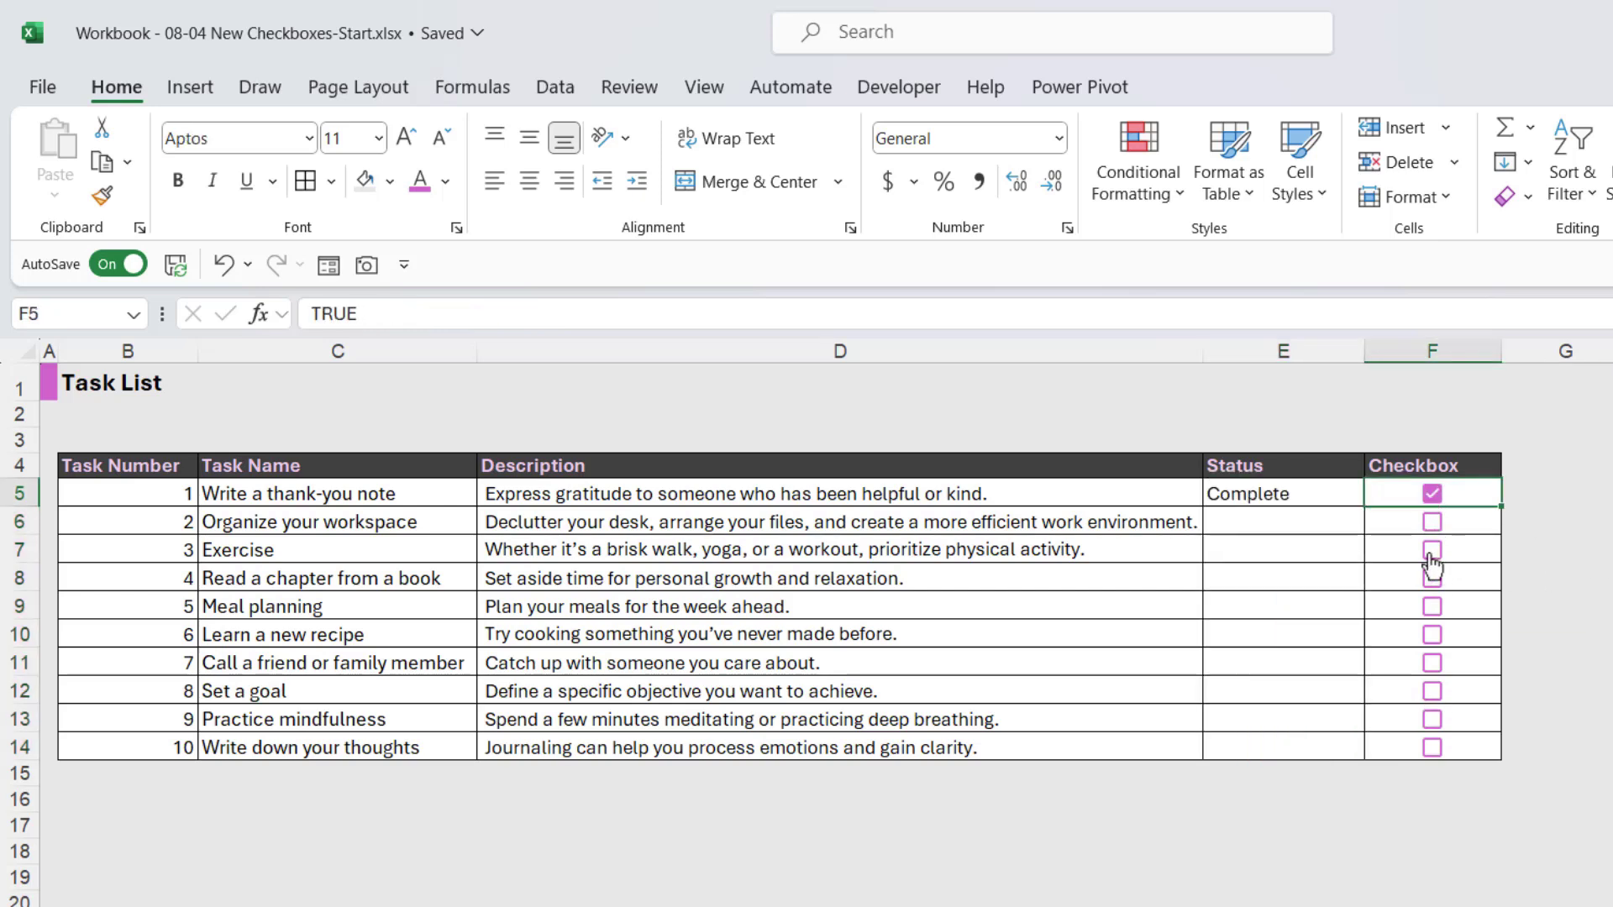
{"action": "left_click", "coordinate": [1431, 551]}
{"action": "left_click", "coordinate": [1432, 606]}
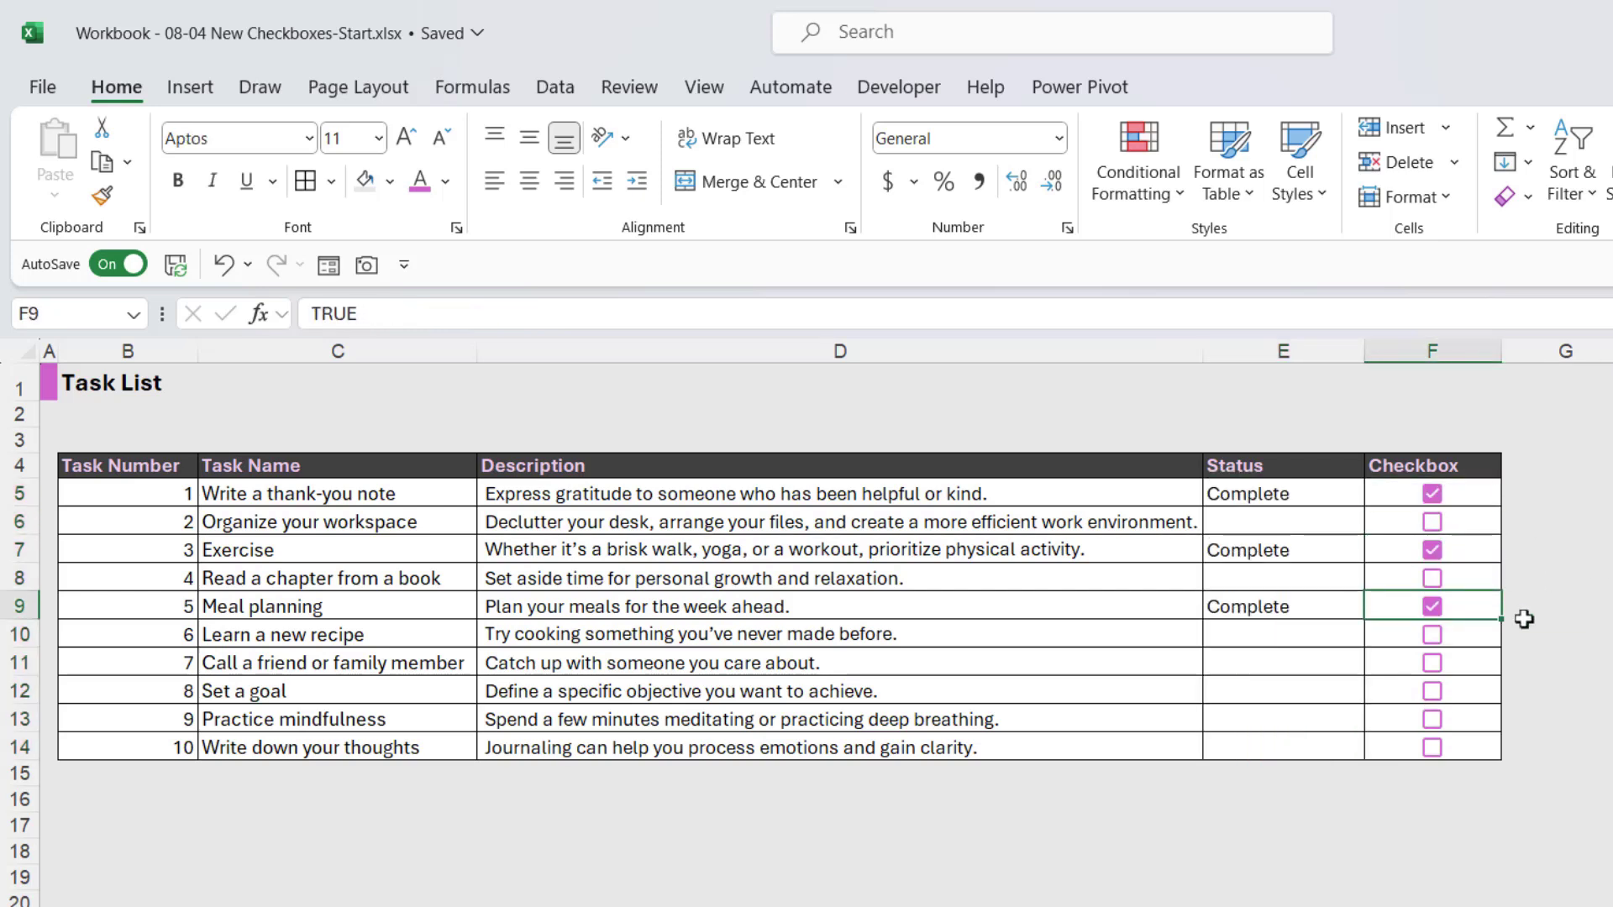
{"action": "left_click", "coordinate": [1432, 606]}
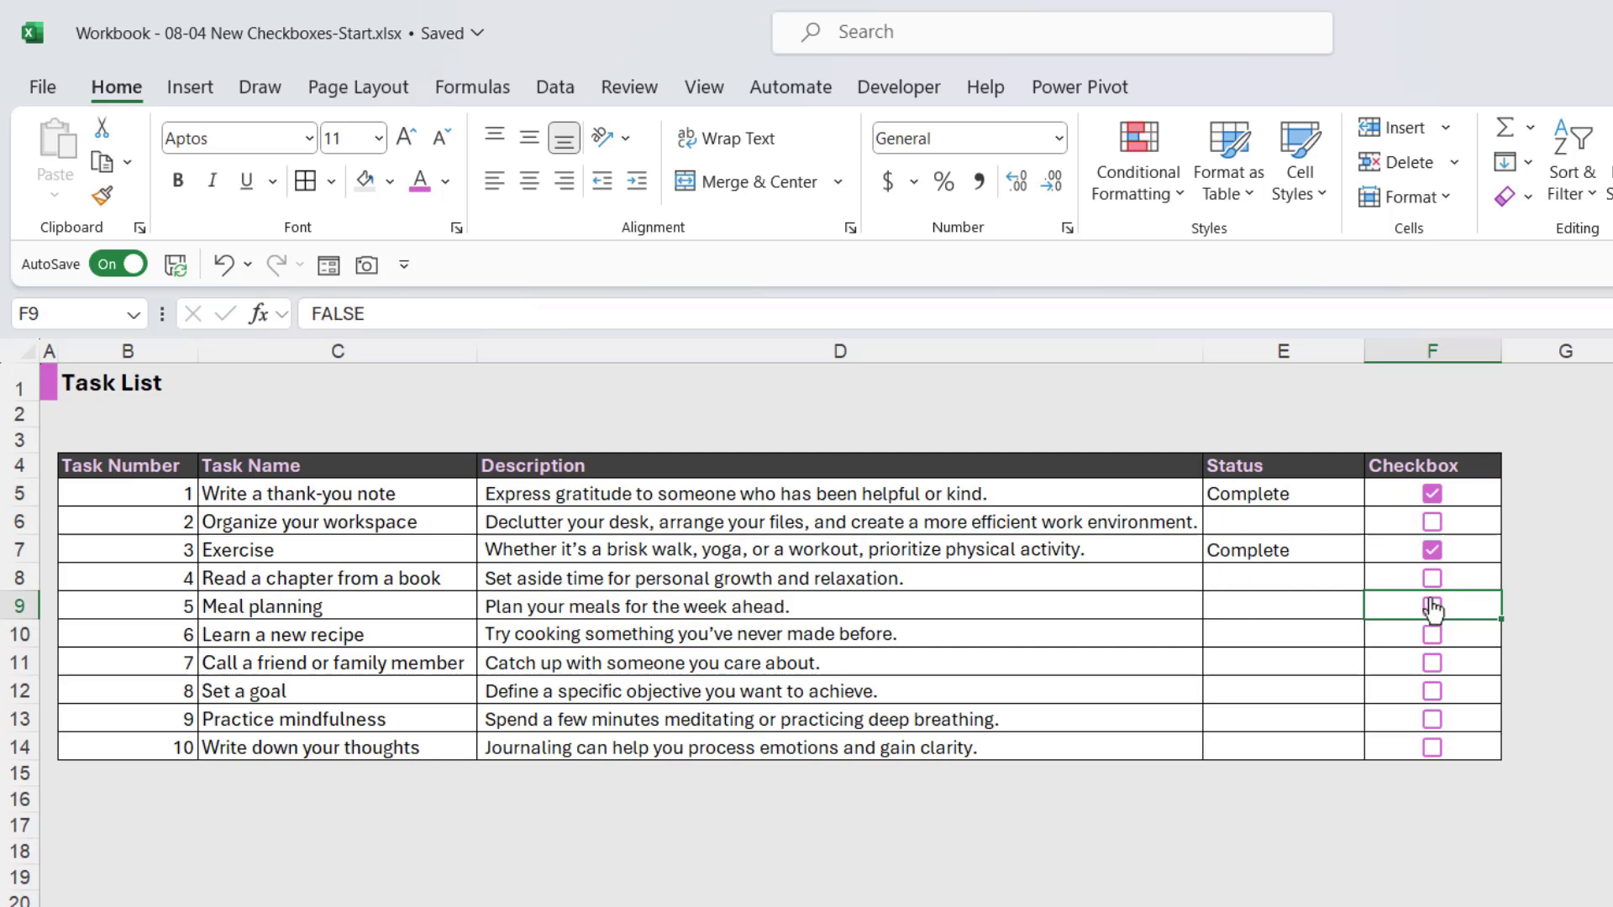
{"action": "left_click", "coordinate": [1432, 550]}
{"action": "left_click", "coordinate": [1438, 504]}
{"action": "left_click", "coordinate": [1431, 494]}
{"action": "left_click", "coordinate": [1600, 550]}
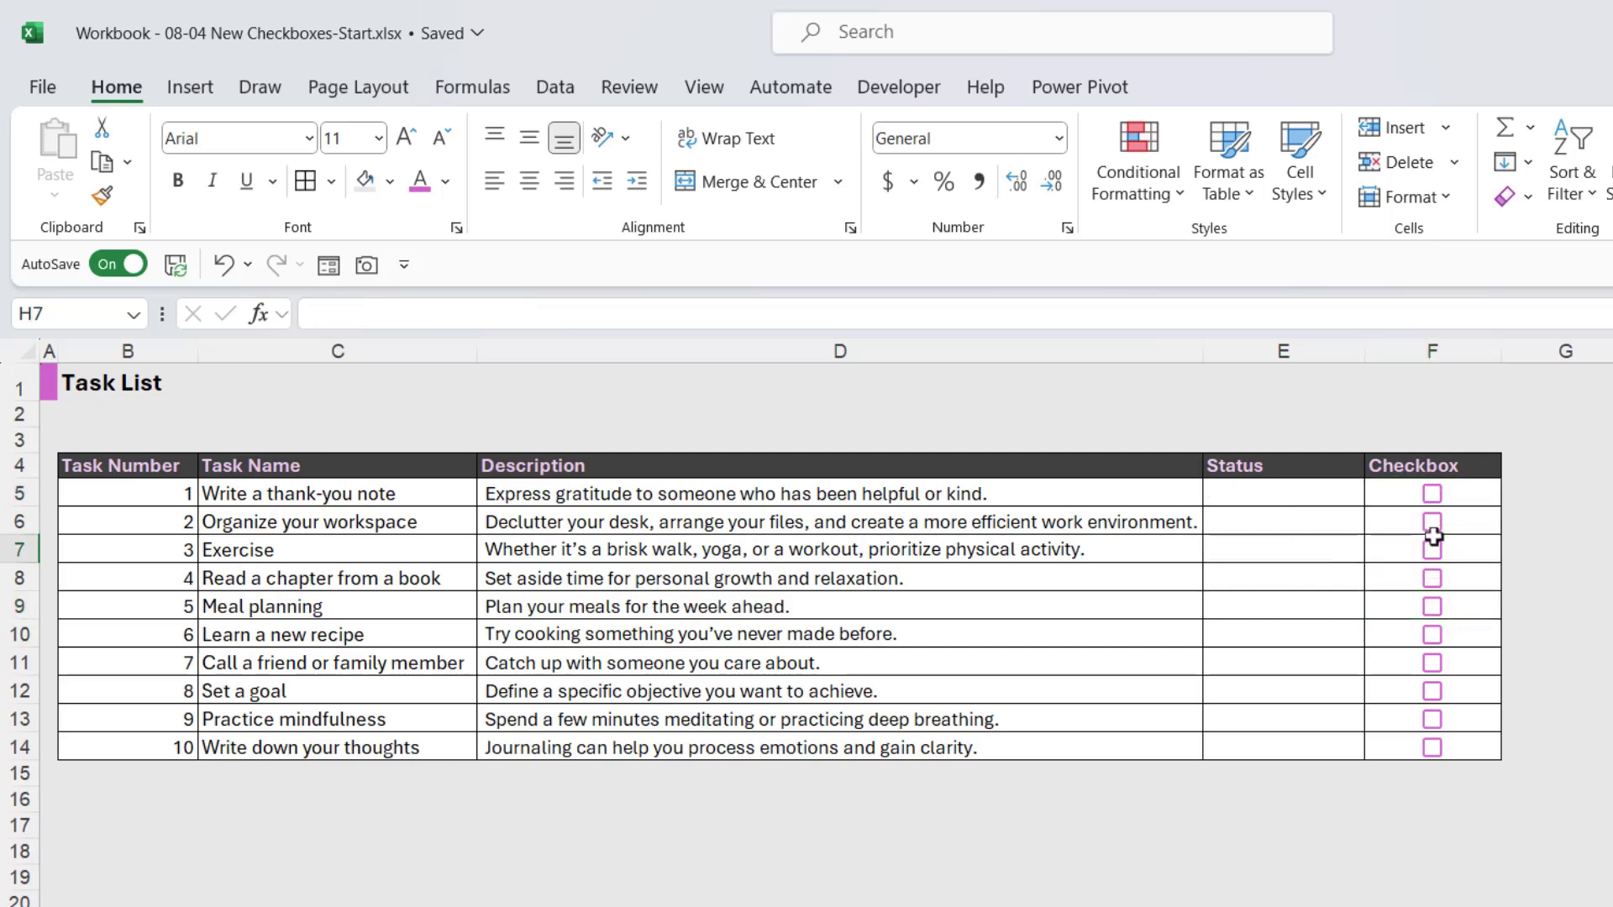
- Tick task 1's checkbox and select its row cells B5:D5
{"action": "left_click", "coordinate": [1433, 507]}
{"action": "left_click", "coordinate": [1432, 494]}
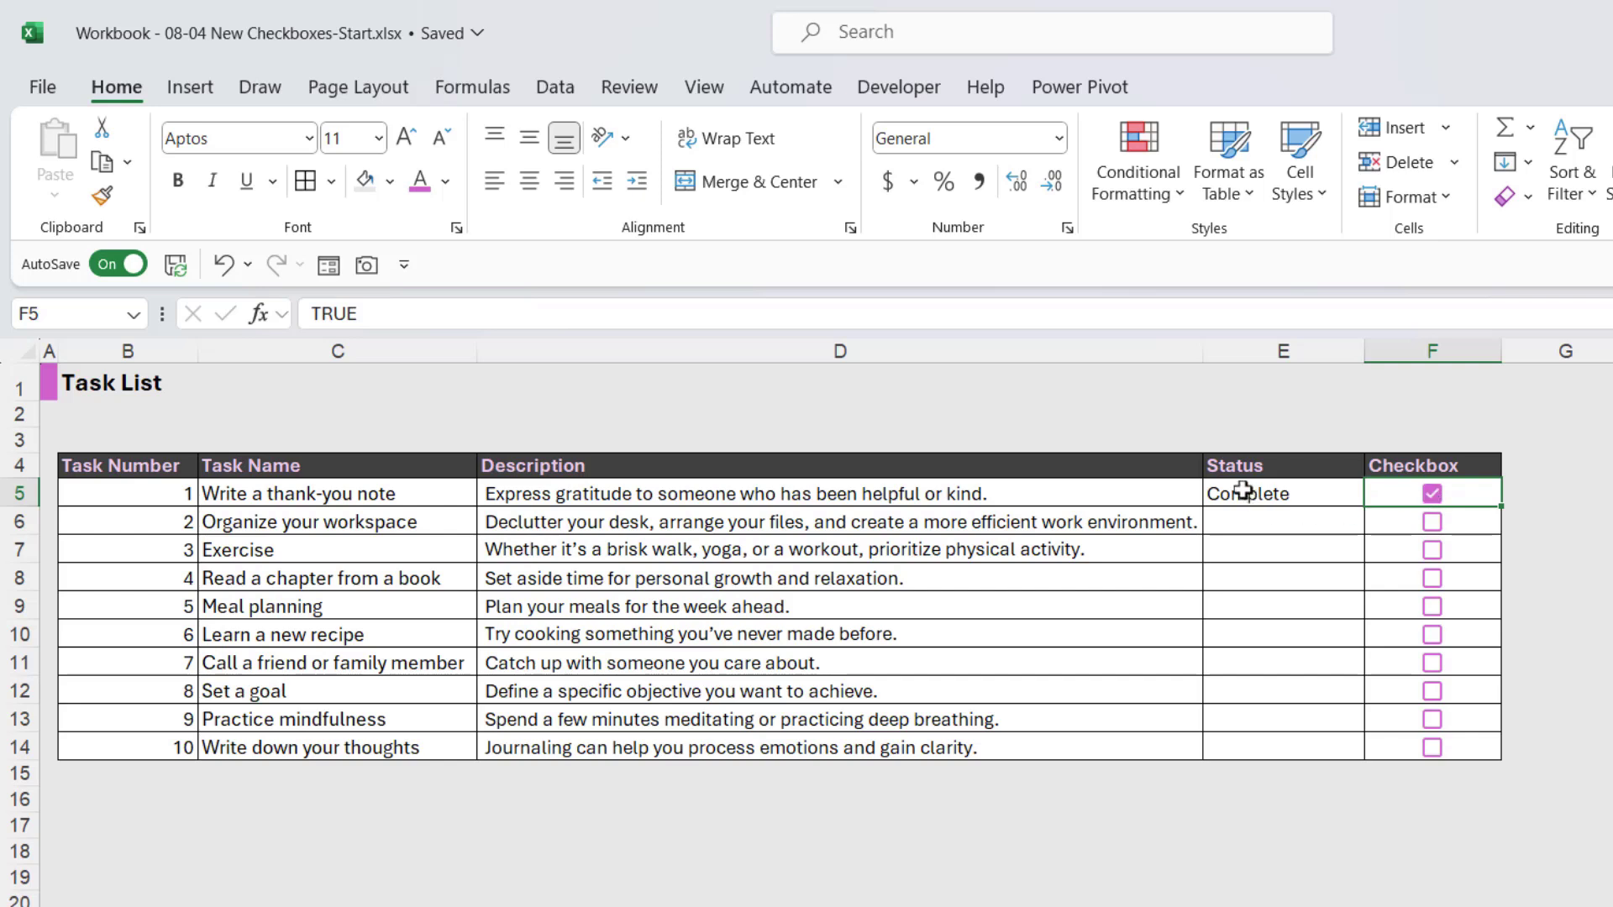
{"action": "left_click_drag", "start_coordinate": [132, 496], "coordinate": [829, 501]}
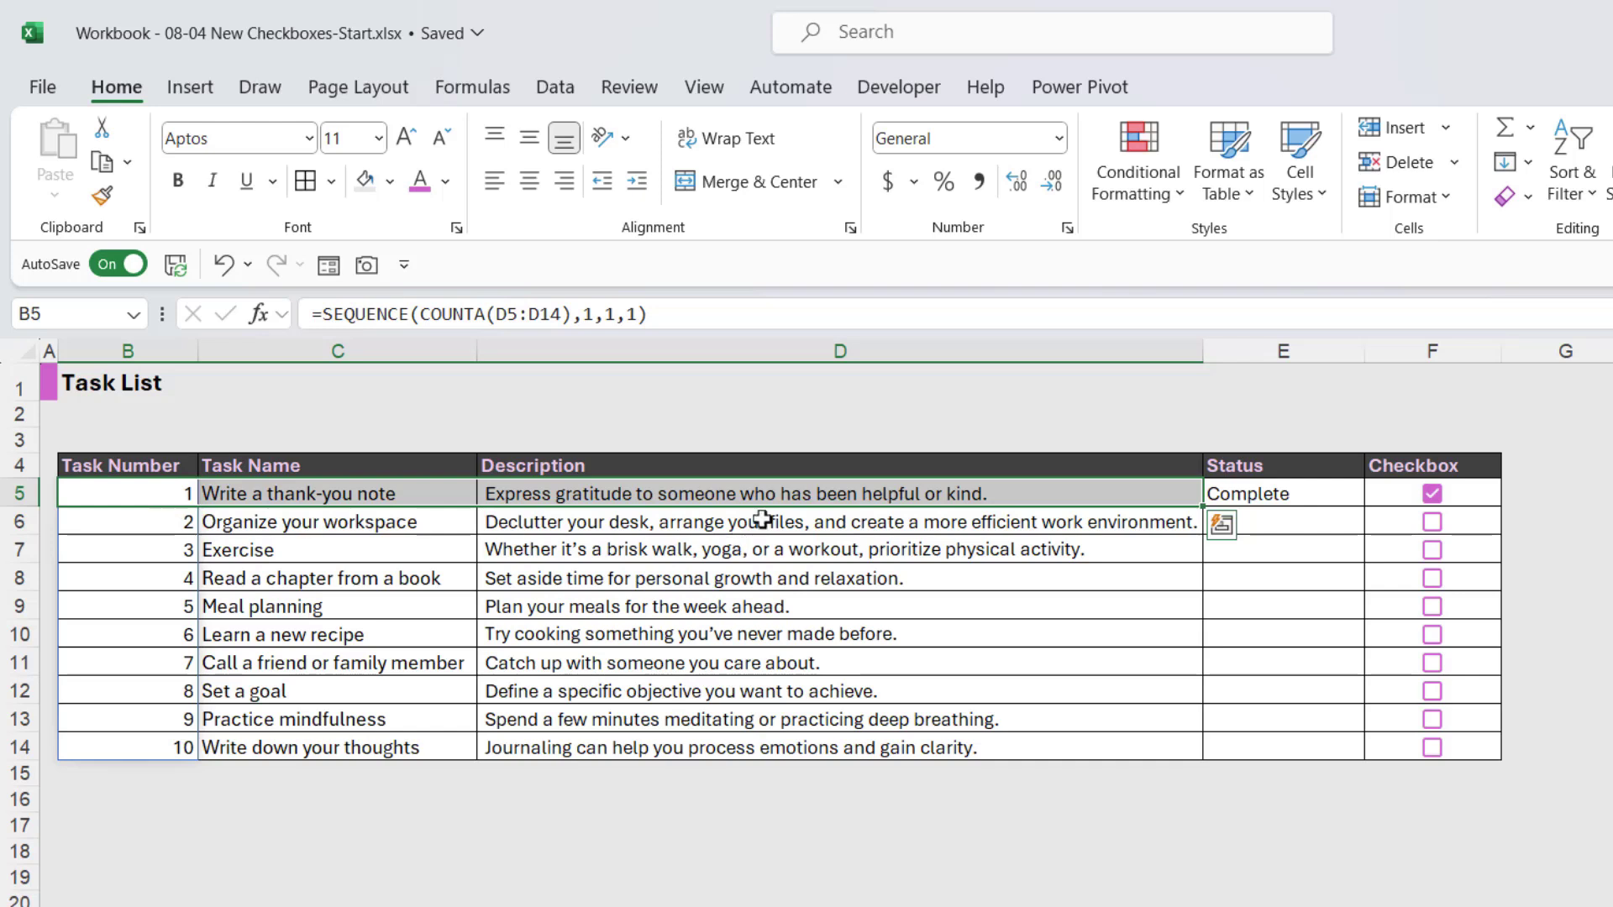
- Select B5:D14 and start a new conditional formatting rule
{"action": "left_click", "coordinate": [916, 662]}
{"action": "left_click_drag", "start_coordinate": [108, 494], "coordinate": [904, 731]}
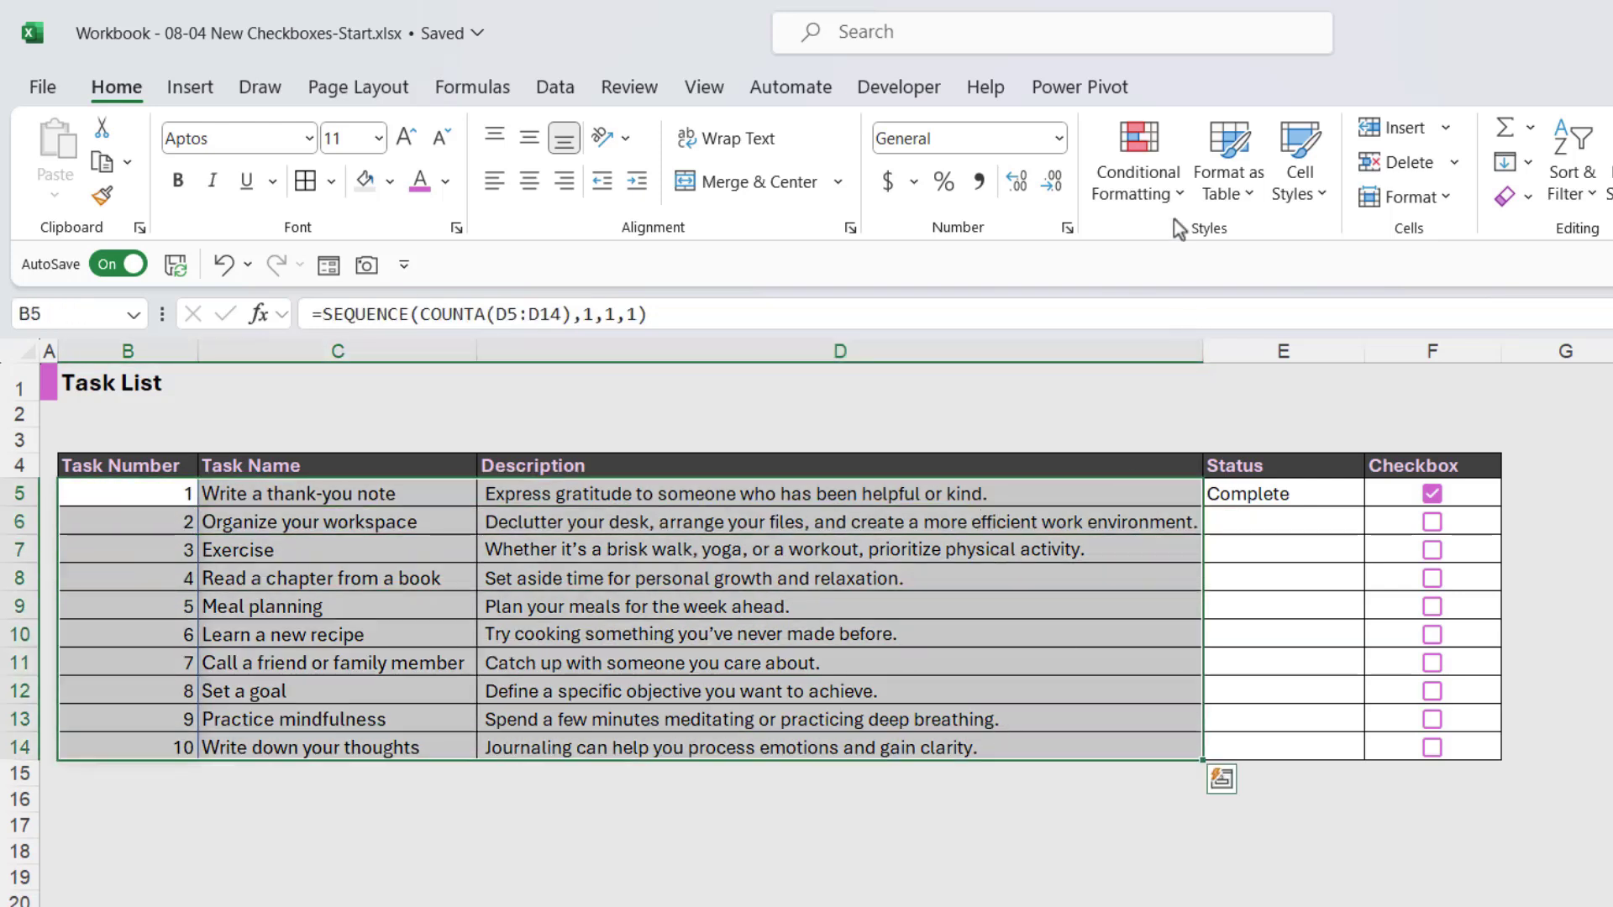
{"action": "left_click", "coordinate": [1172, 191]}
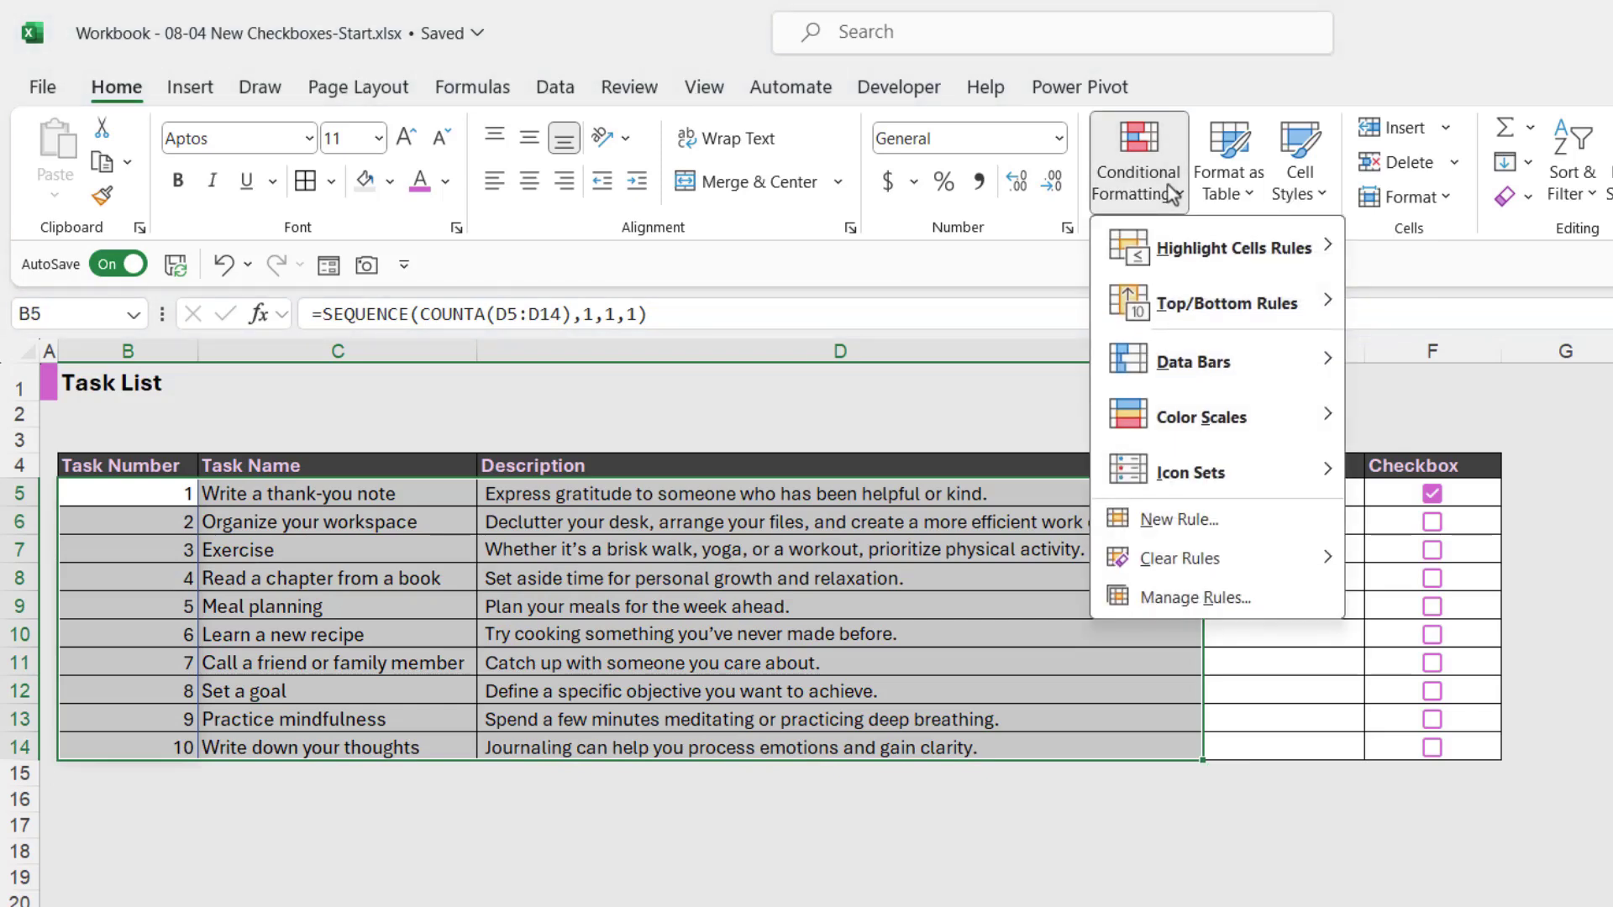
{"action": "left_click", "coordinate": [1179, 521]}
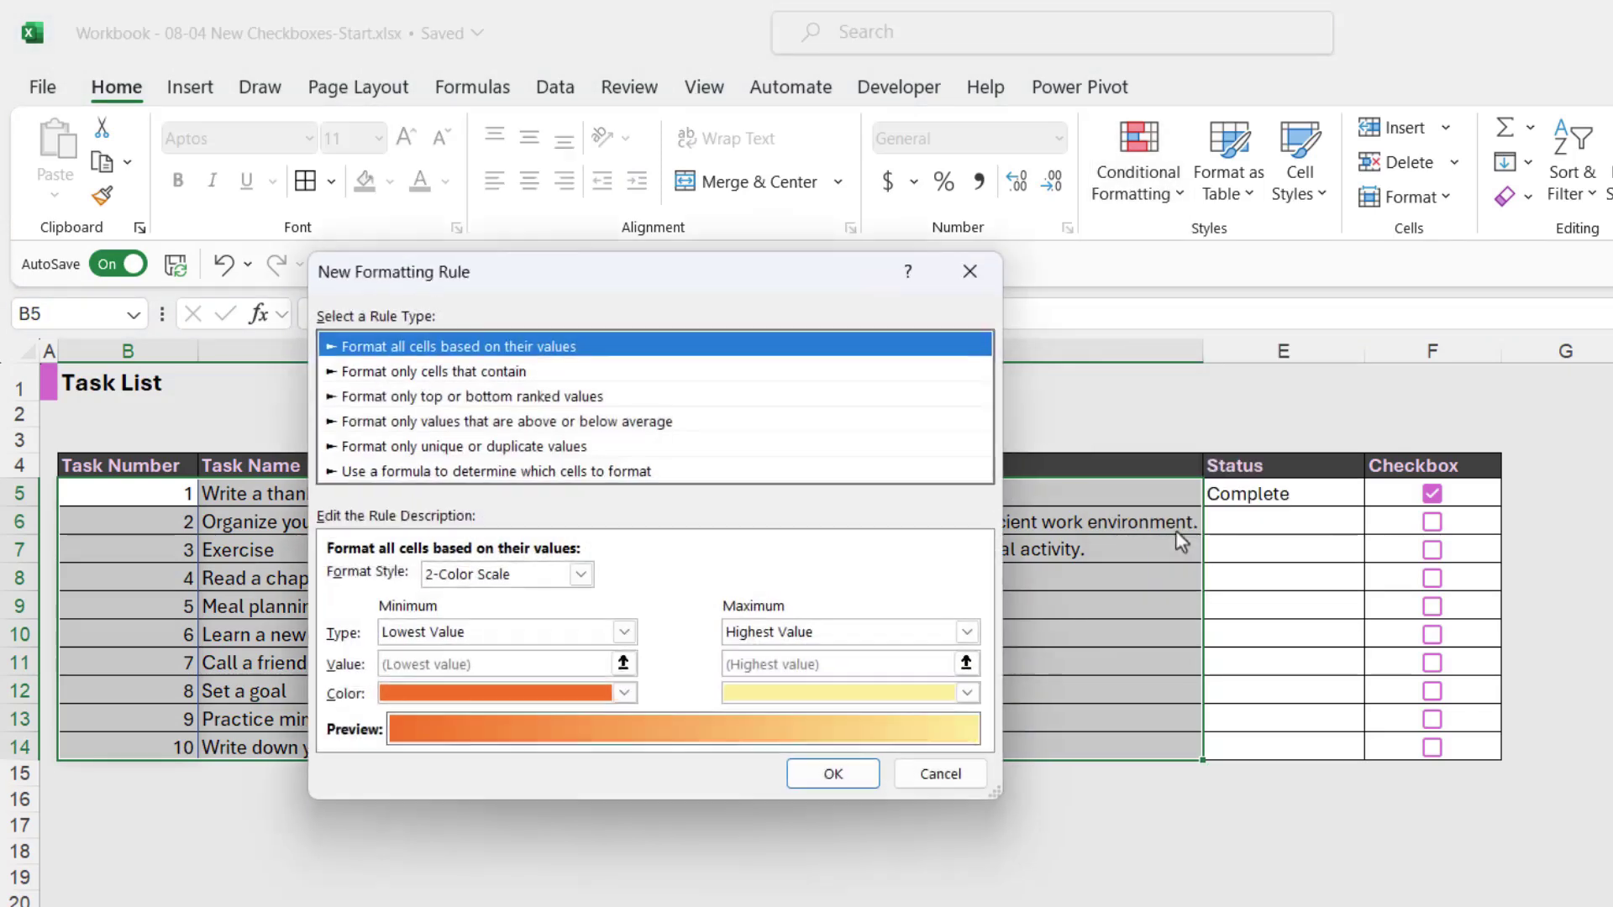
- Use the formula =$E5="Complete" for the rule and open its Format settings
{"action": "left_click_drag", "start_coordinate": [666, 180], "coordinate": [610, 571]}
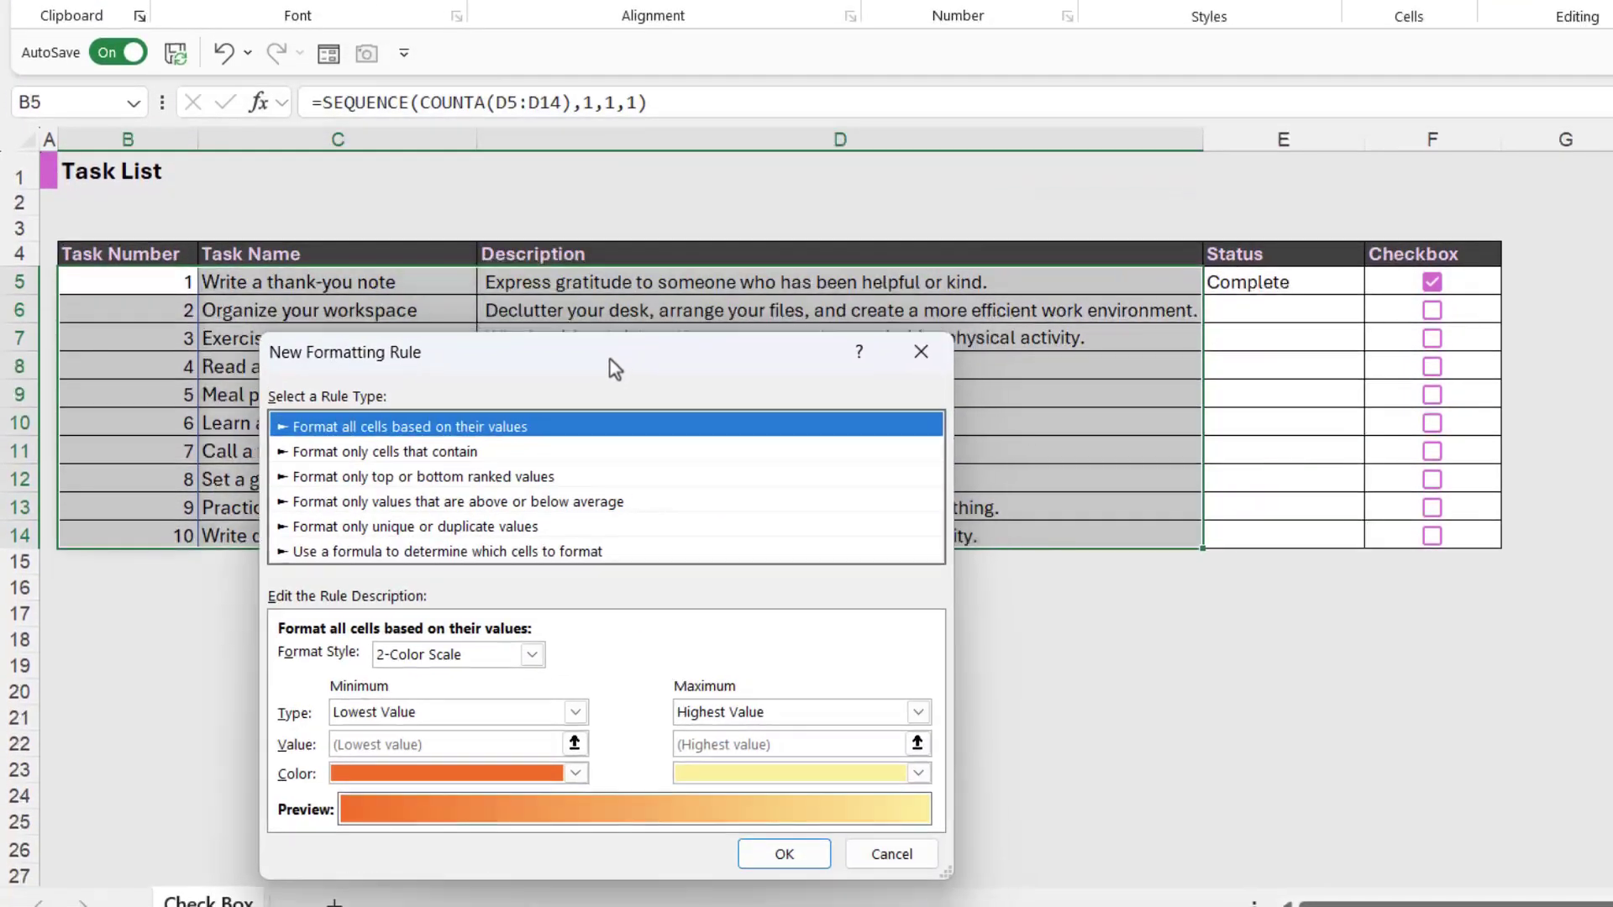
{"action": "left_click_drag", "start_coordinate": [608, 358], "coordinate": [605, 336]}
{"action": "left_click", "coordinate": [586, 527]}
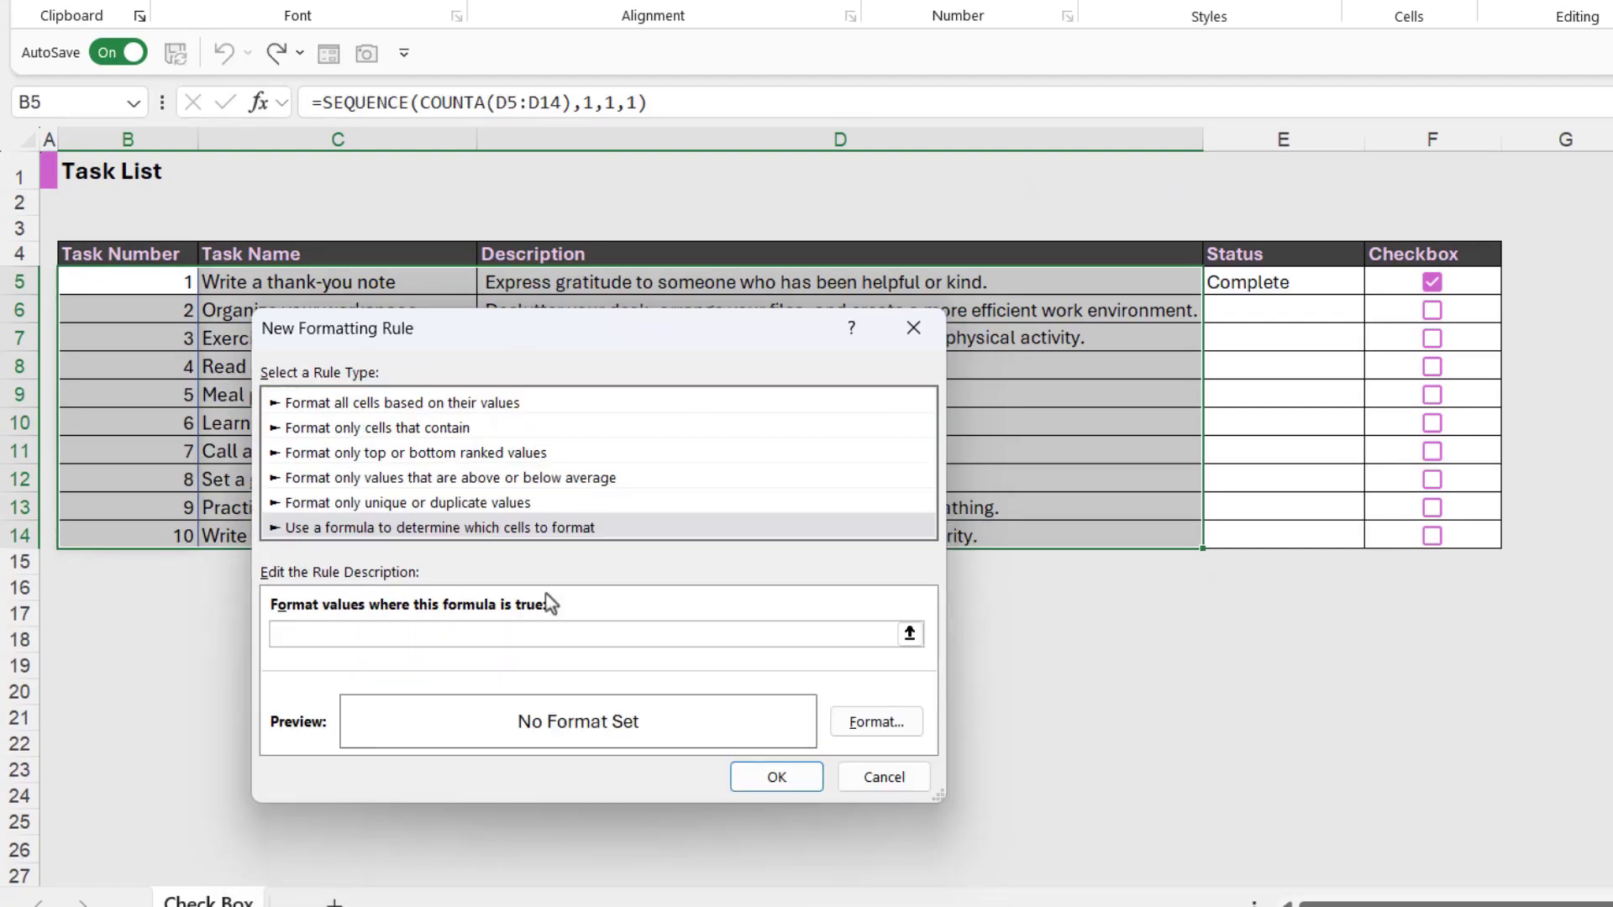
{"action": "type", "text": "="}
{"action": "left_click", "coordinate": [1254, 279]}
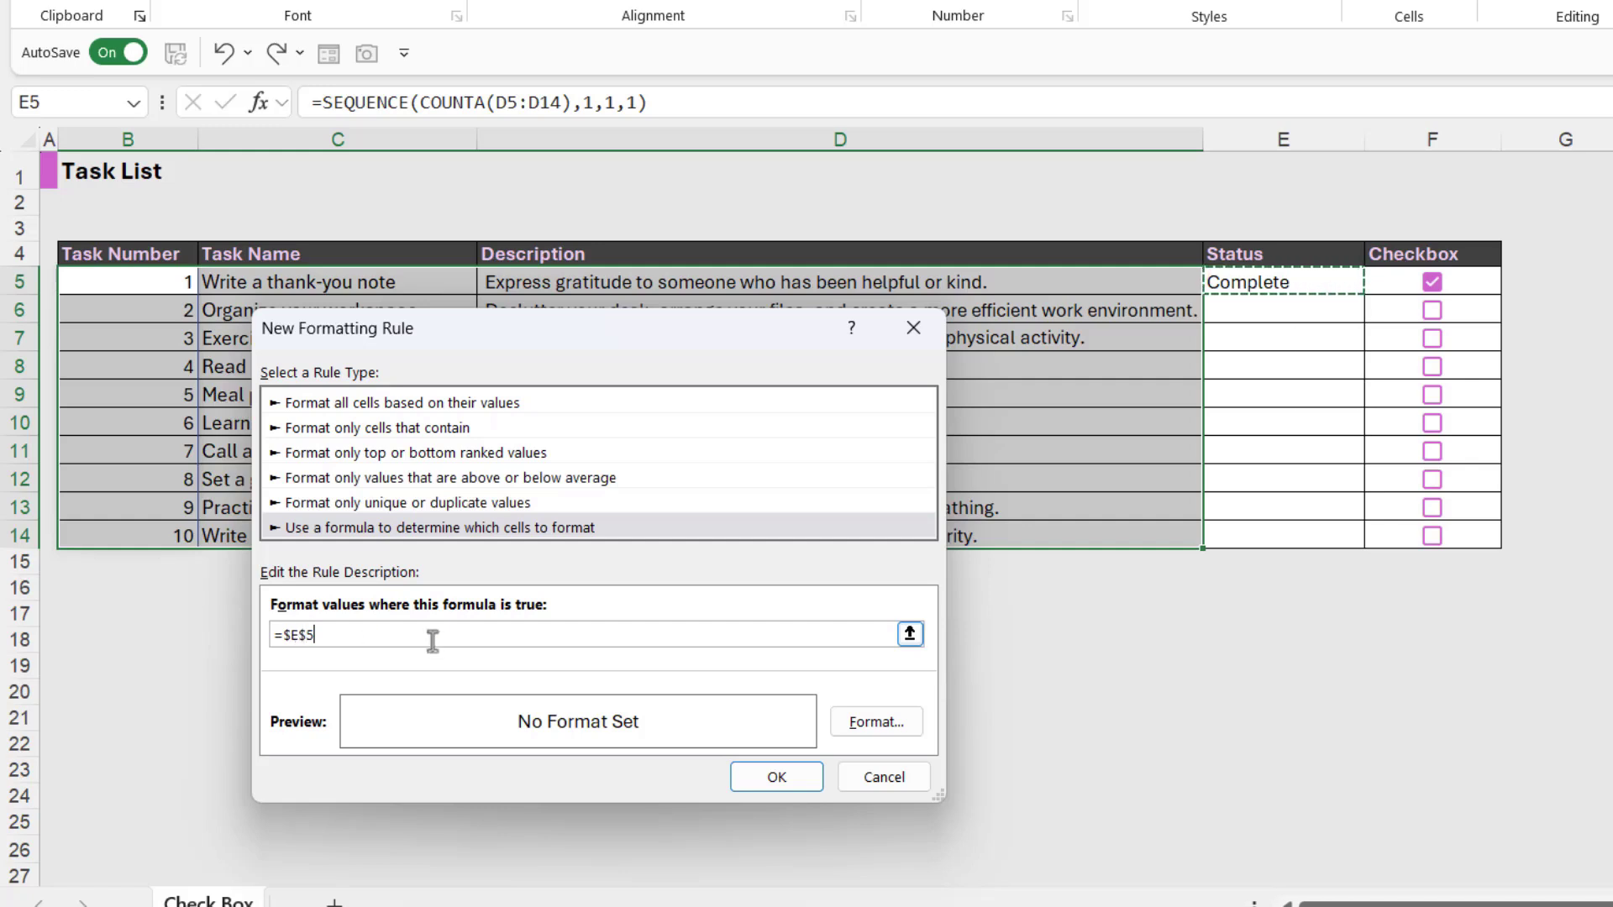
{"action": "key", "text": "F4"}
{"action": "key", "text": "F4"}
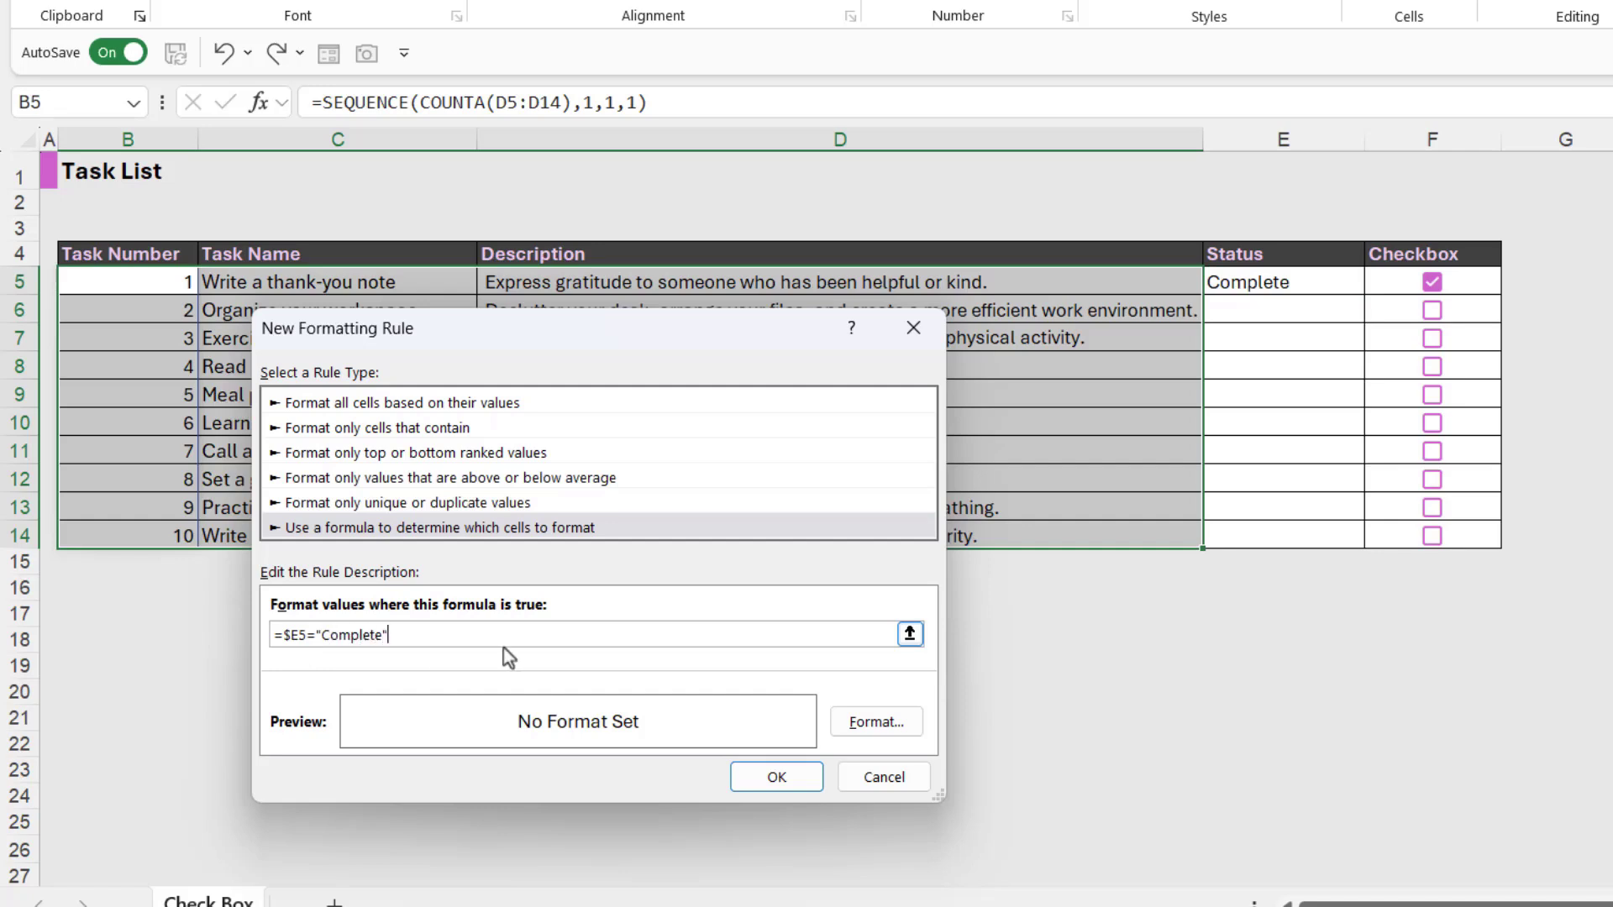
{"action": "left_click", "coordinate": [876, 722]}
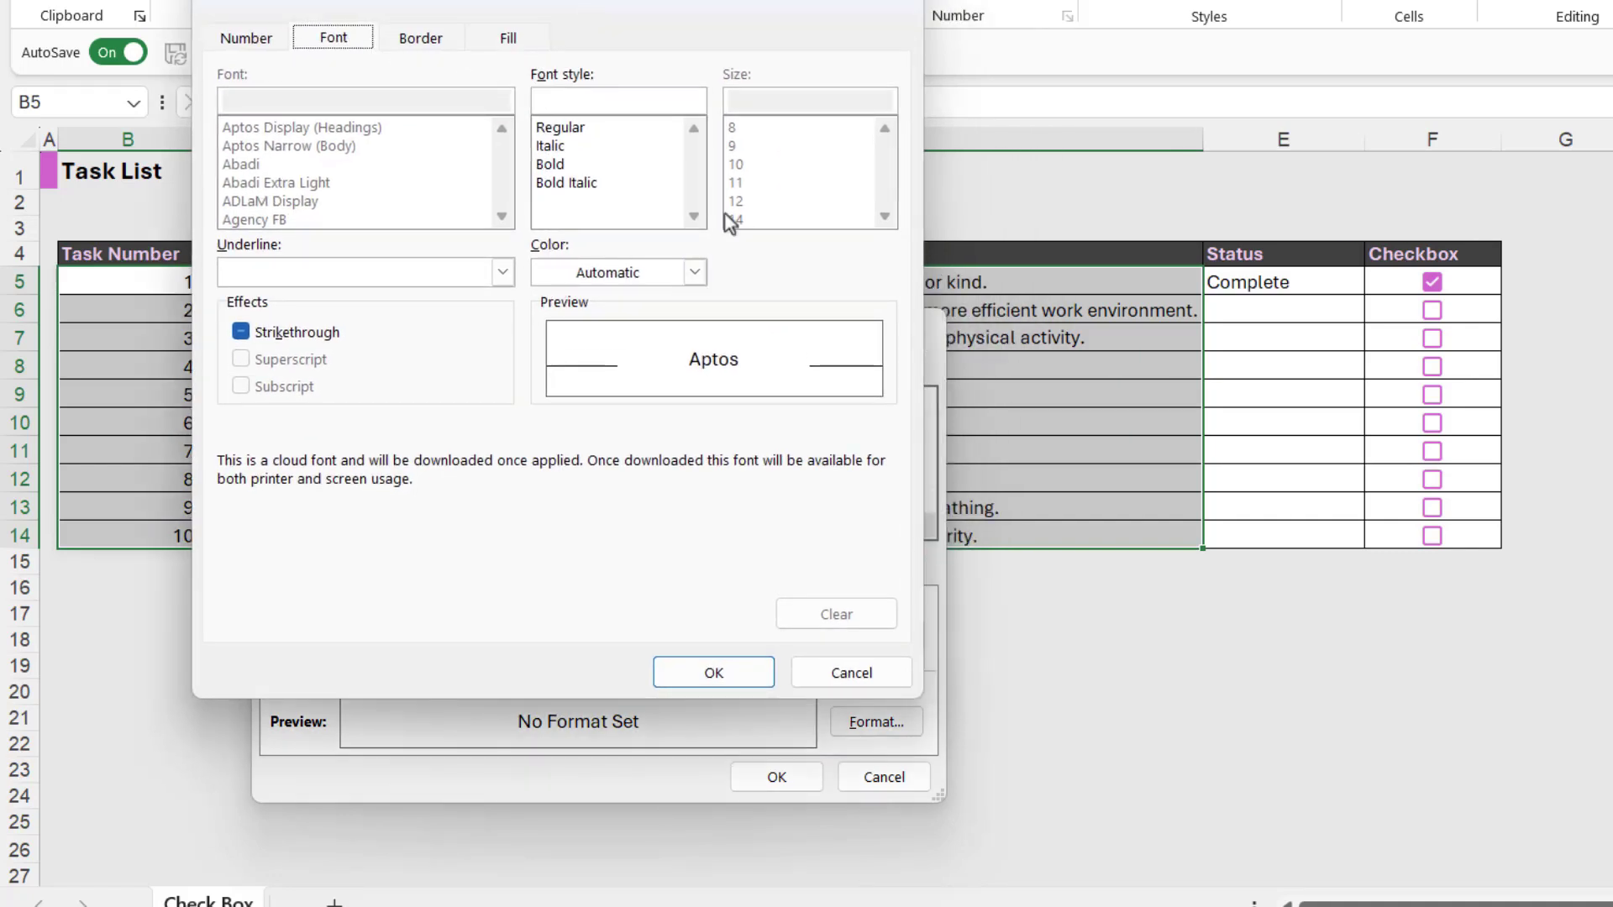
- Format matching cells with pale grey strikethrough text and apply the rule
{"action": "left_click", "coordinate": [694, 272]}
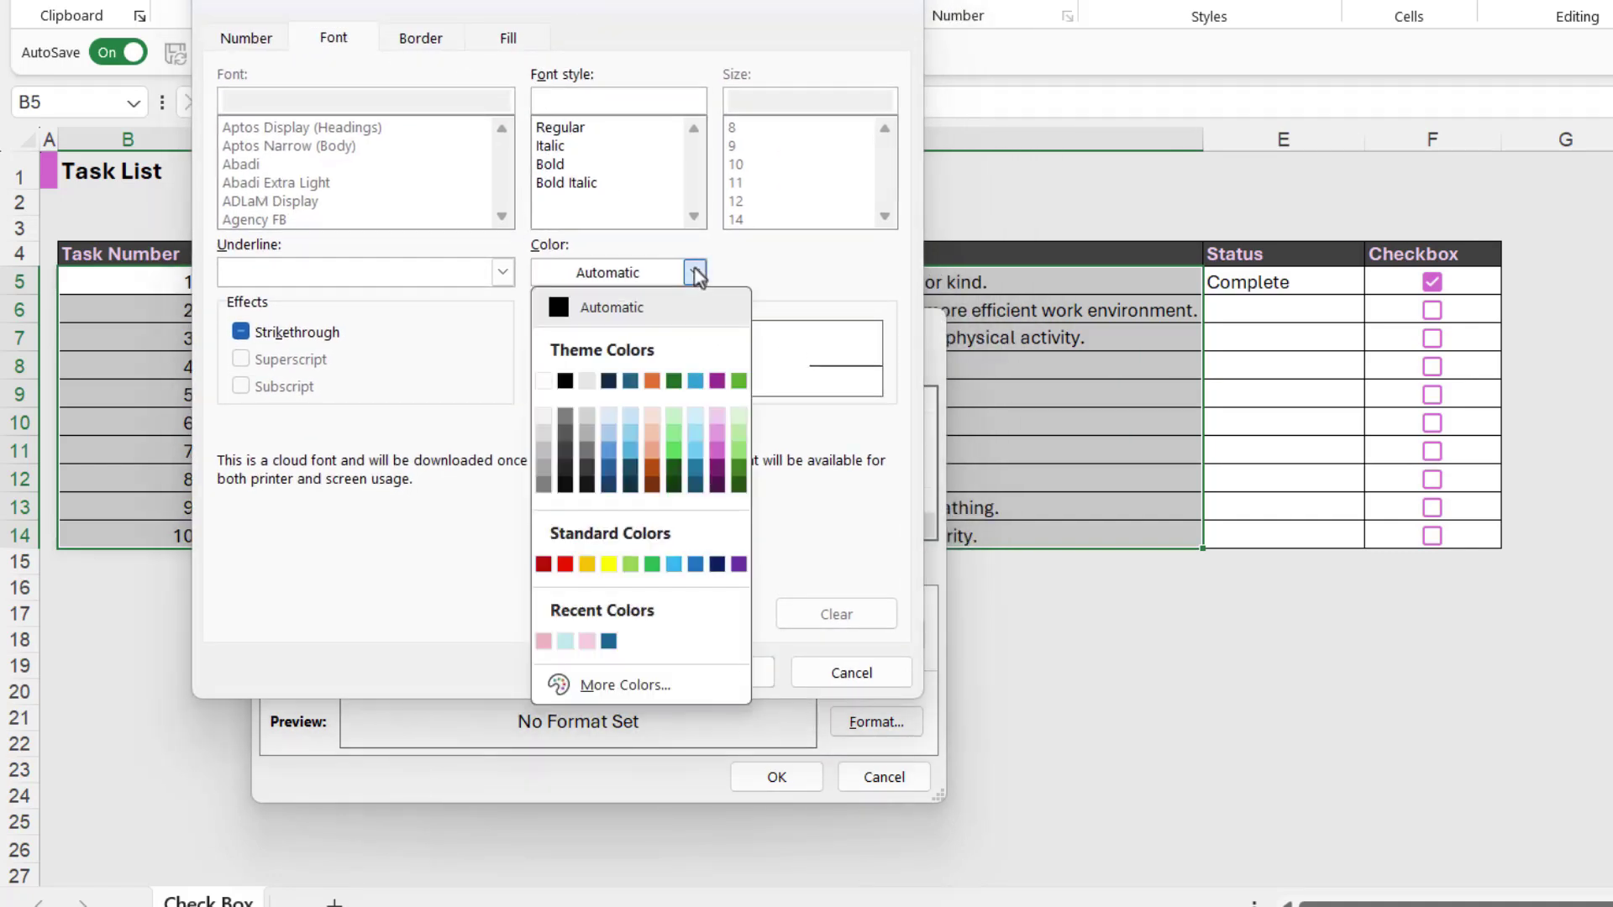
{"action": "left_click", "coordinate": [587, 383]}
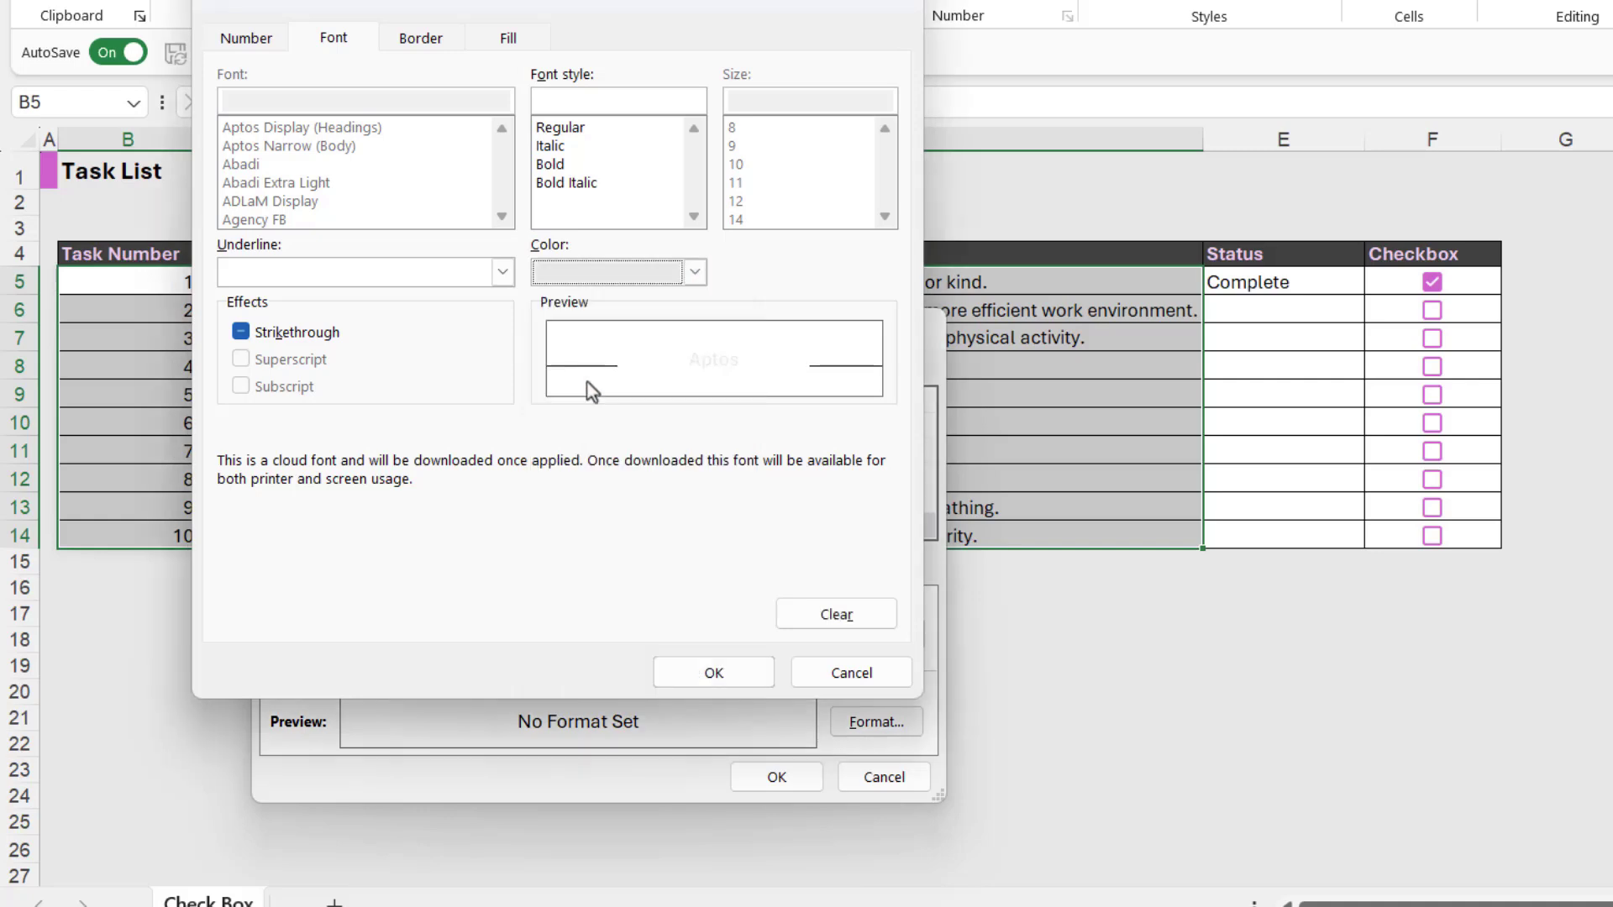
{"action": "left_click", "coordinate": [242, 335]}
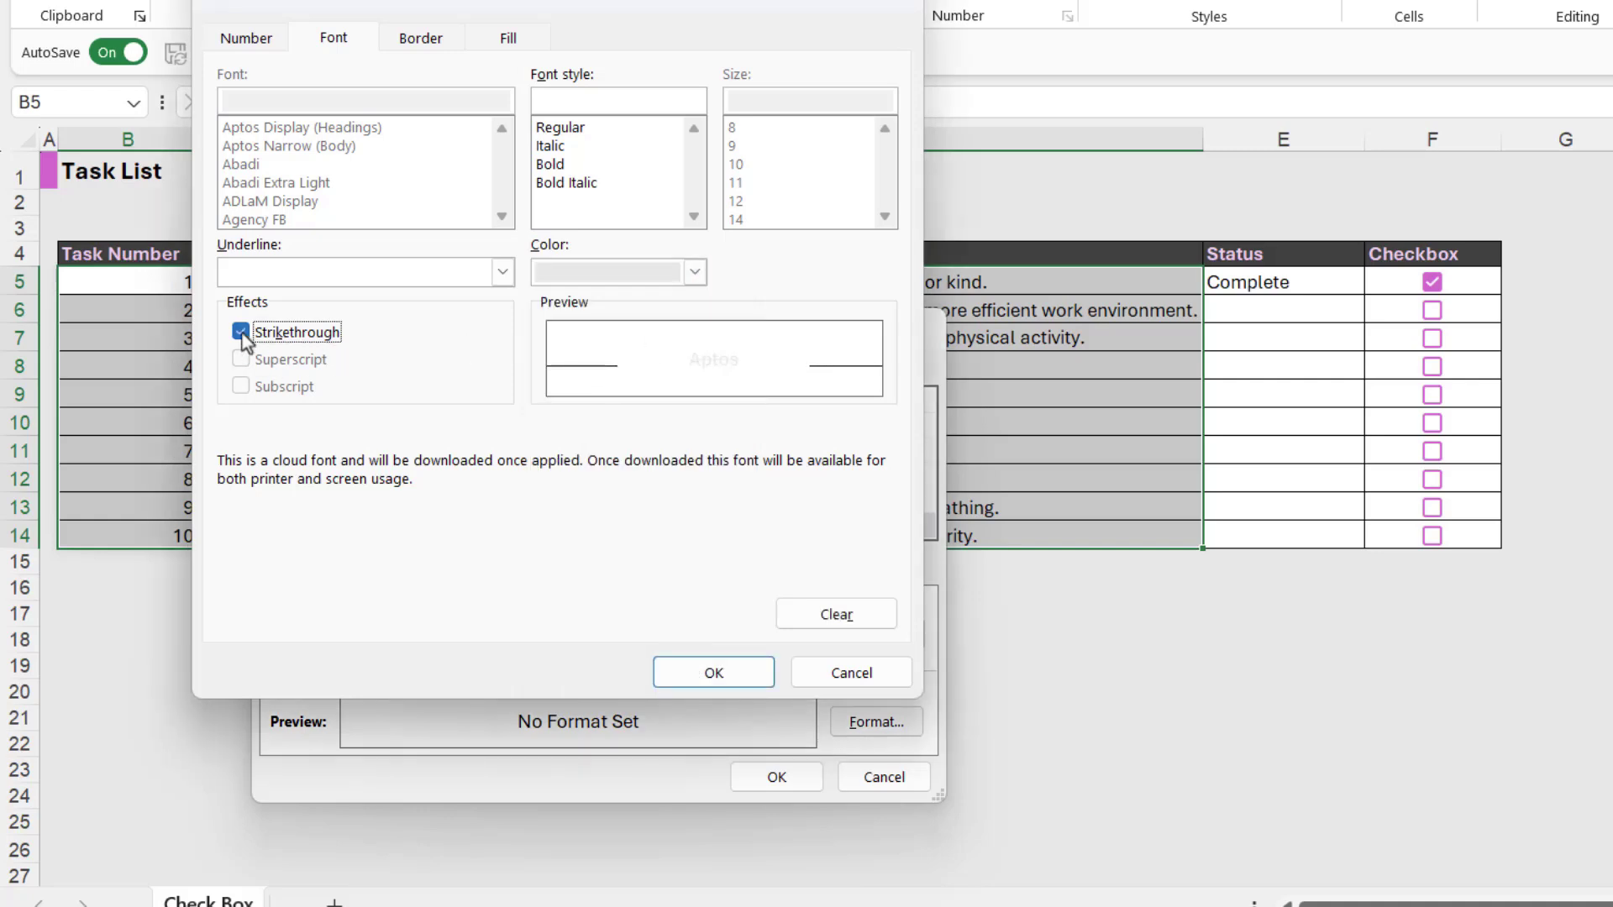
{"action": "left_click", "coordinate": [714, 672]}
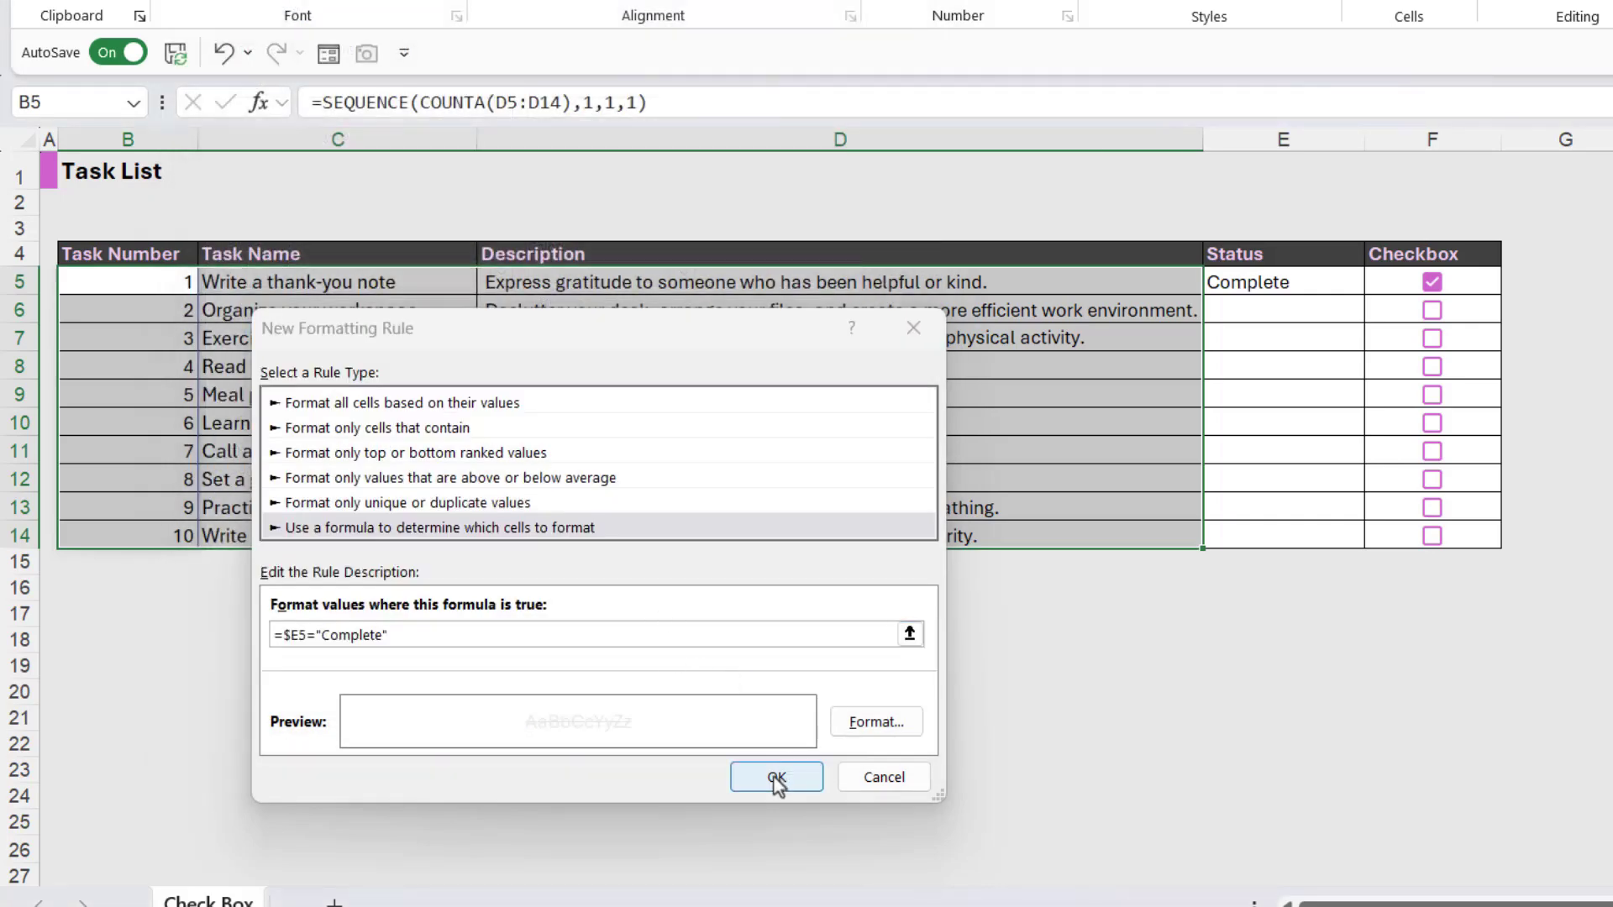
{"action": "left_click", "coordinate": [776, 780]}
- Tick the checkboxes for tasks 2, 3, 5 and 7 so they show Complete
{"action": "left_click", "coordinate": [1034, 668]}
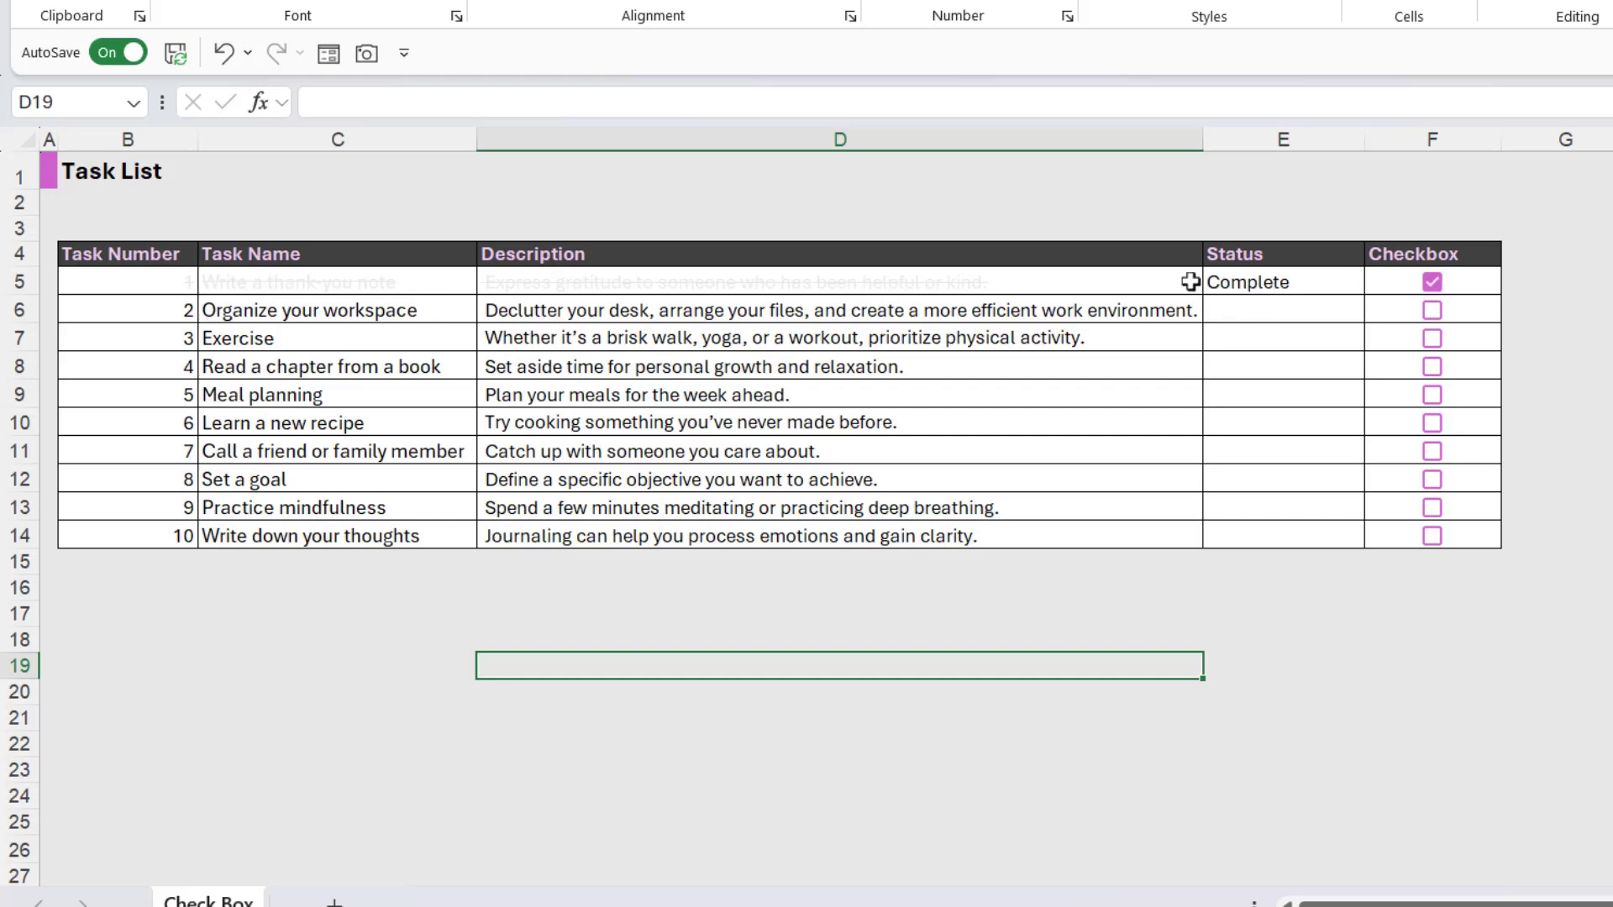
{"action": "left_click", "coordinate": [1432, 338]}
{"action": "left_click", "coordinate": [1432, 394]}
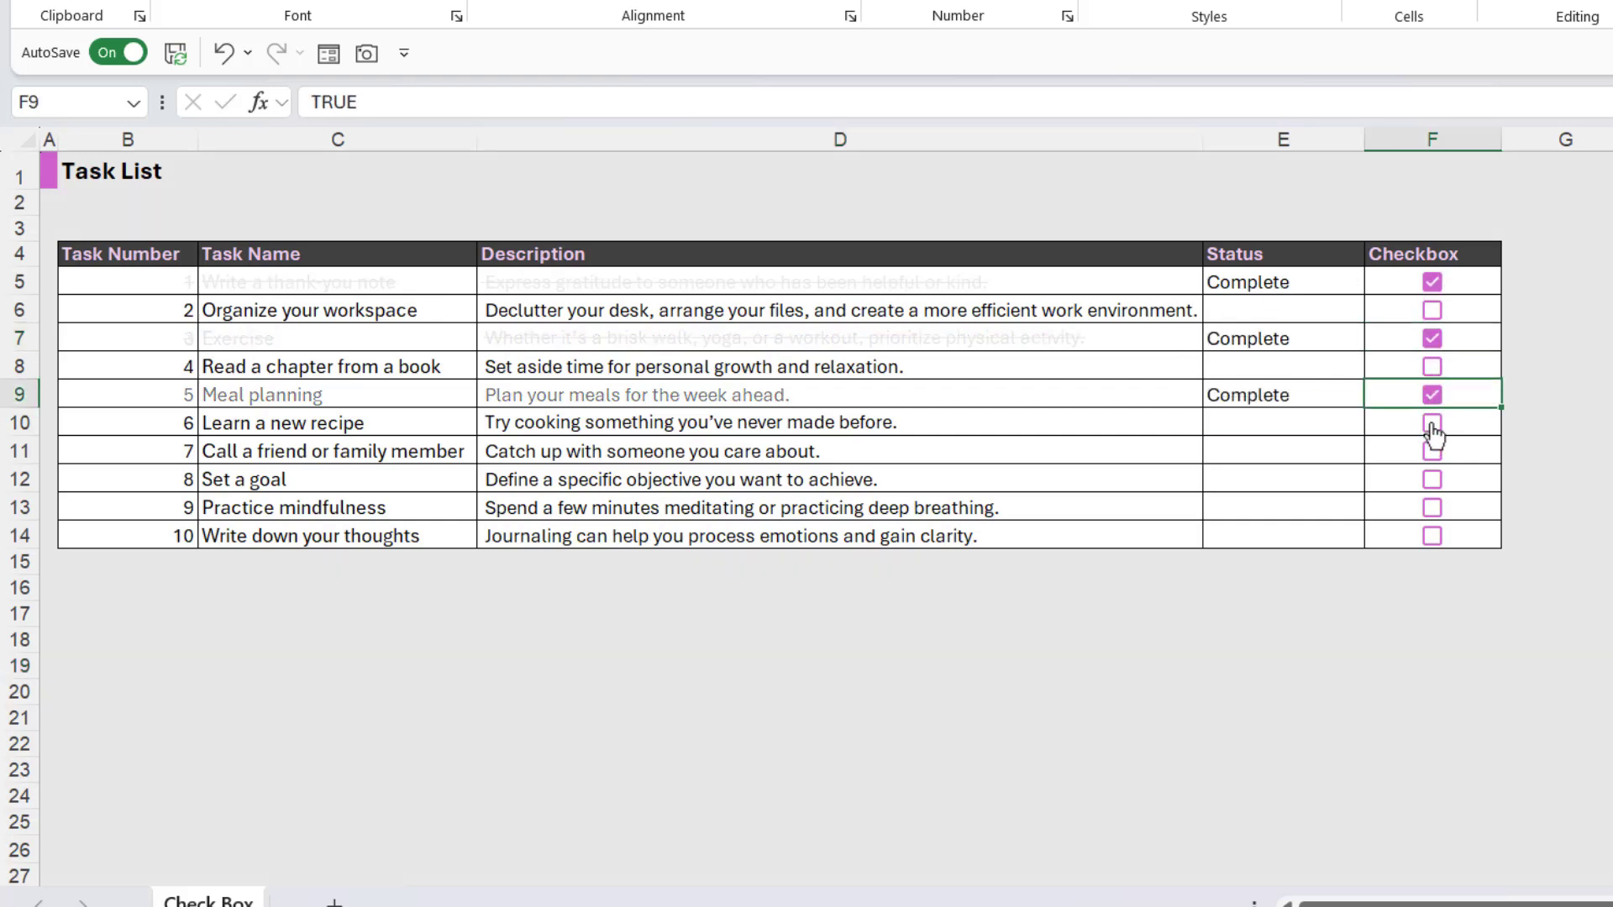
{"action": "left_click", "coordinate": [1432, 451]}
{"action": "left_click", "coordinate": [1432, 311]}
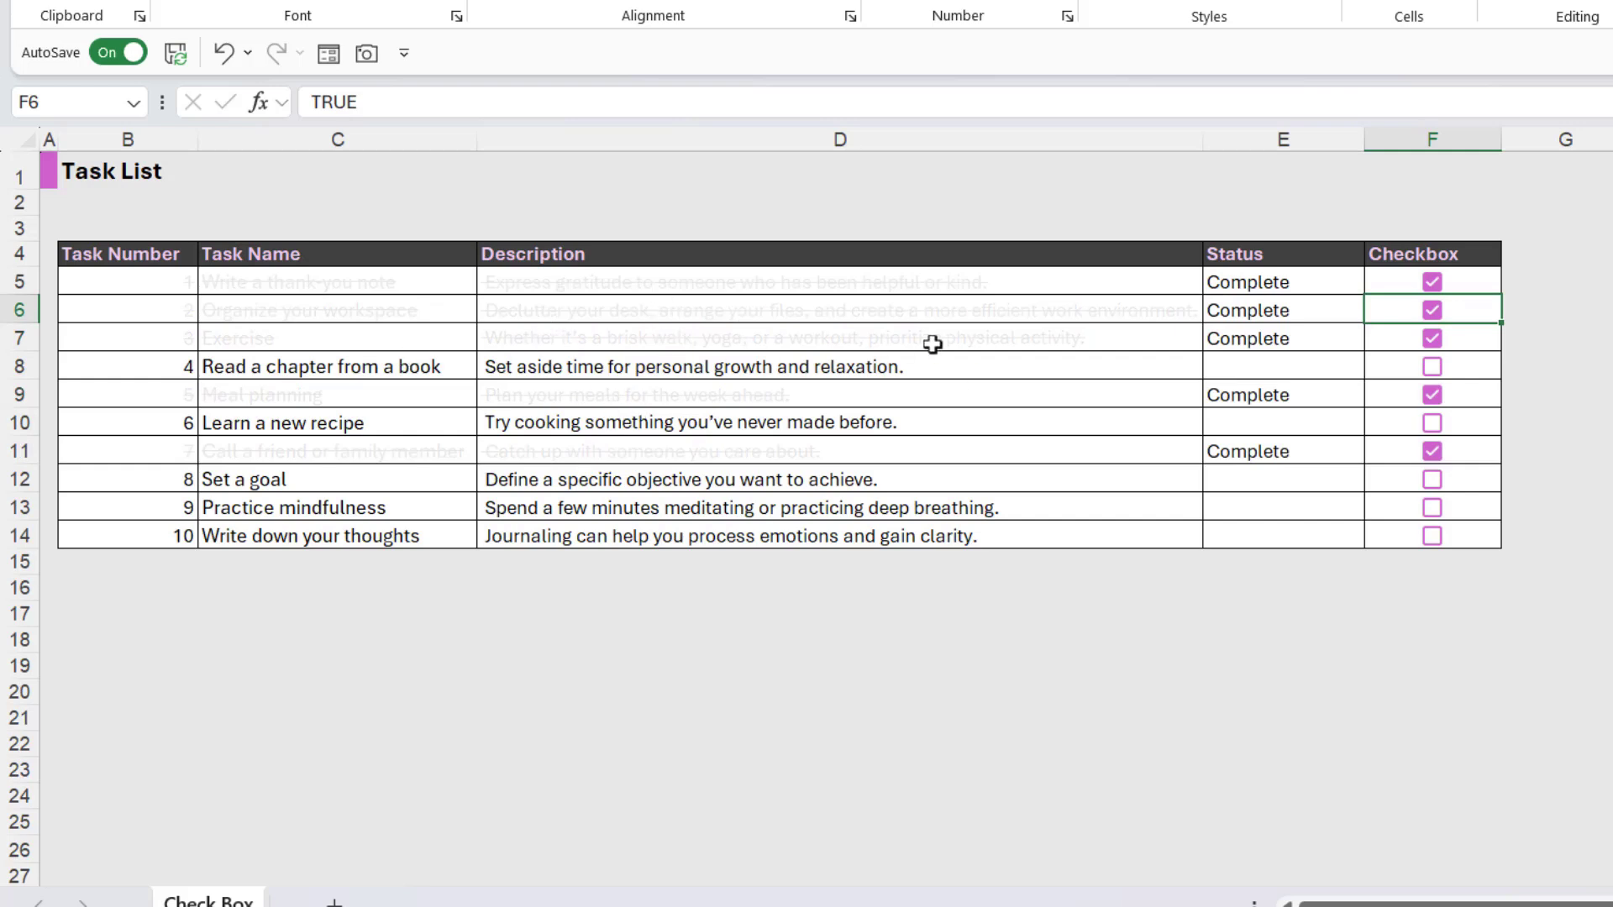
{"action": "left_click", "coordinate": [1600, 332]}
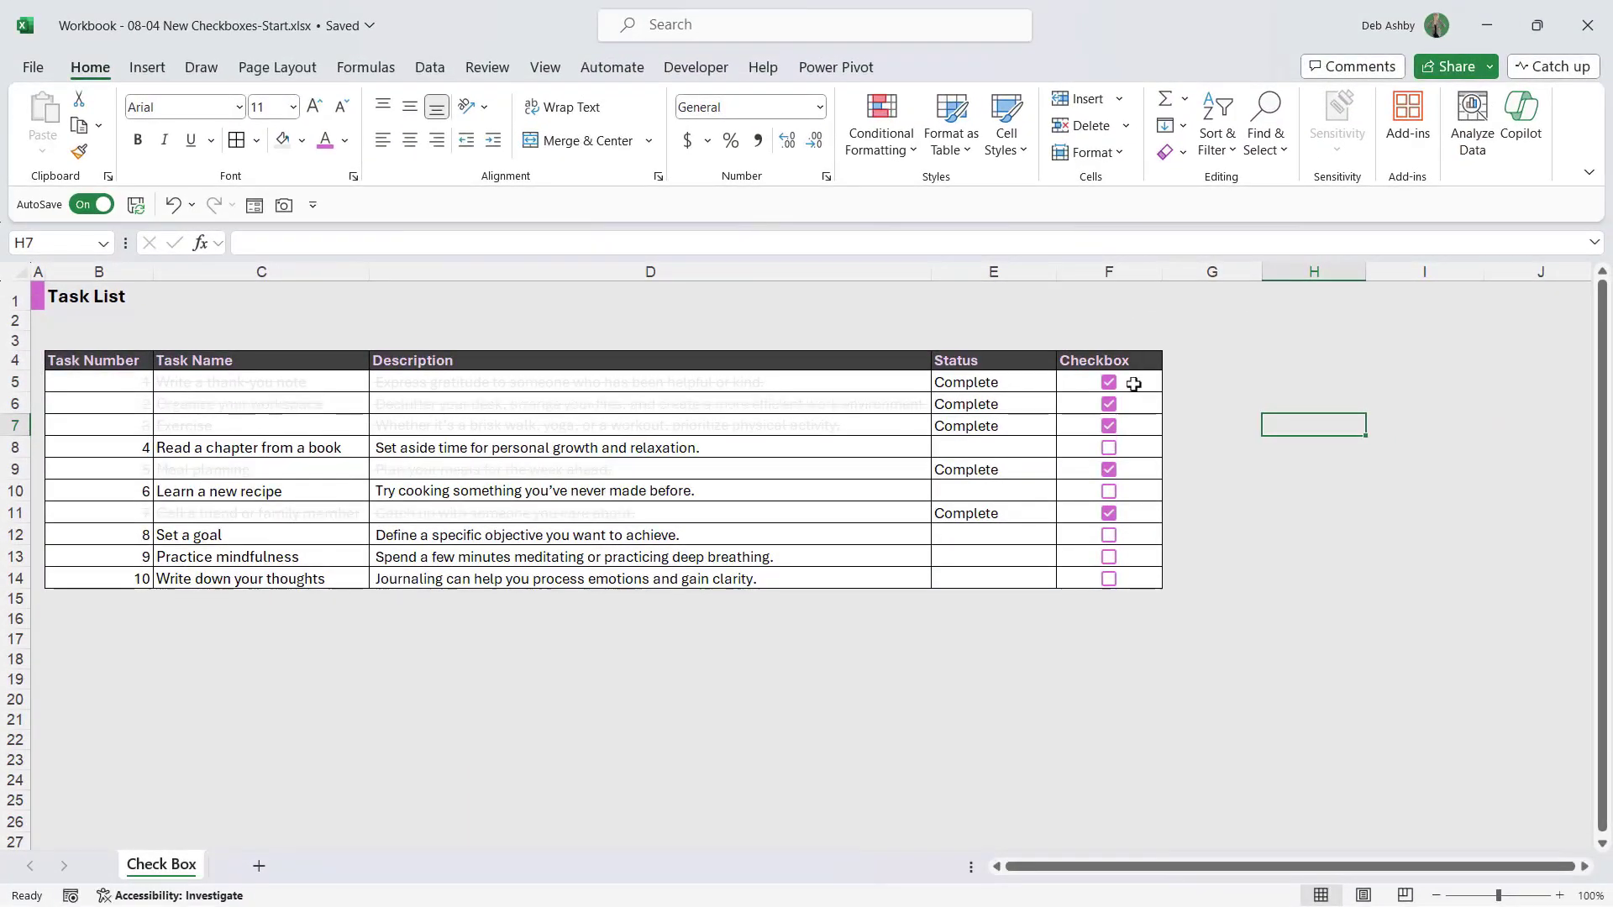
{"action": "left_click", "coordinate": [1133, 384]}
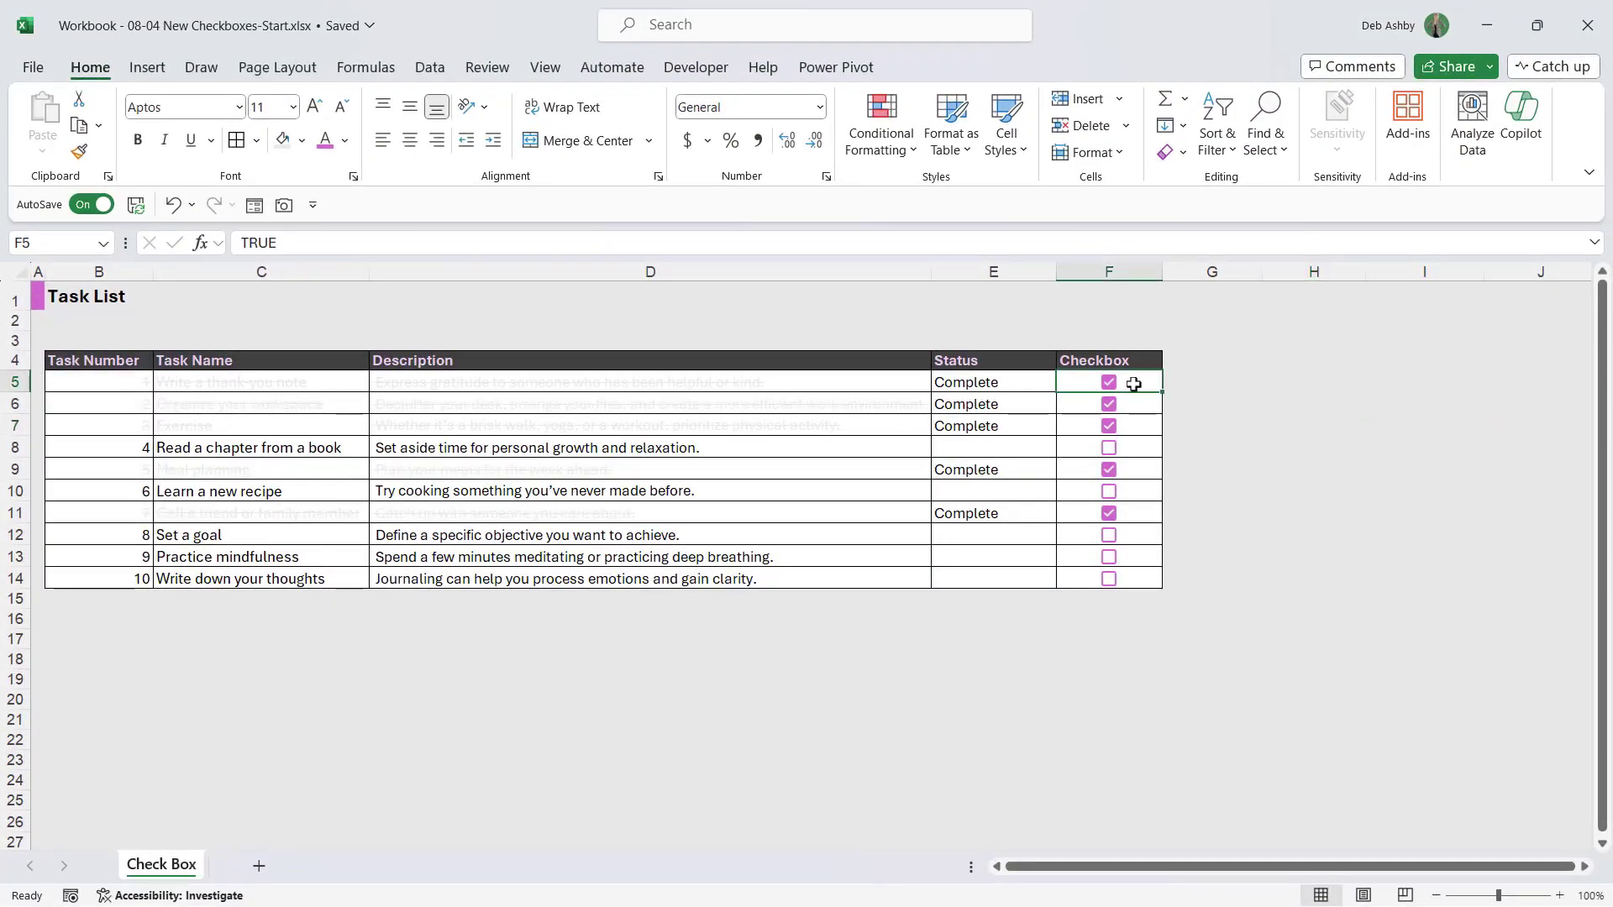
{"action": "left_click_drag", "start_coordinate": [1133, 383], "coordinate": [1135, 580]}
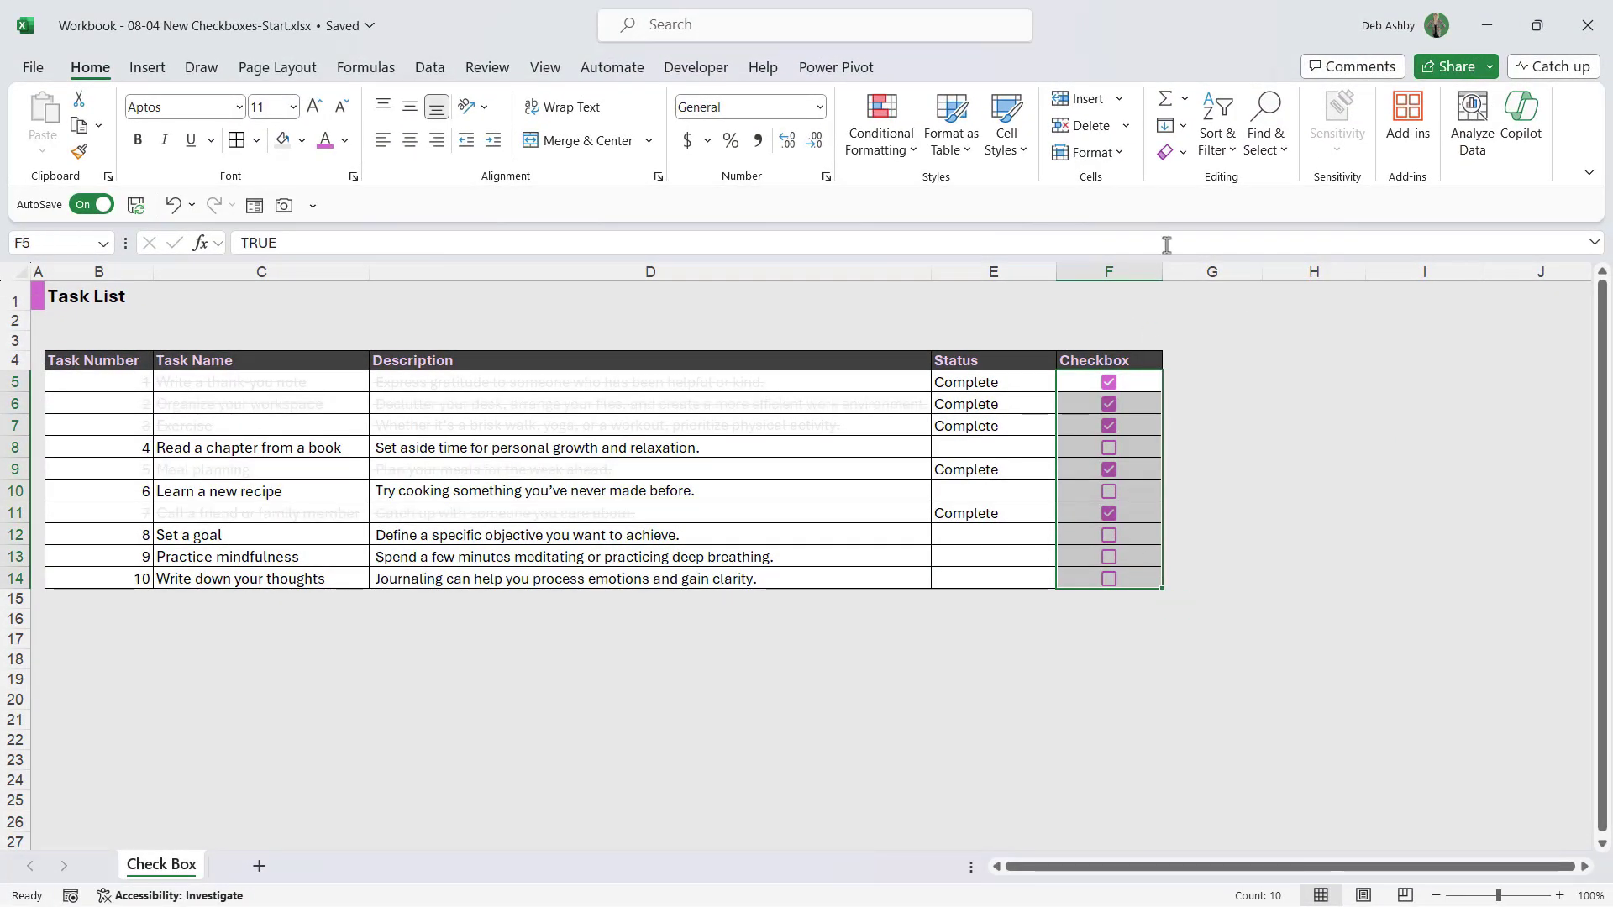
{"action": "left_click", "coordinate": [1182, 153]}
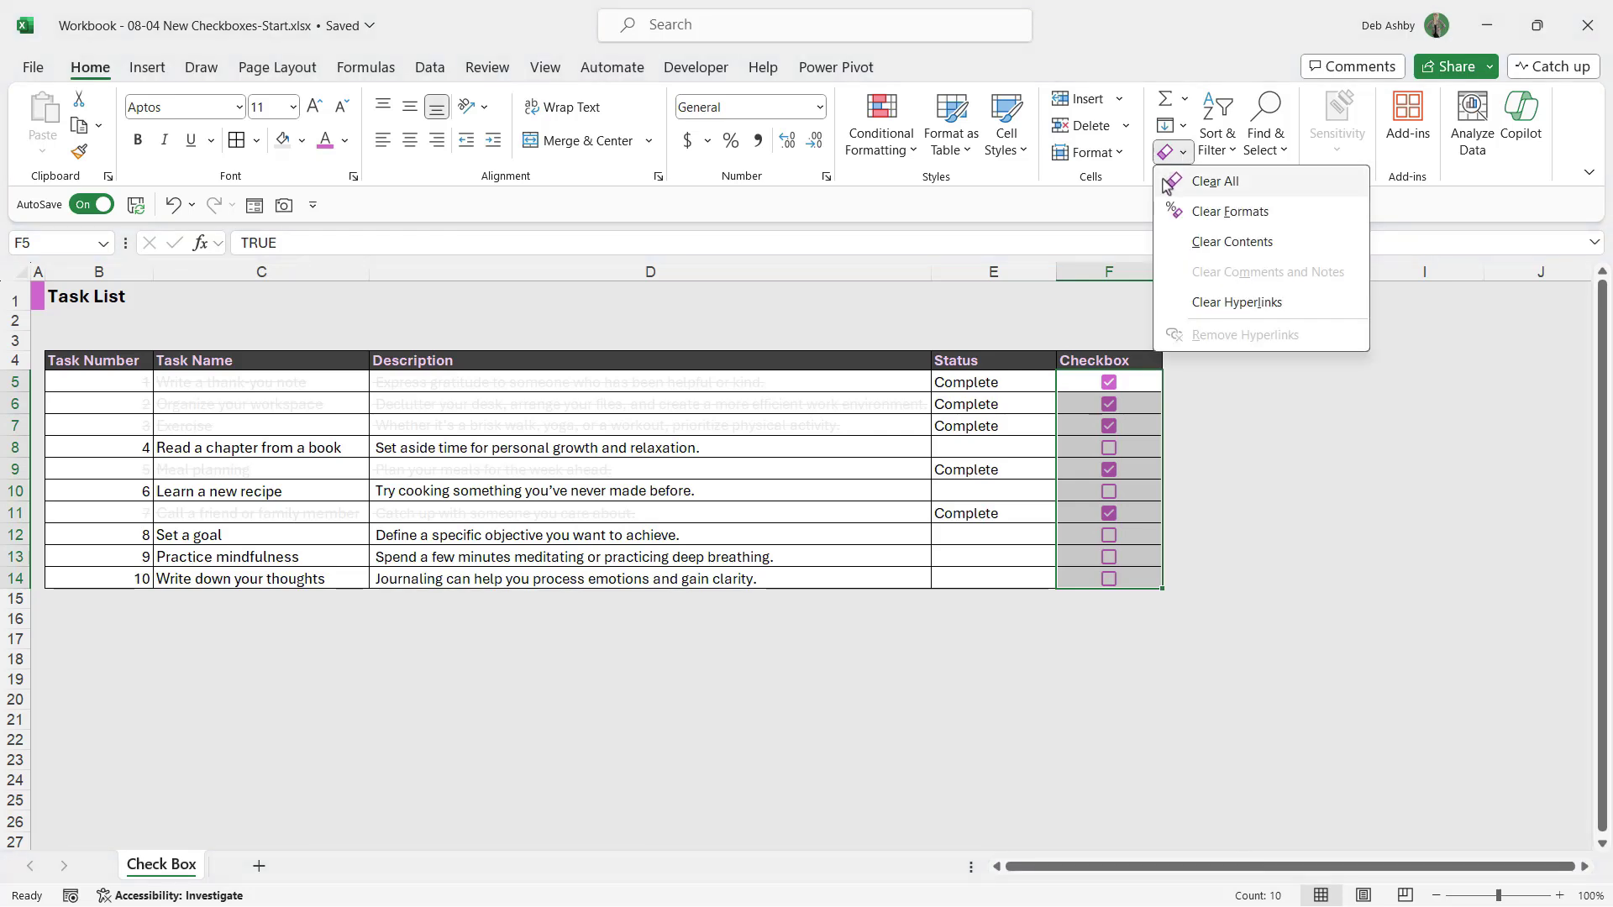